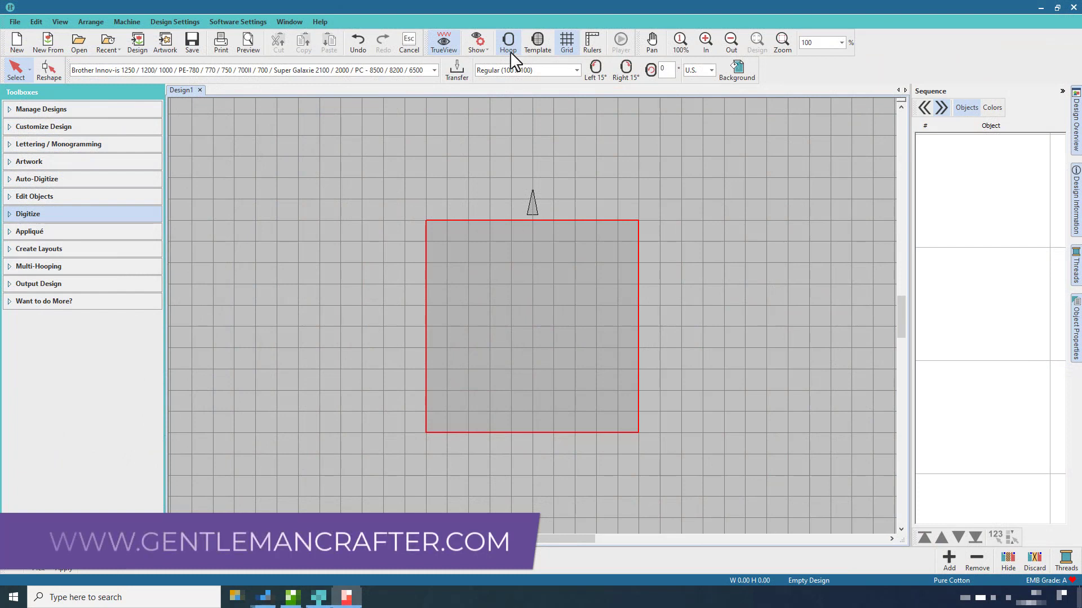
Set the hoop position to Manual in the embroidery settings, with closest join applied while digitizing
click(509, 48)
click(419, 334)
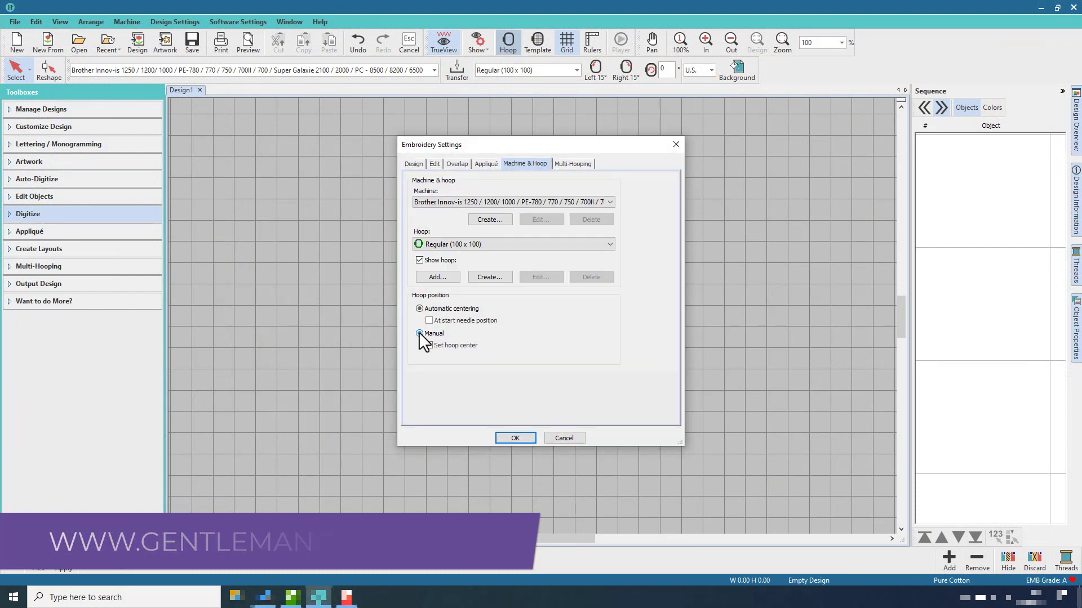
click(414, 164)
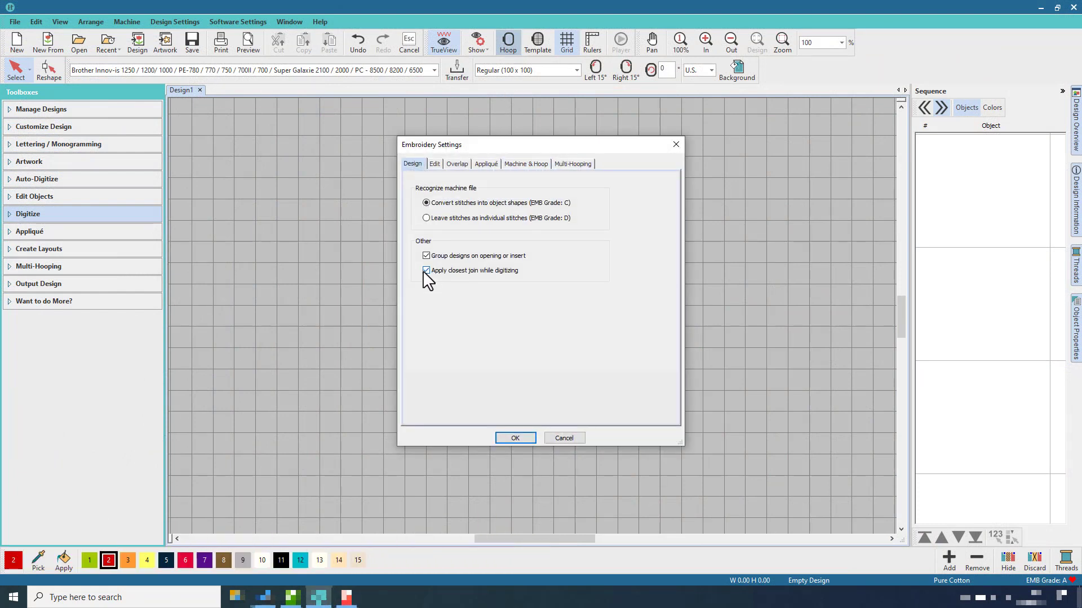
click(515, 438)
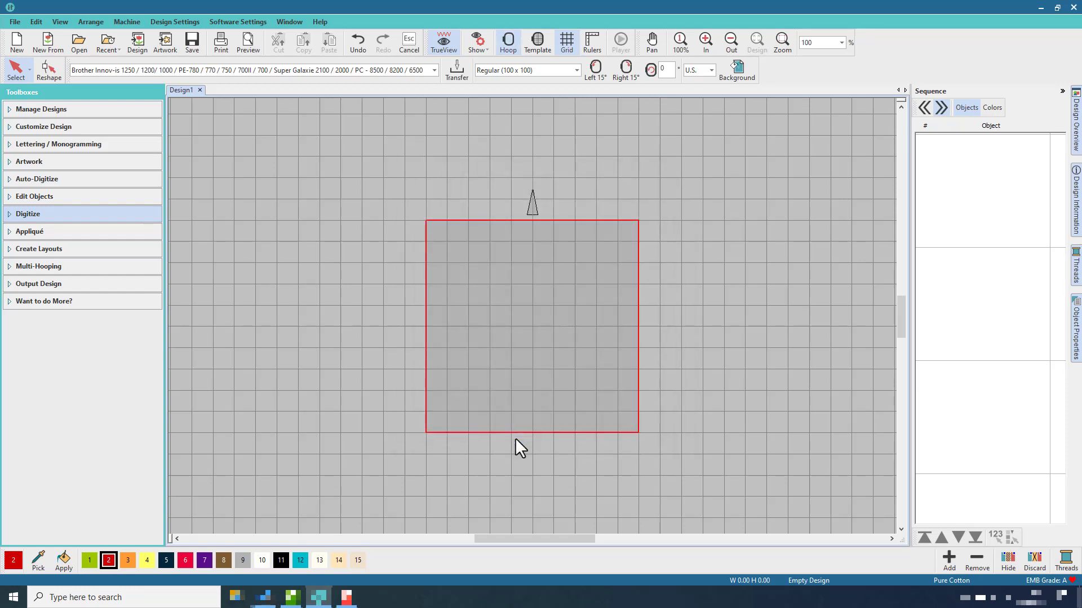
Insert the Crewel Redwork artwork into the design and lock it in place
click(173, 45)
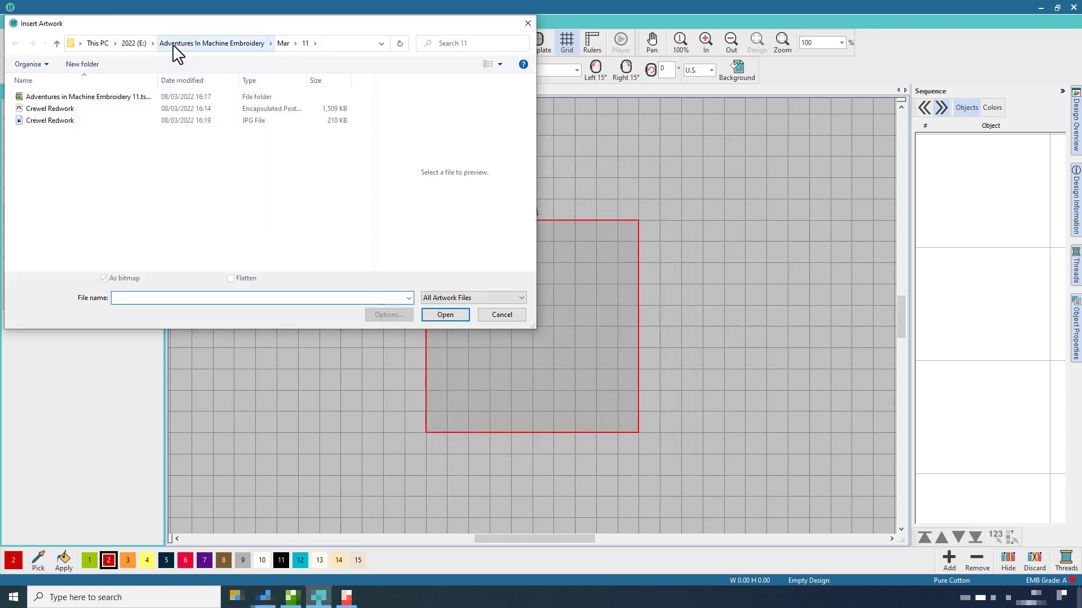
click(85, 108)
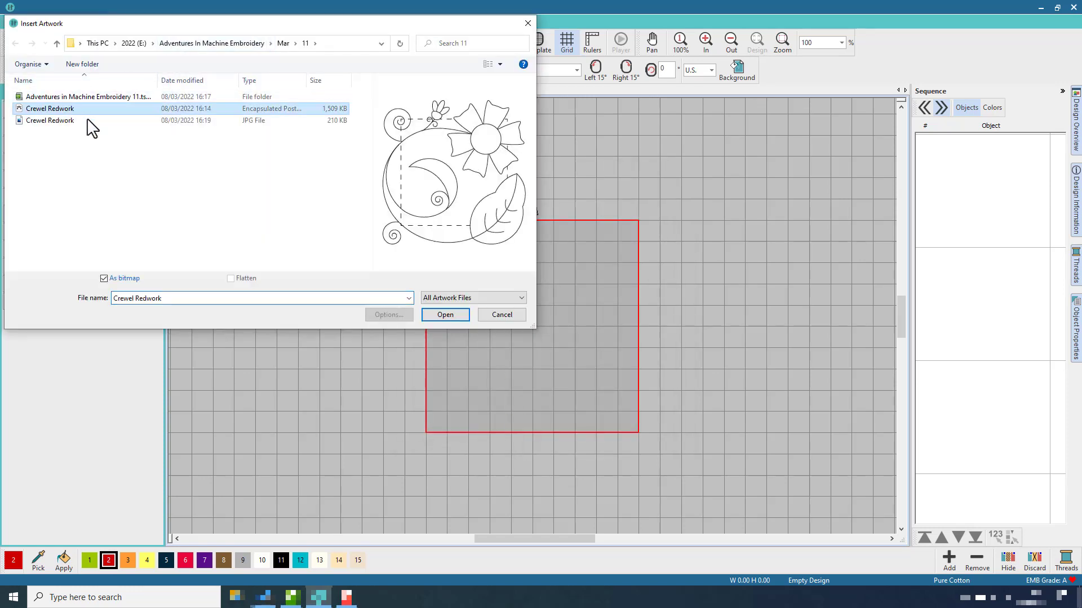
click(446, 315)
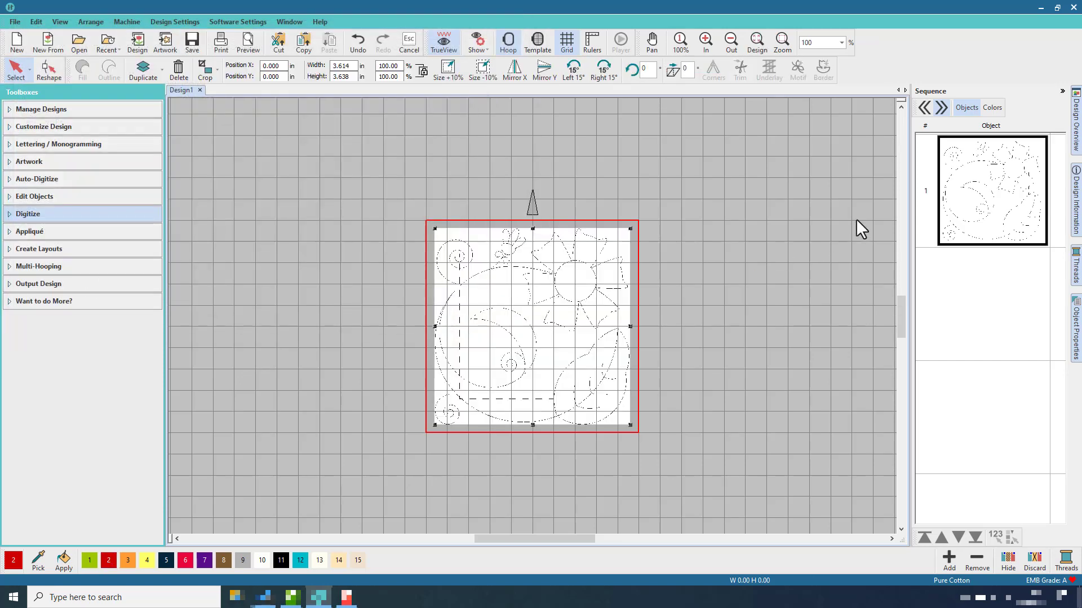
right_click(966, 187)
click(999, 334)
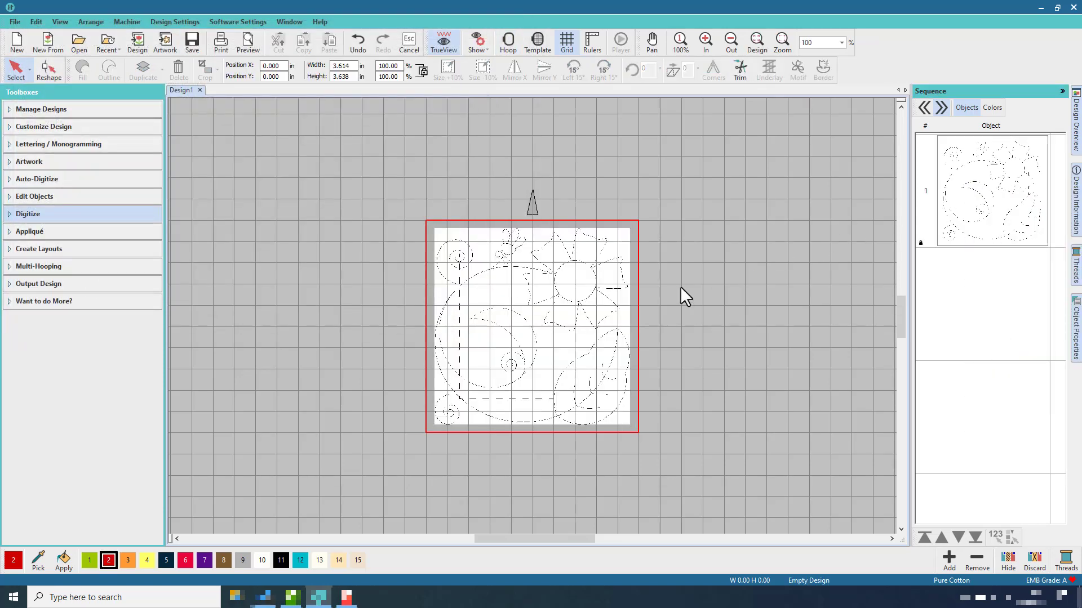
Start digitizing a closed shape over the large leaf, with a Motif fill and thread color 6
click(750, 45)
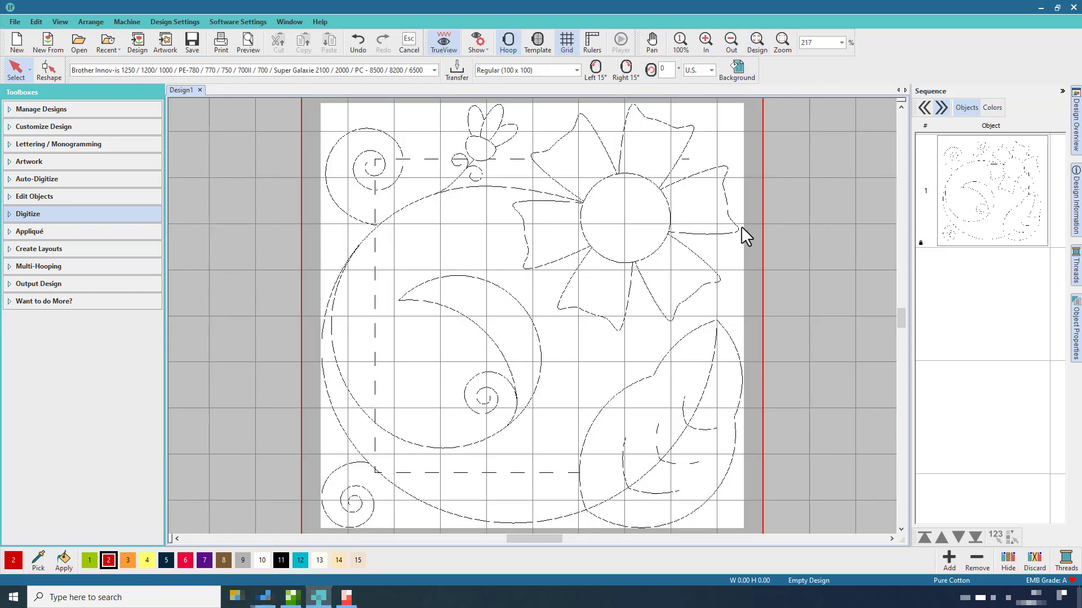
click(784, 40)
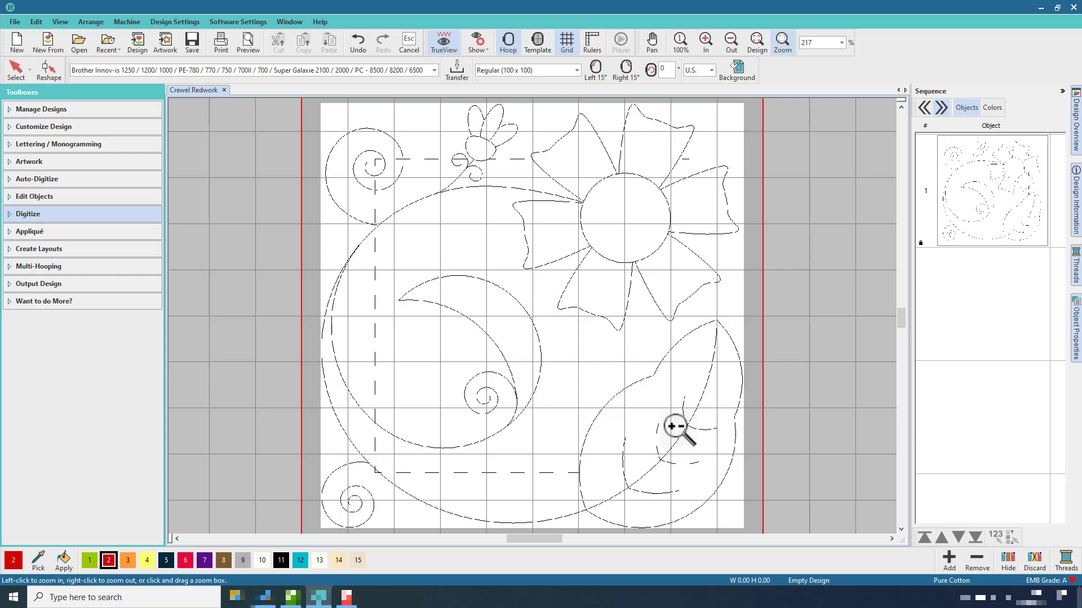
drag(564, 306, 644, 438)
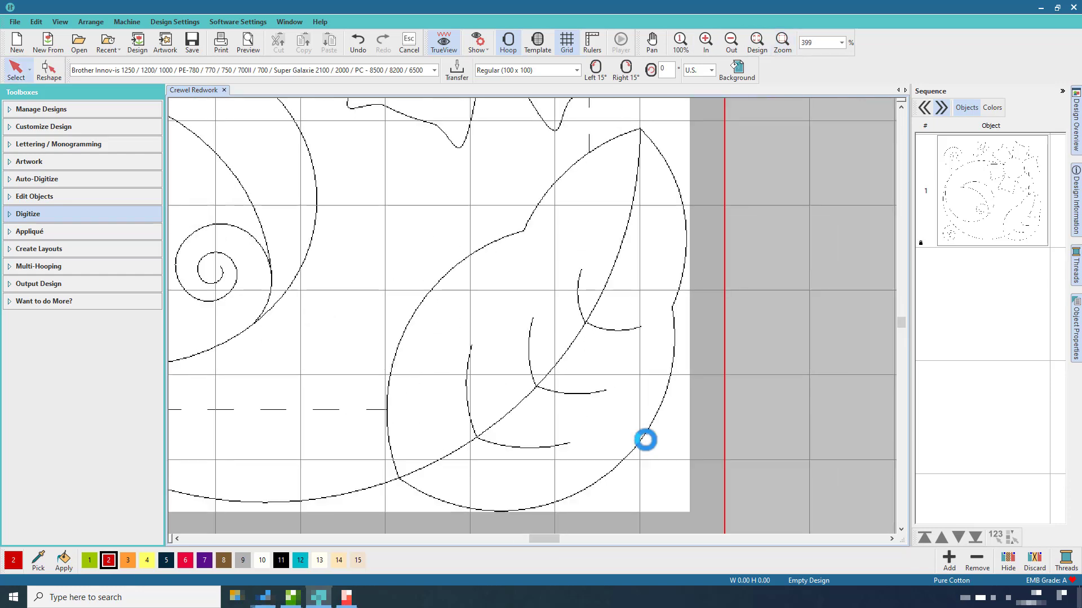
click(86, 217)
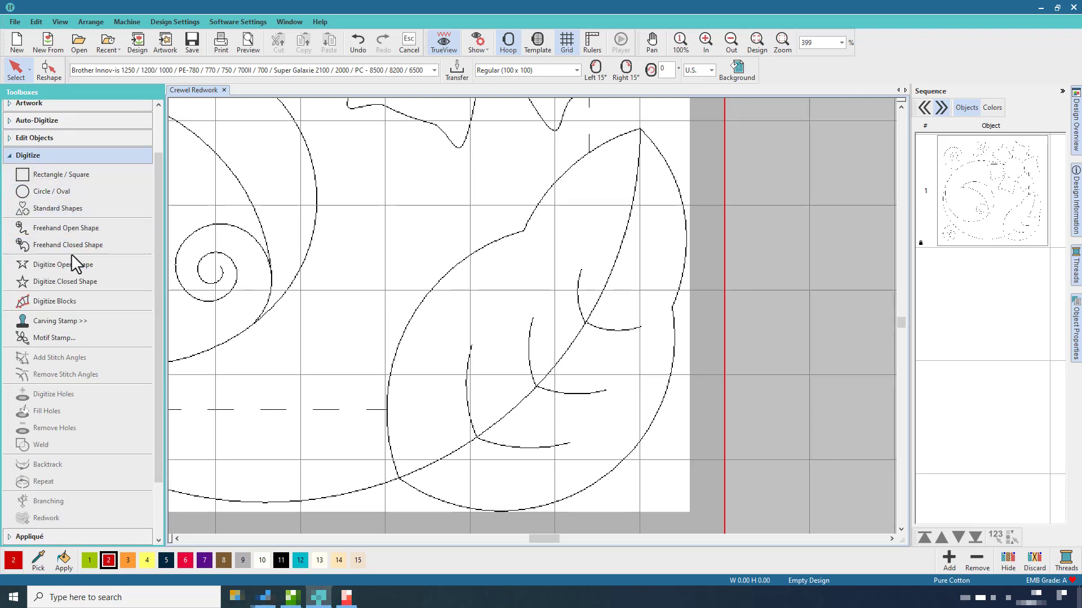
click(72, 285)
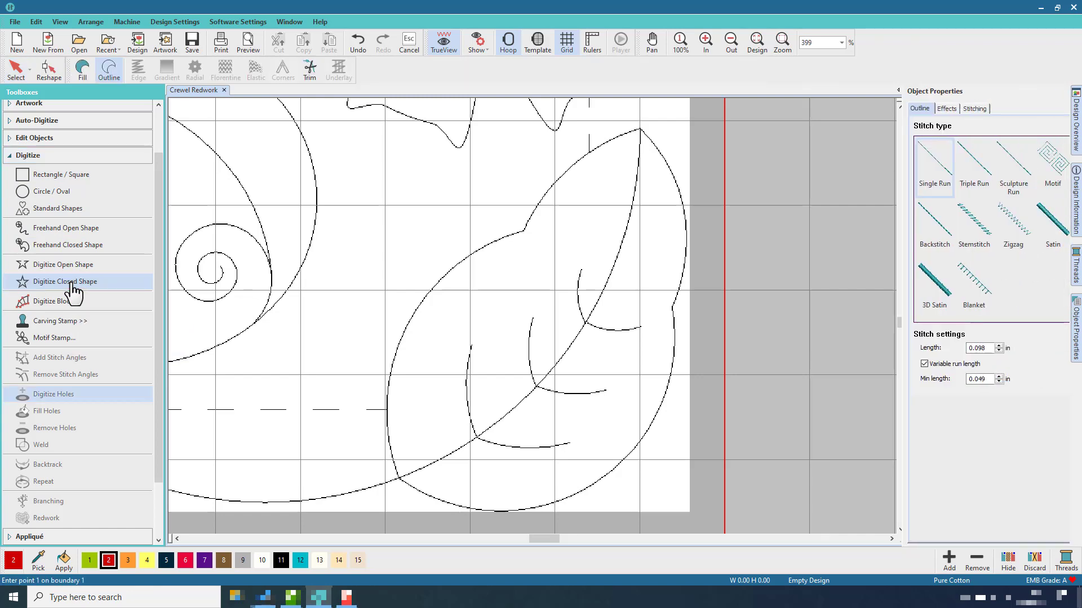
click(83, 63)
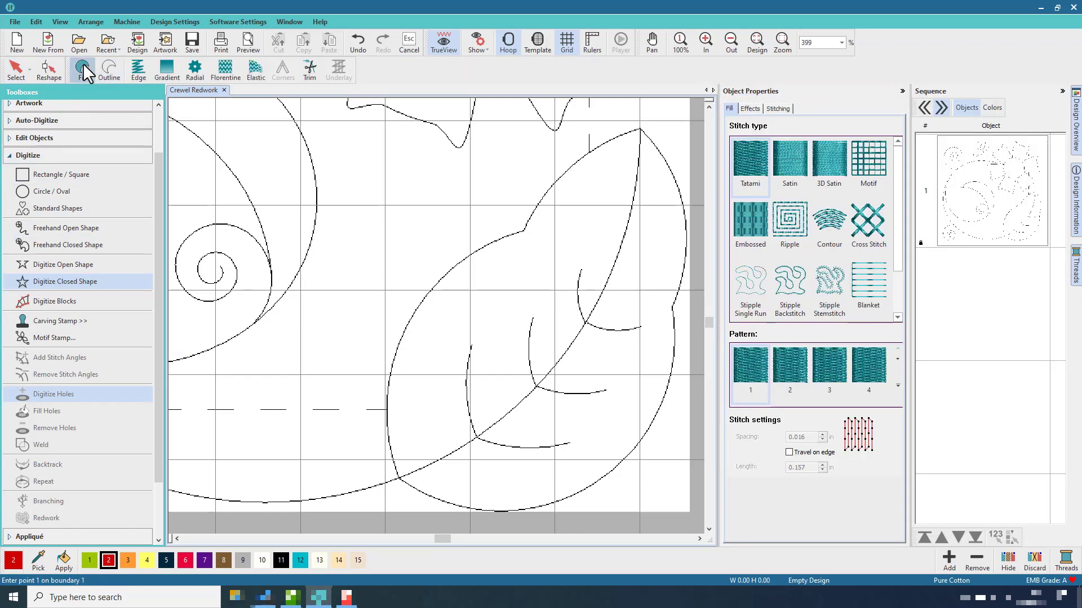
click(862, 165)
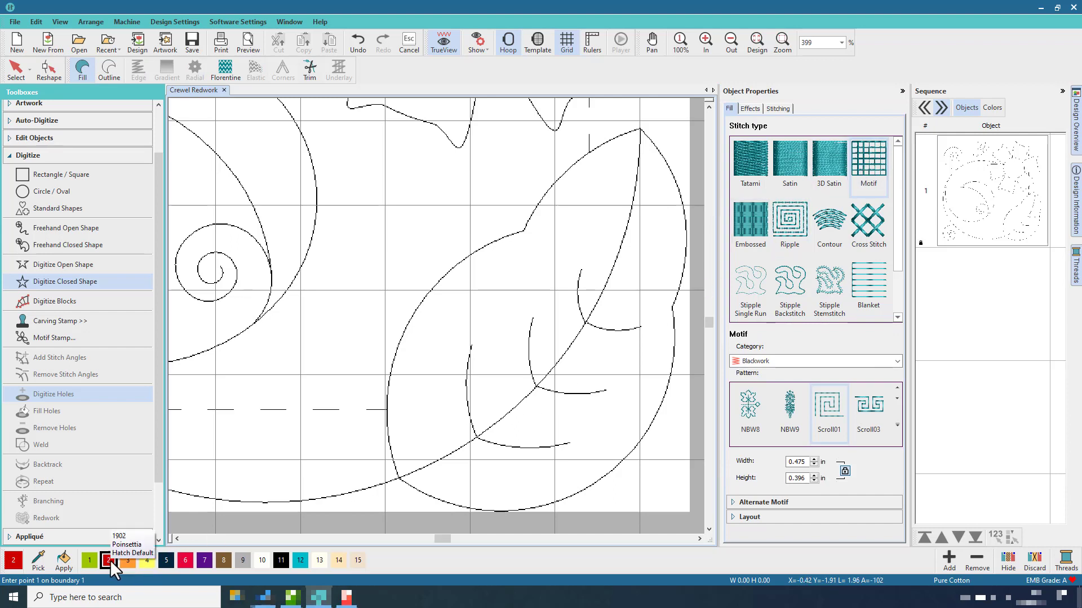
click(186, 561)
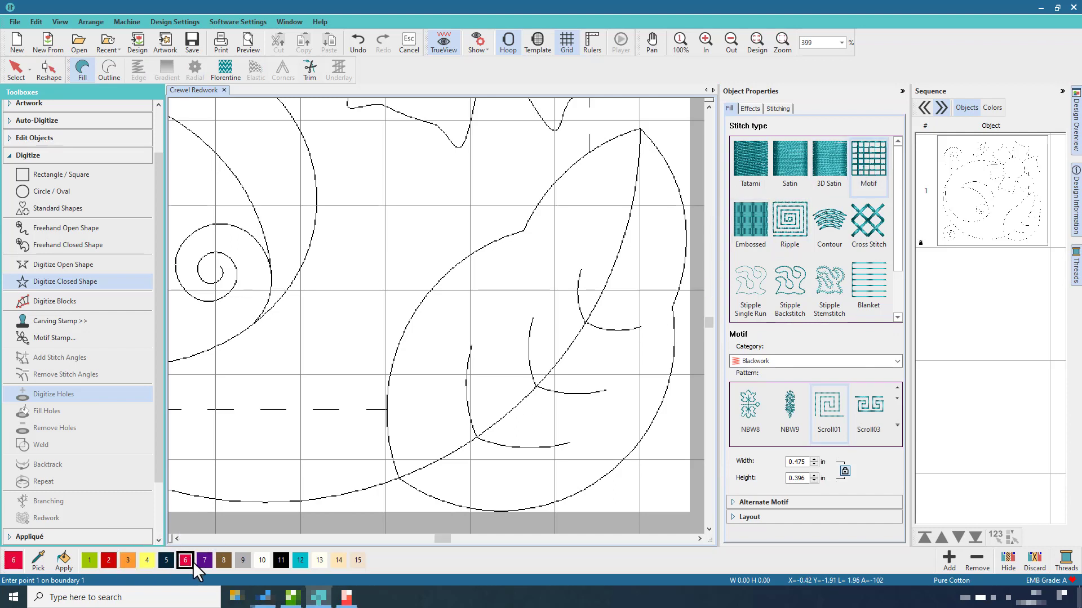
Trace the leaf's left edge from the stem junction at its base, around the notch, up to the pointed tip
click(399, 480)
click(396, 351)
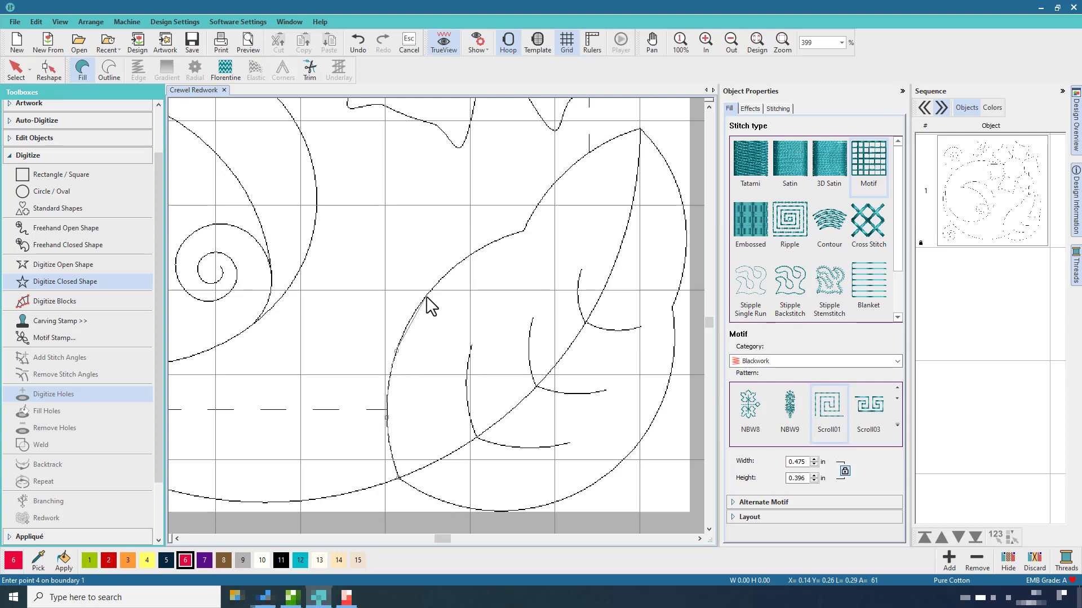
click(426, 297)
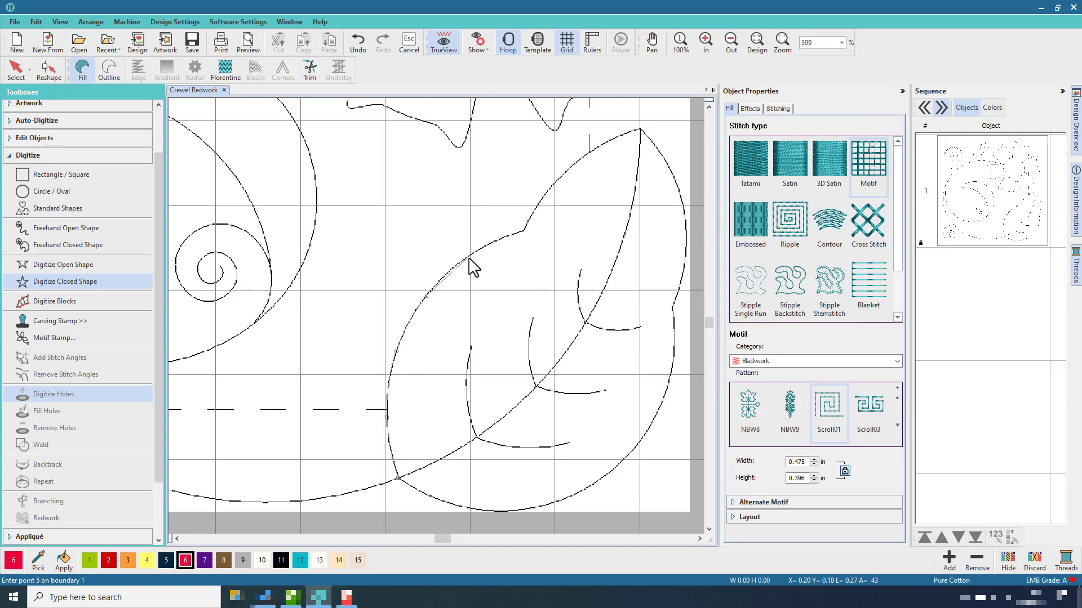
click(523, 231)
click(543, 198)
click(575, 162)
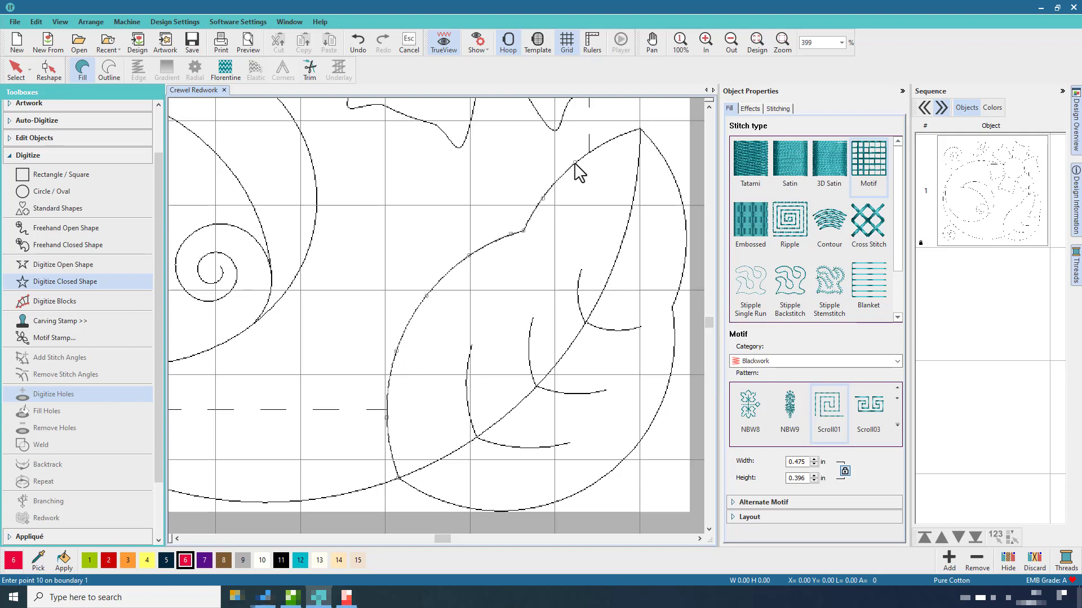
click(618, 137)
click(641, 129)
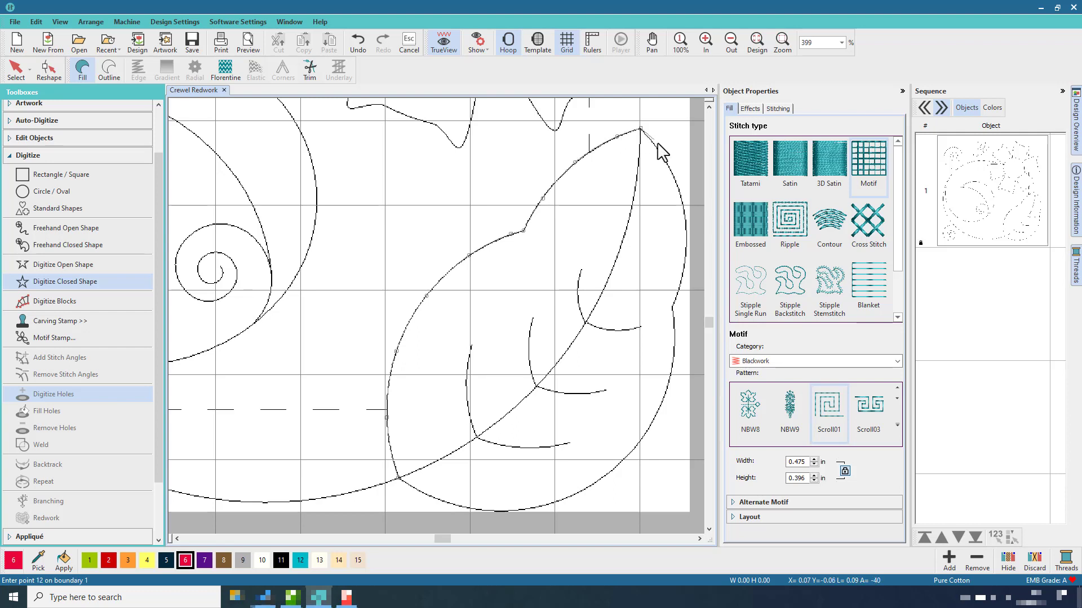
Trace the leaf's right and lower edges from the tip back to the base and complete the Motif-filled shape
click(670, 170)
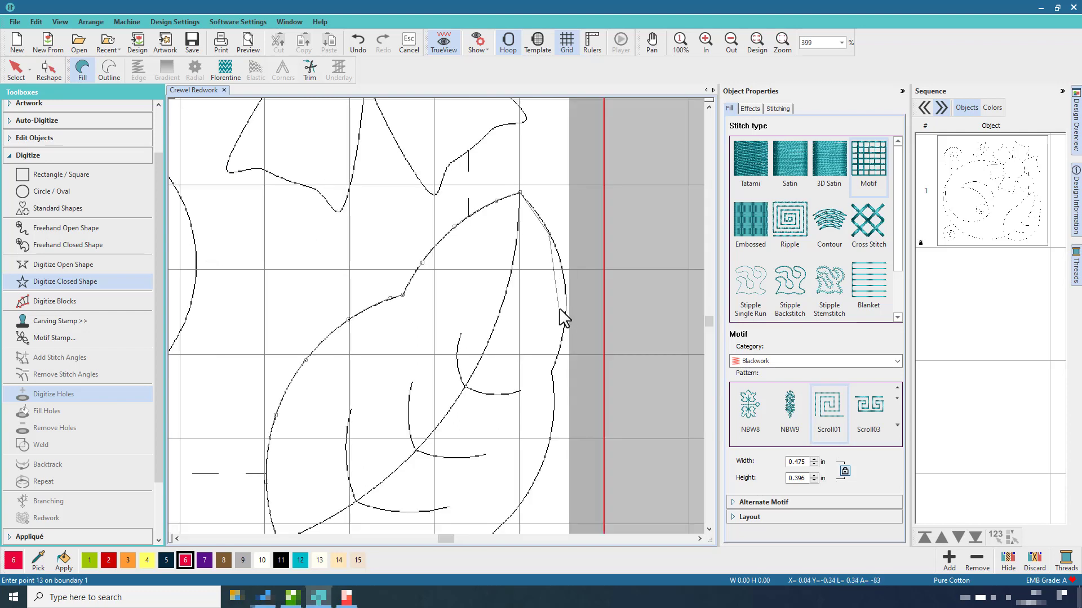
click(566, 307)
click(559, 352)
click(552, 372)
click(553, 401)
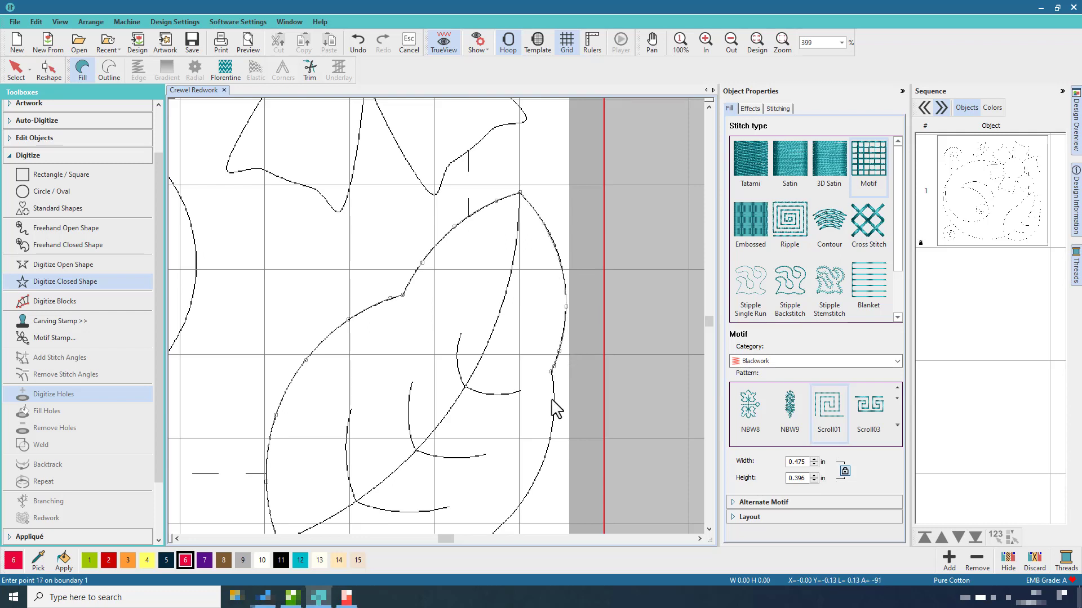
click(553, 419)
click(537, 473)
click(519, 506)
click(433, 449)
click(390, 469)
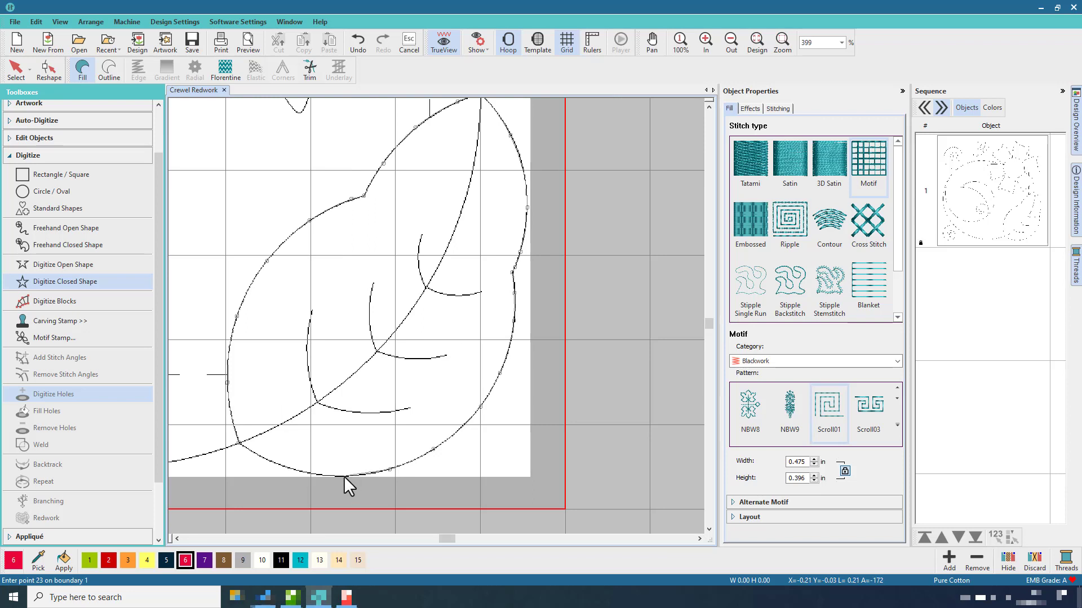
click(339, 476)
click(293, 469)
click(259, 455)
key(Return)
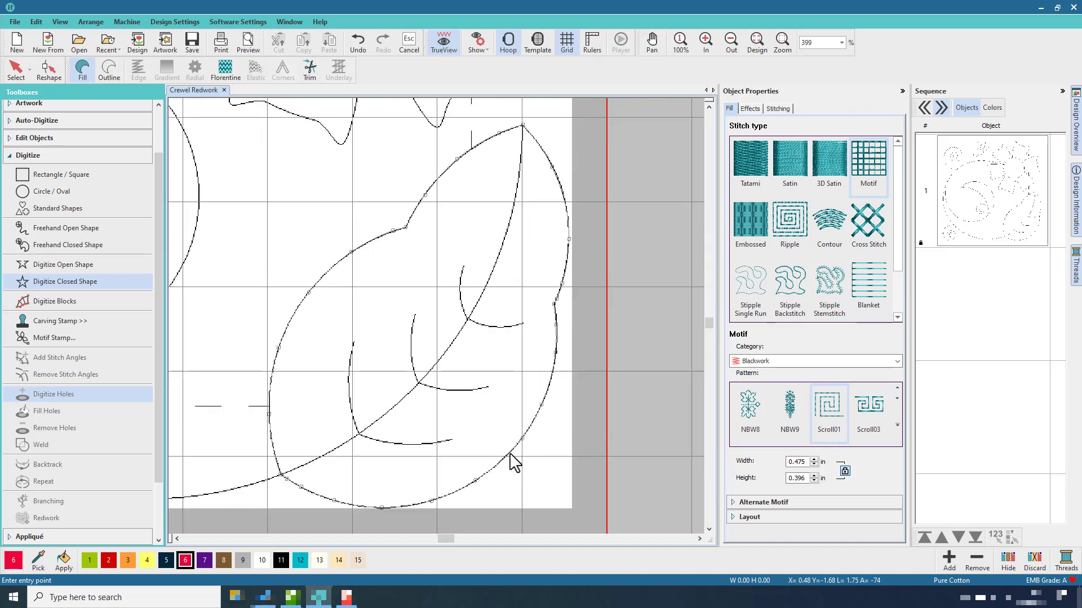
click(307, 482)
key(Return)
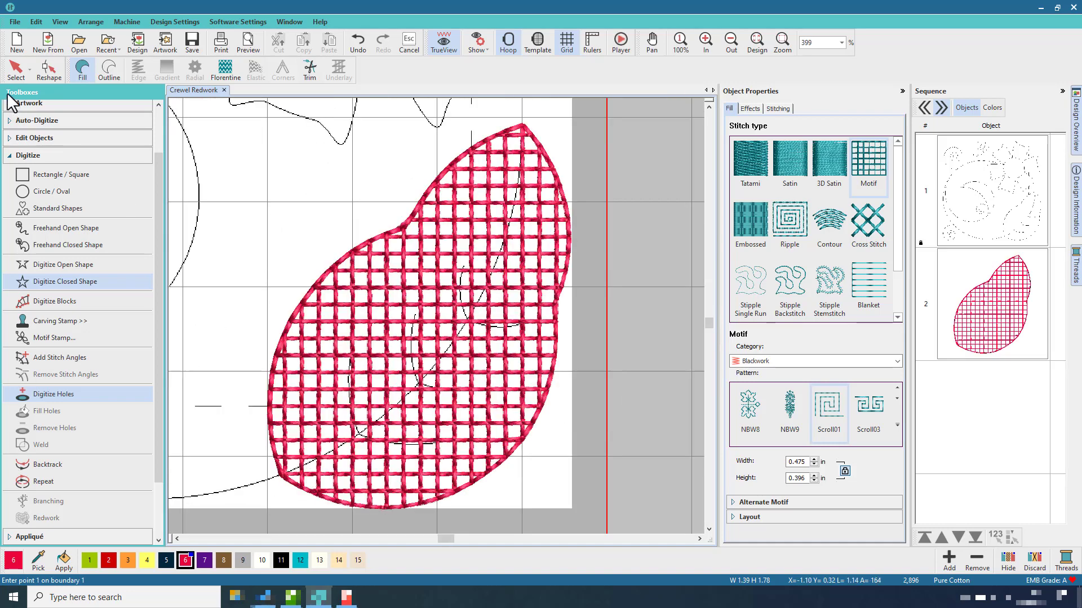
click(16, 67)
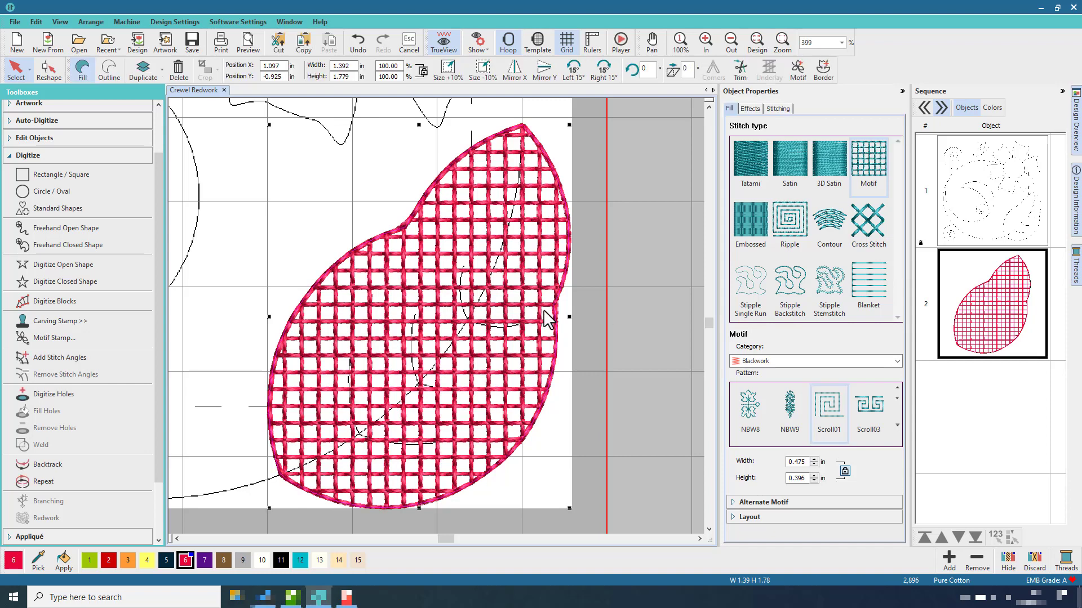
Start a closed Motif-filled shape at the crescent's base beside the spiral and trace its outer curve to the pointed tip
scroll(435, 316, up, 1)
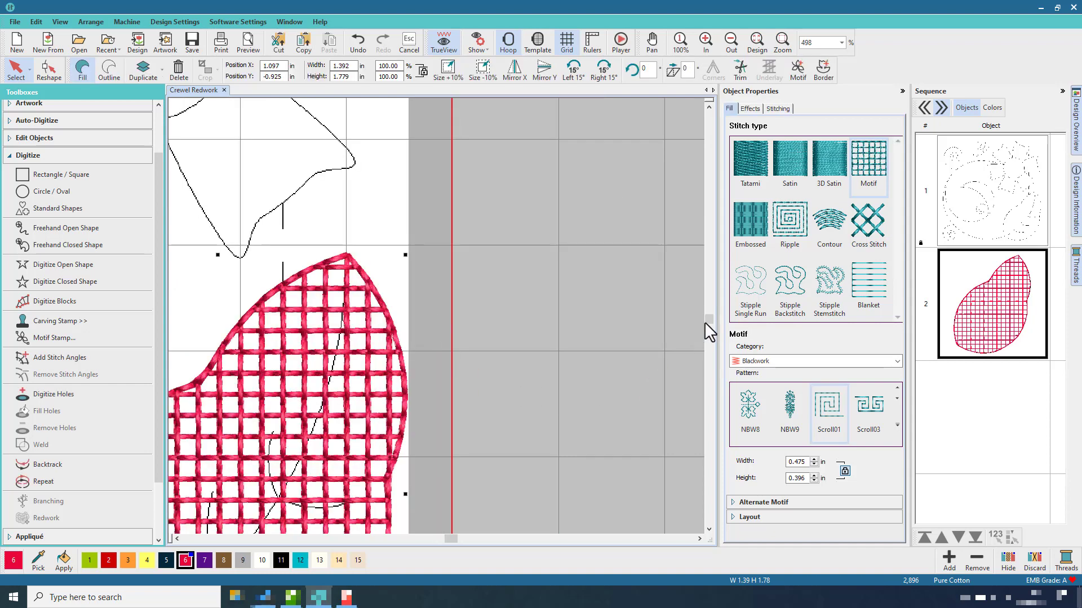
drag(709, 319, 708, 310)
drag(454, 539, 438, 536)
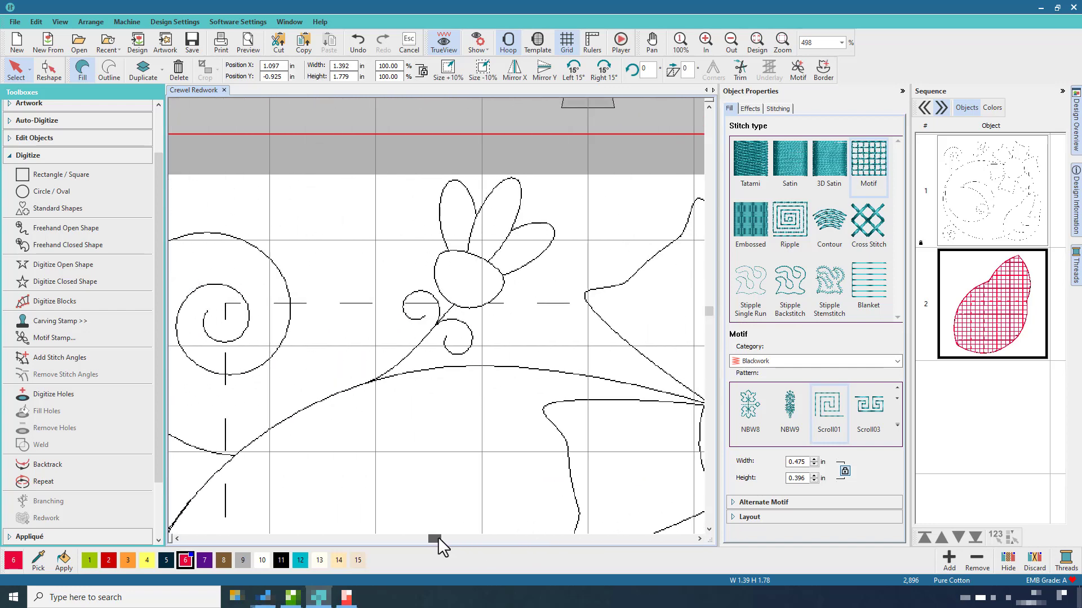
click(512, 189)
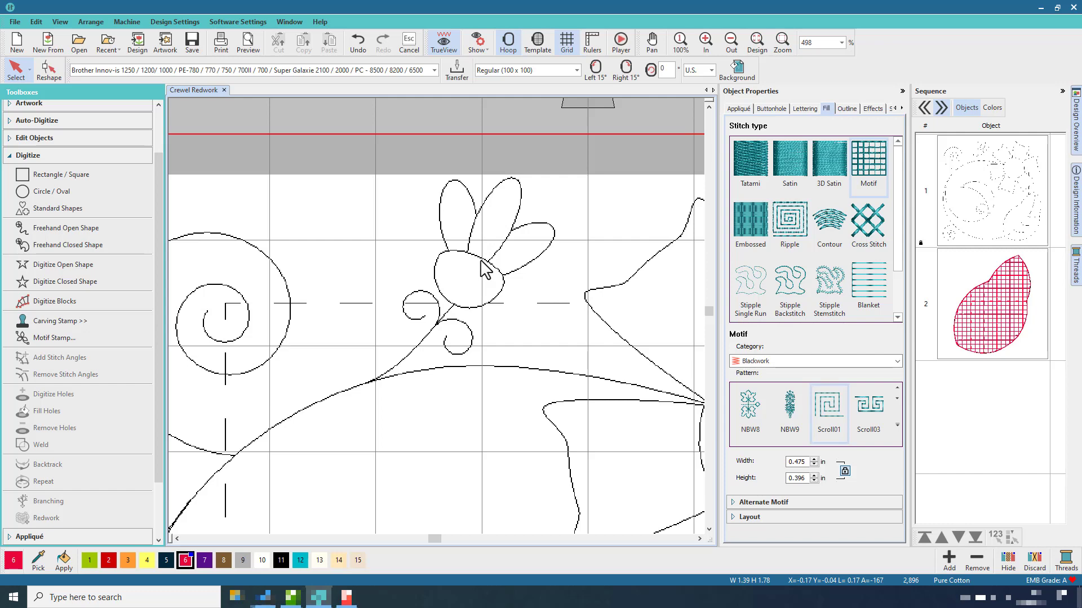
drag(707, 311, 704, 319)
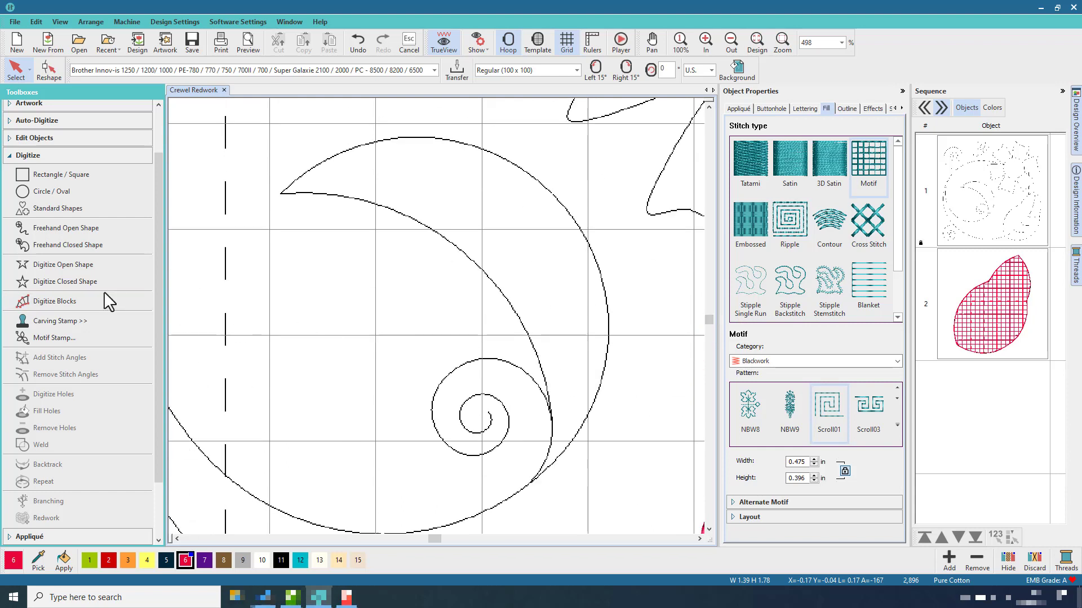
click(85, 283)
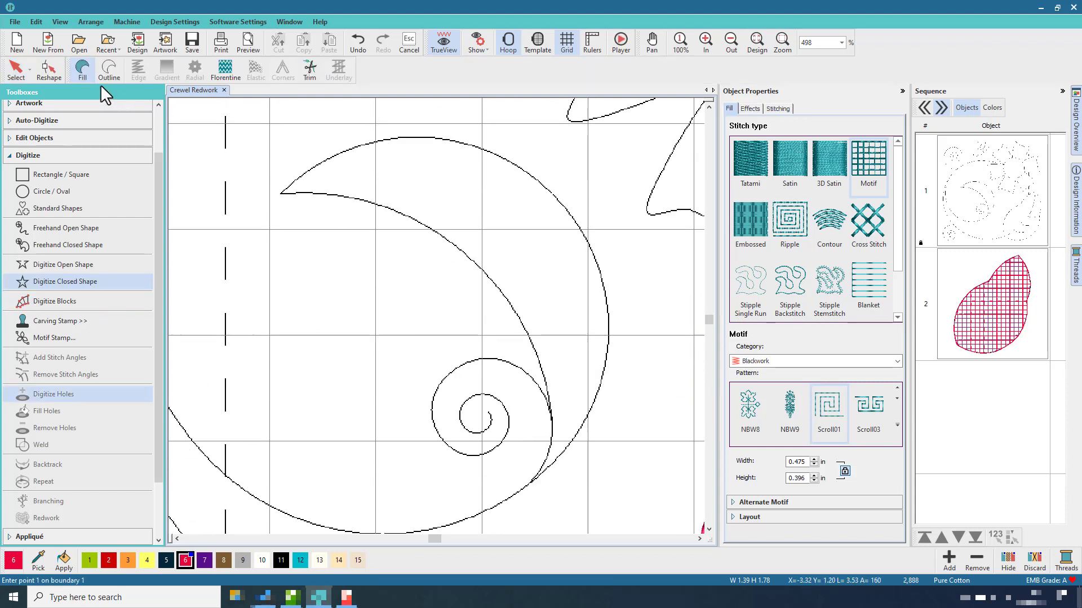
click(532, 483)
click(600, 384)
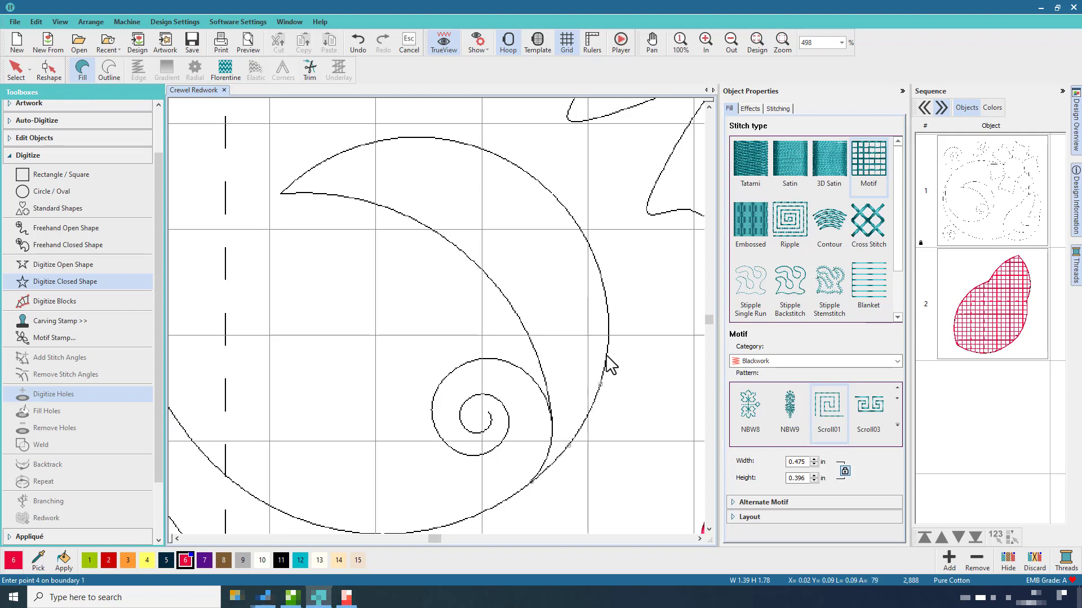
click(608, 320)
click(599, 270)
click(569, 213)
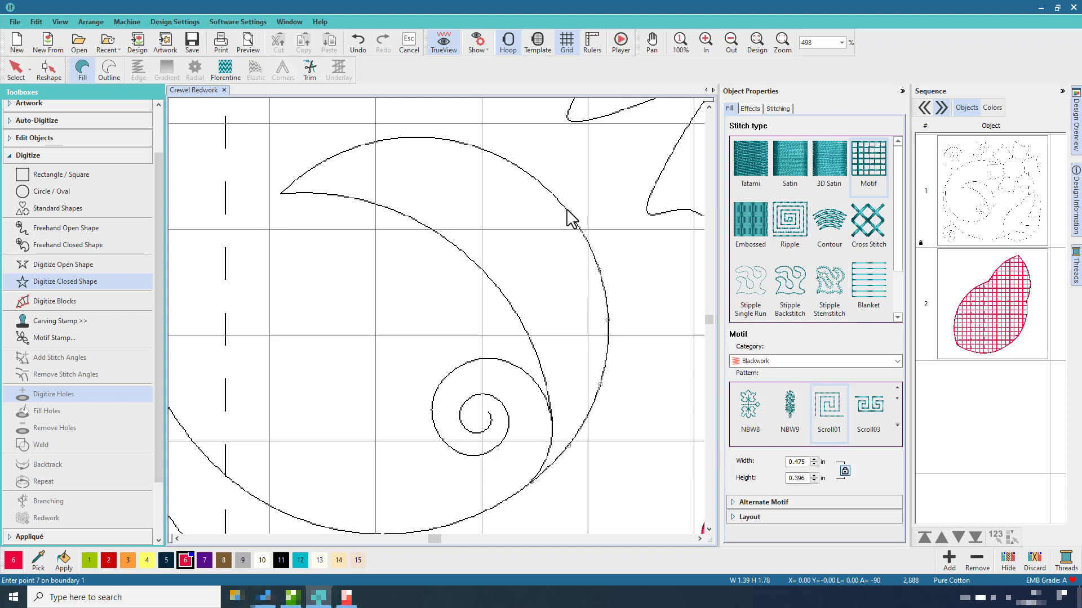
click(518, 167)
click(475, 145)
click(427, 137)
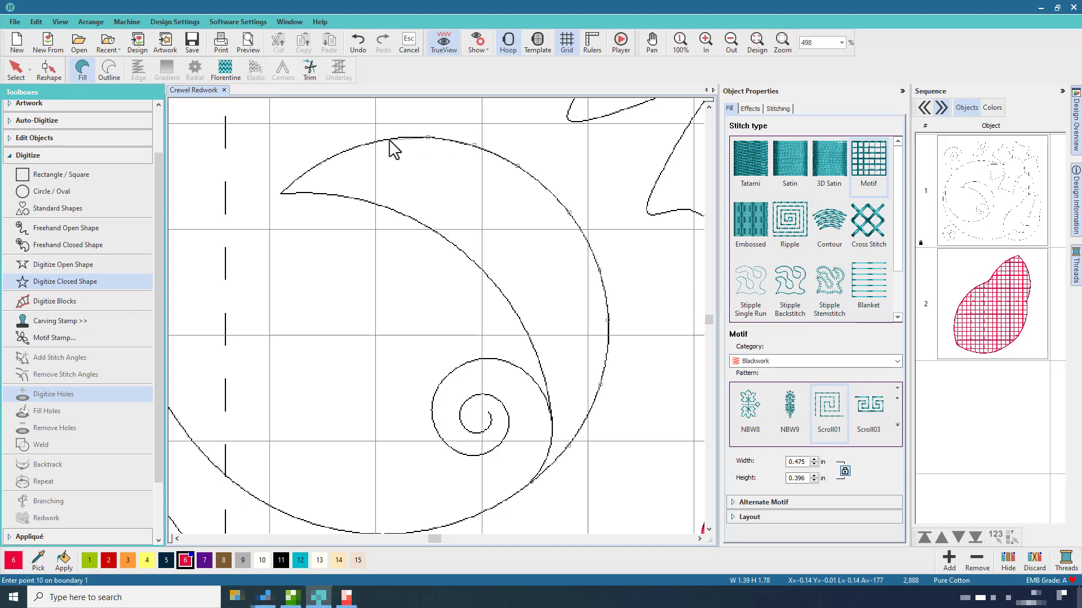
click(389, 139)
click(345, 151)
click(310, 169)
click(289, 186)
click(281, 193)
Trace the upper part of the crescent's inner curve from the pointed tip down toward the spiral
click(305, 192)
click(353, 198)
click(391, 208)
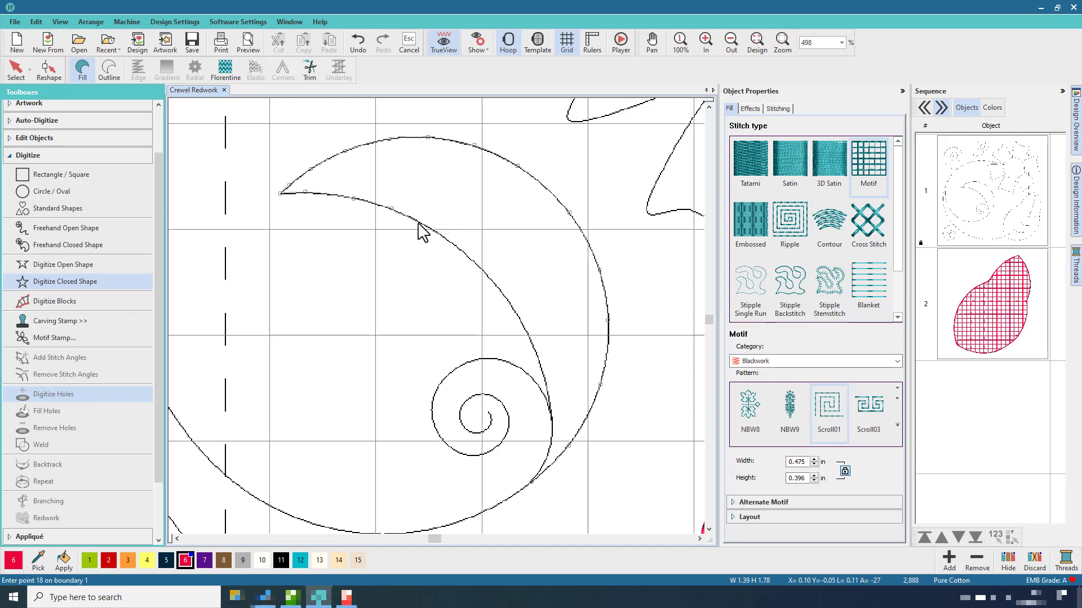
click(427, 226)
click(465, 254)
click(501, 291)
Trace the rest of the crescent's inner curve past the spiral to the base, complete the Motif-filled shape and deselect it
click(529, 335)
click(545, 384)
click(552, 426)
click(547, 454)
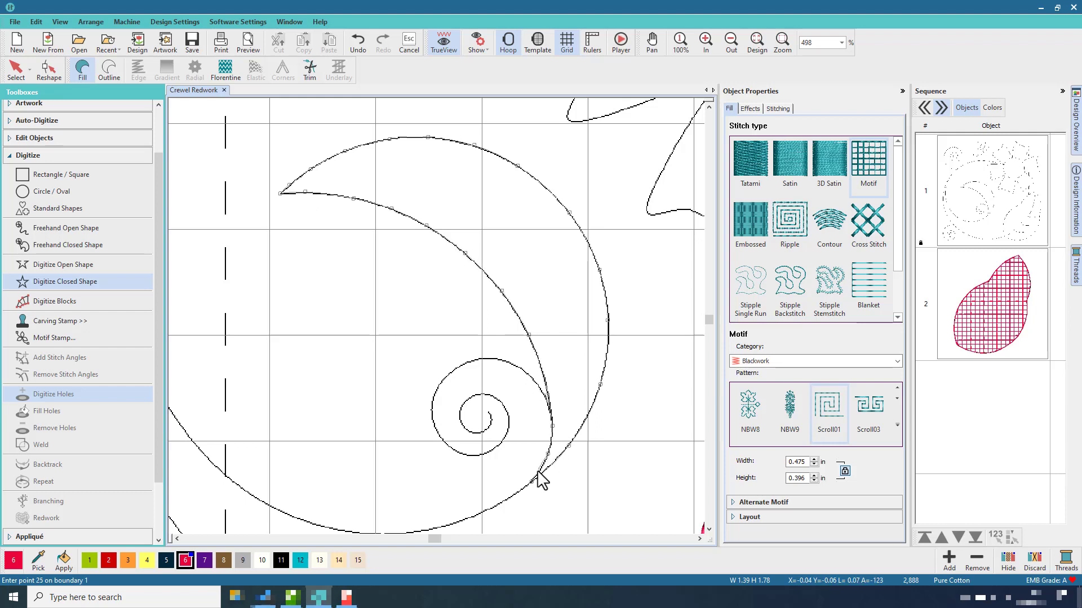
click(541, 468)
click(536, 473)
key(Return)
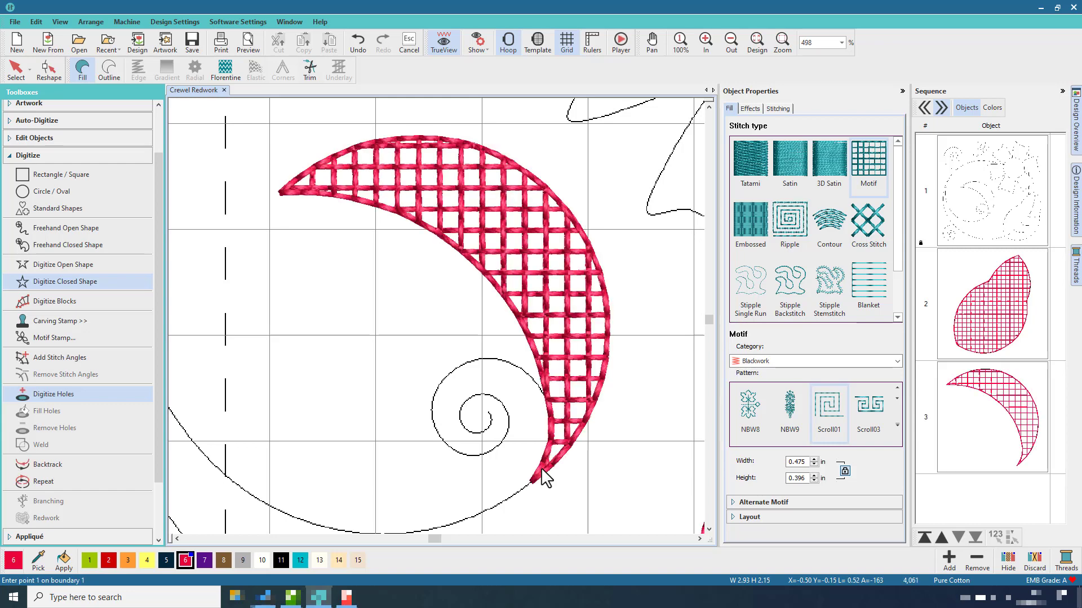
click(17, 71)
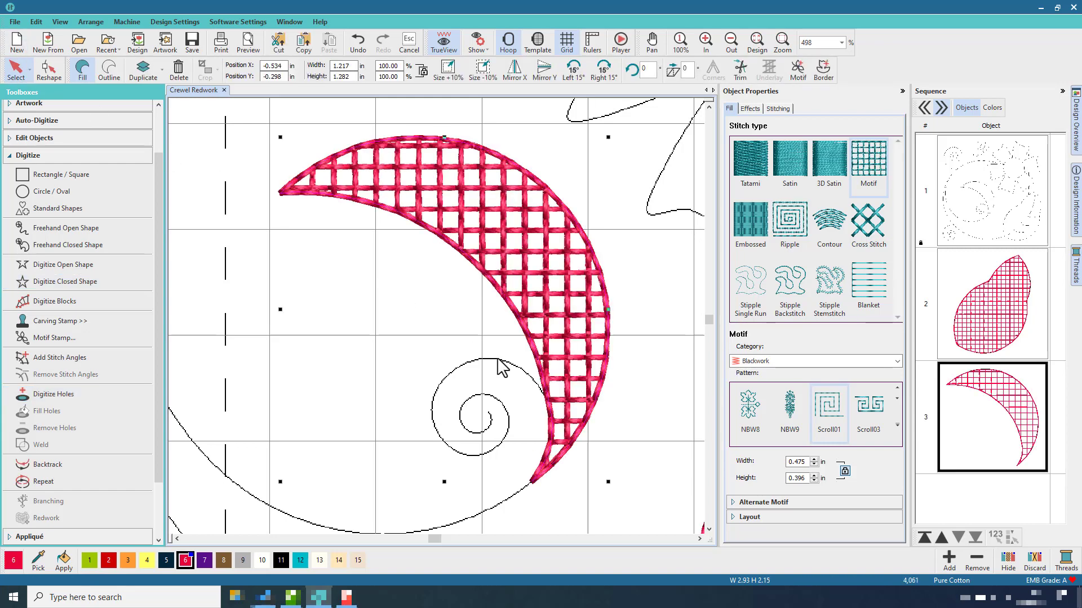
click(756, 42)
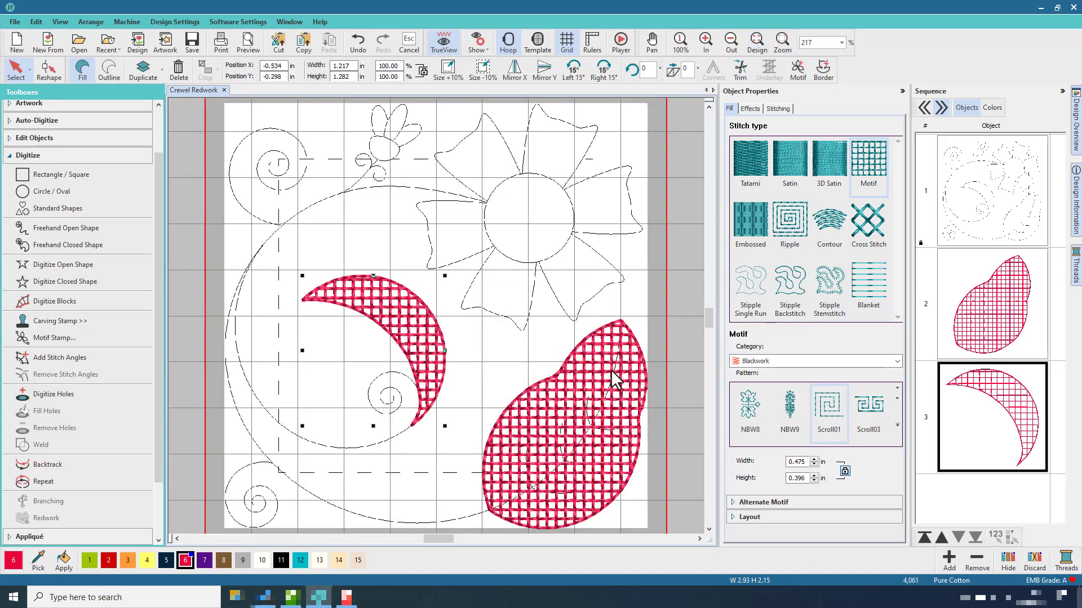
click(670, 320)
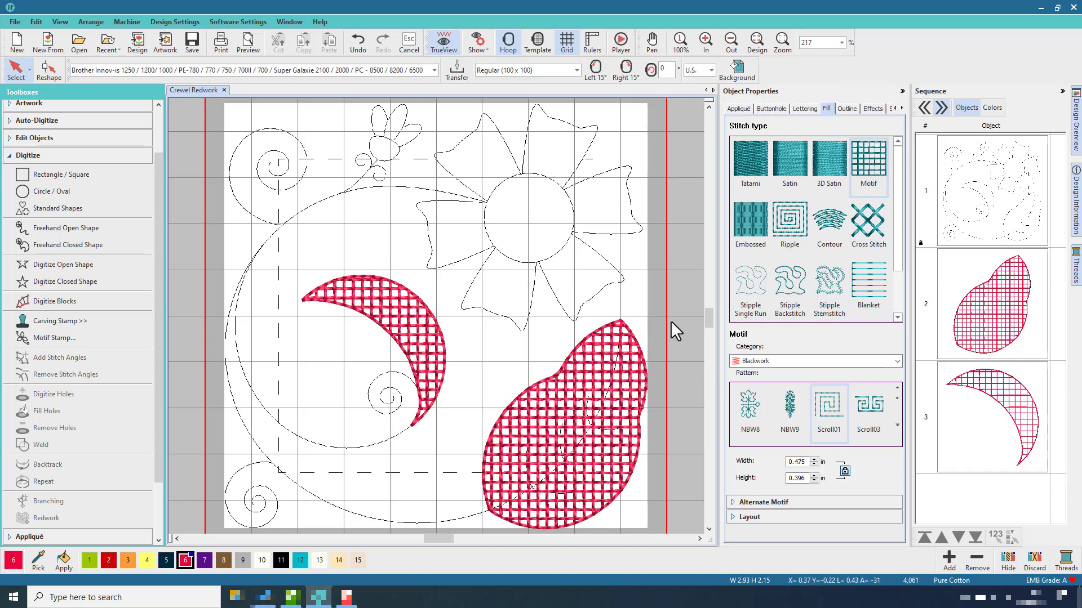
Digitize the large flower's uppermost petal as a closed Motif-filled shape, tracing its base corners, straight side and wavy outer edge
click(782, 43)
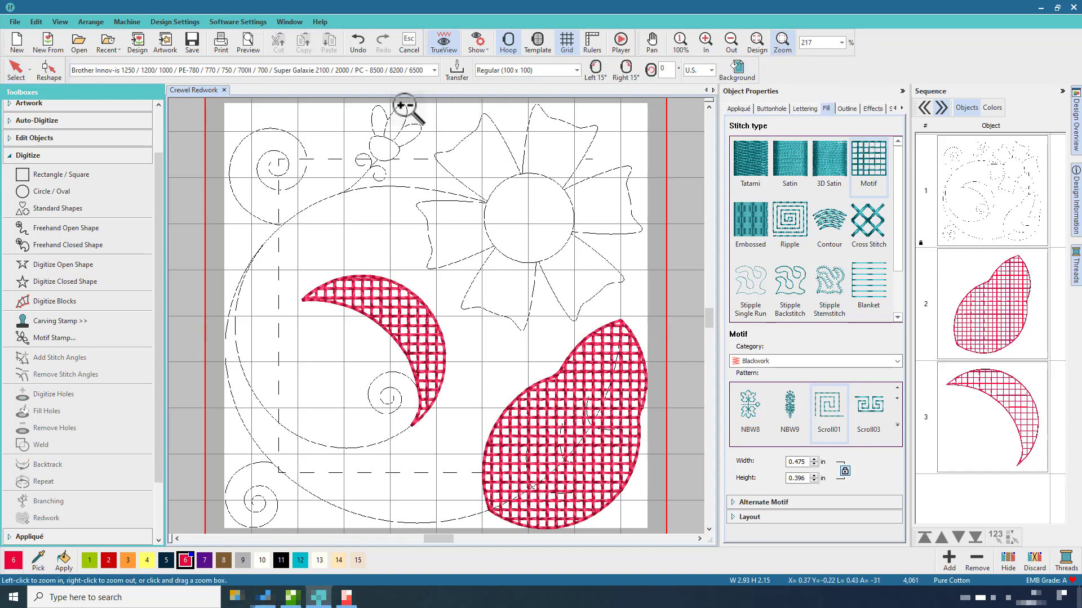
drag(400, 103, 665, 340)
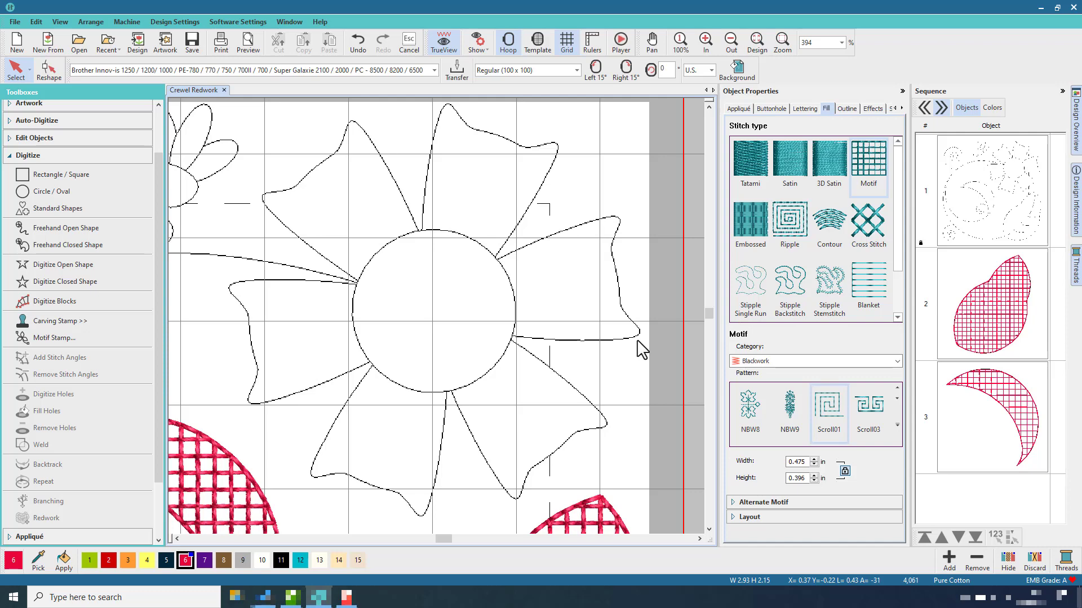
click(74, 283)
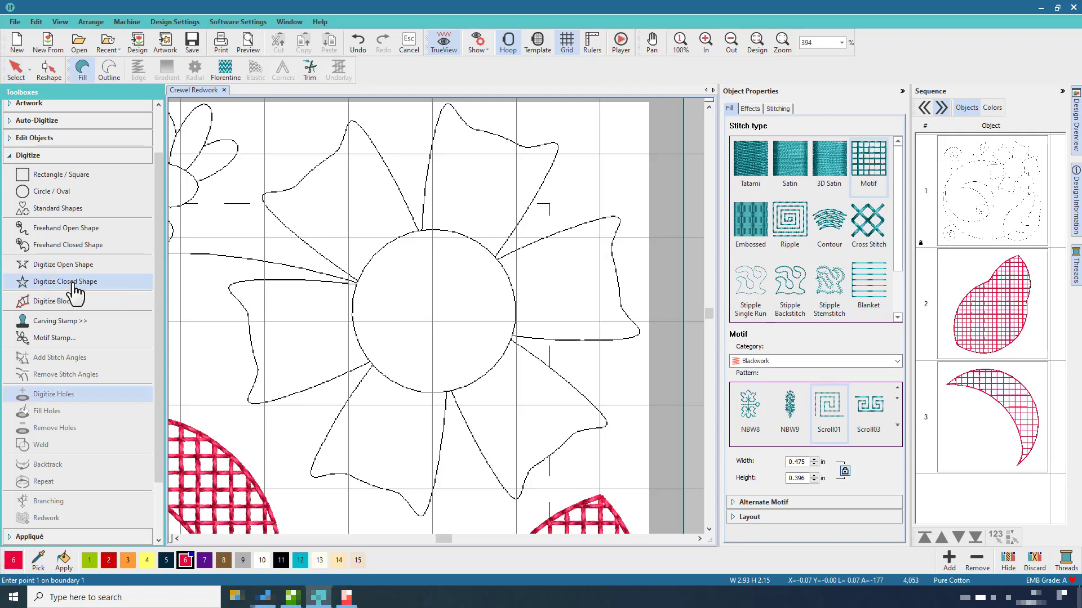
drag(425, 242, 410, 328)
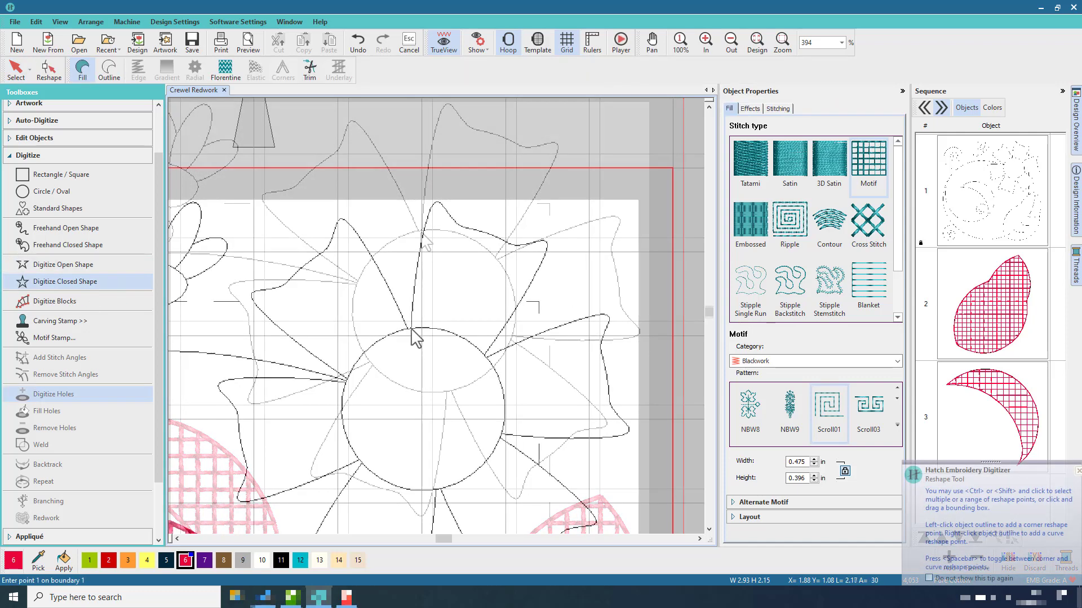
click(411, 329)
click(484, 356)
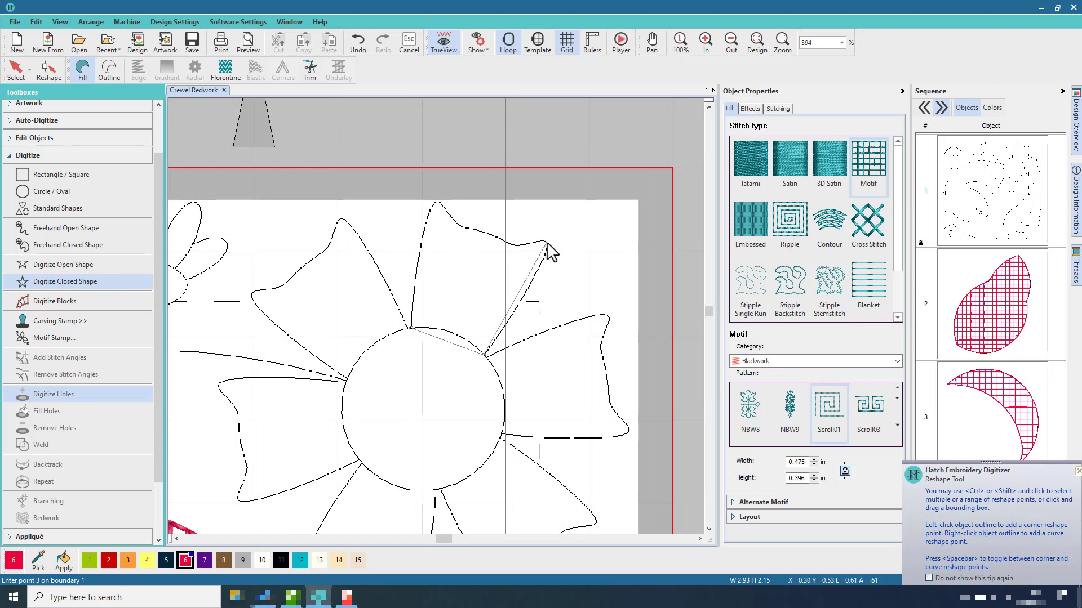
click(546, 243)
click(512, 245)
click(457, 224)
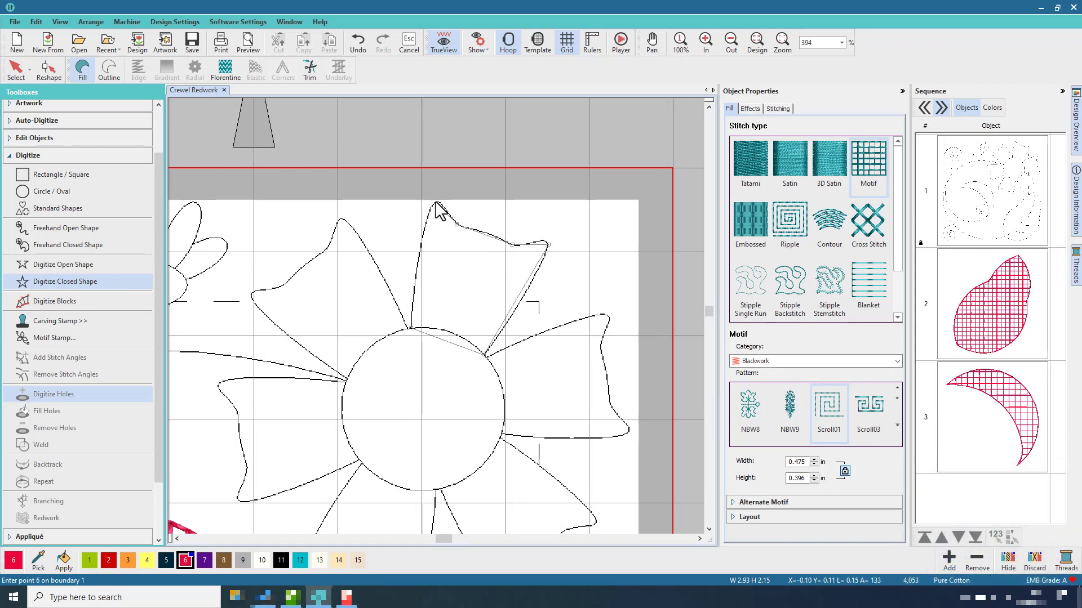
click(434, 202)
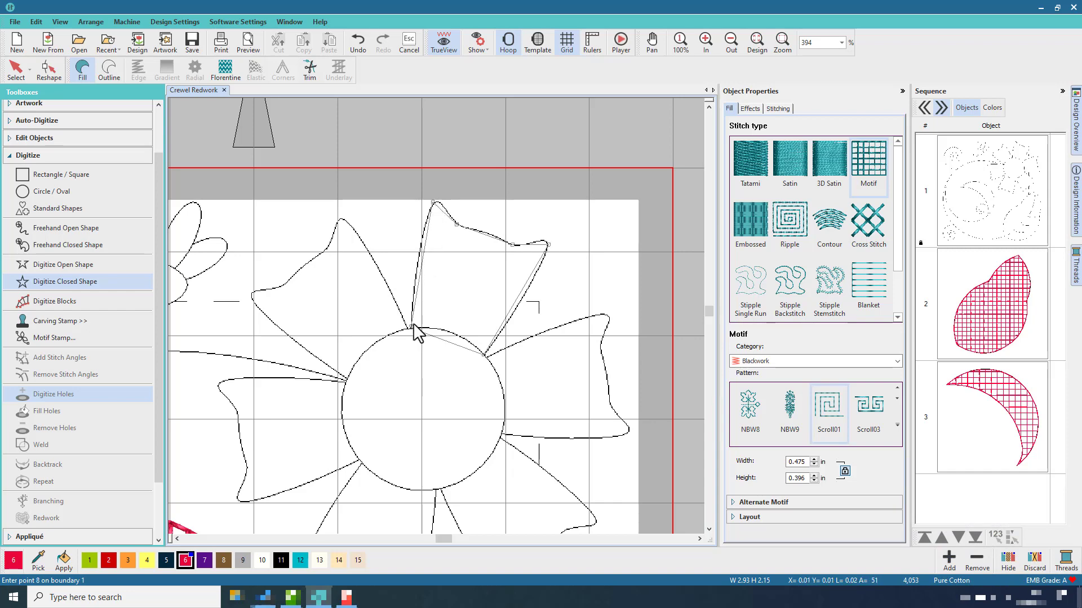
key(Return)
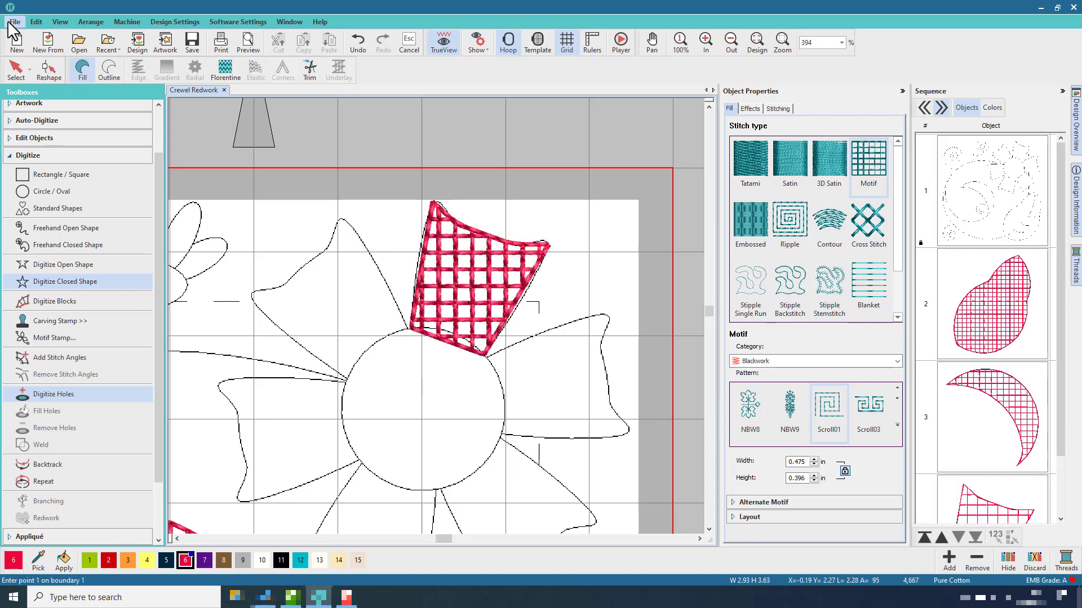
Copy the petal around the large flower with a Circle Layout of 6, centred on the flower's middle circle
click(16, 74)
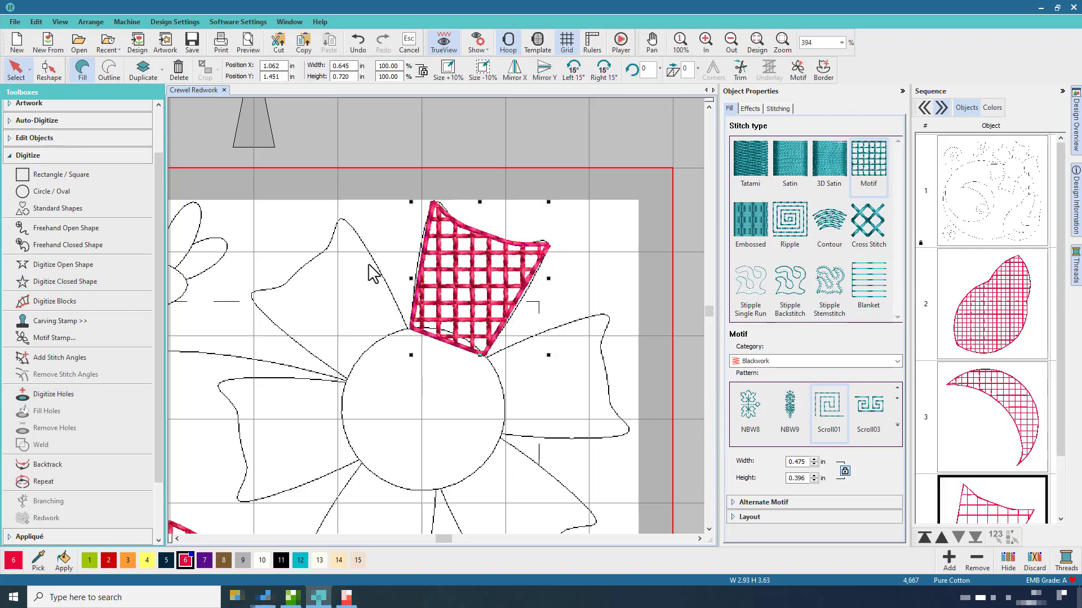
click(62, 157)
click(65, 252)
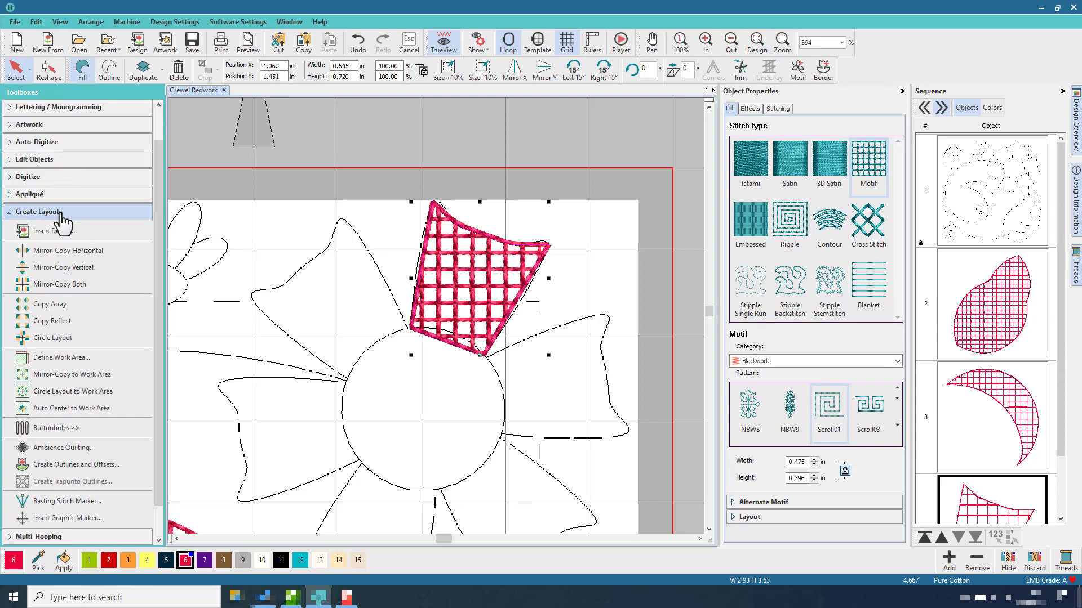
click(54, 337)
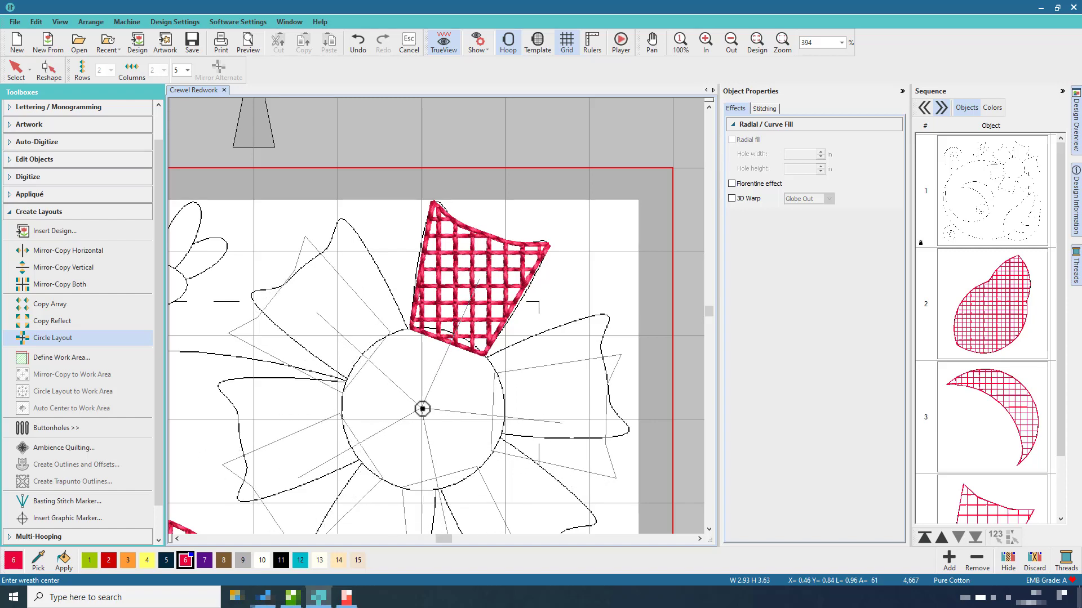
click(187, 70)
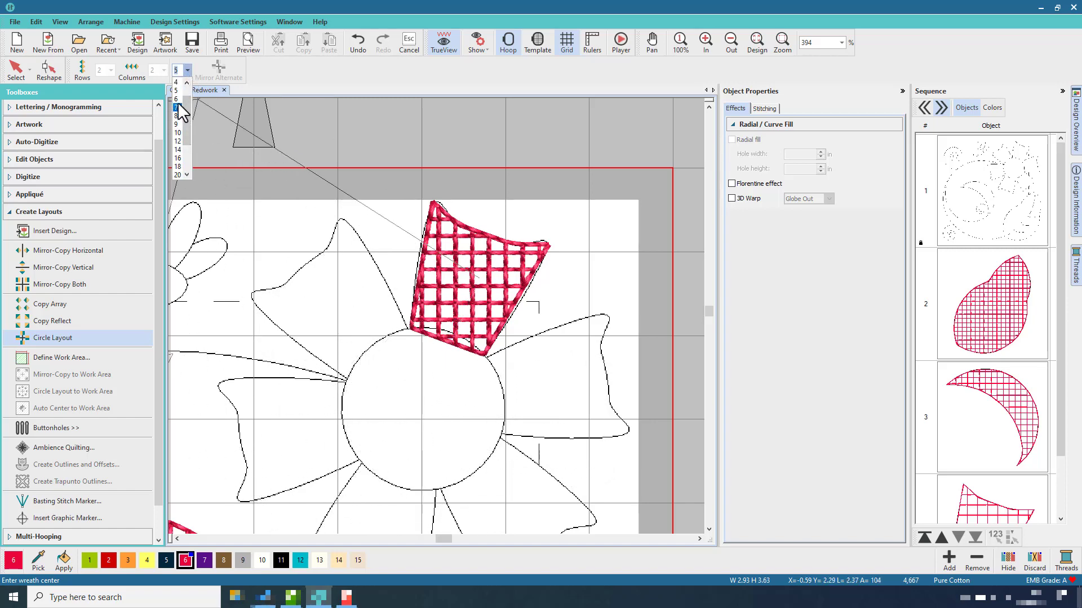
click(176, 99)
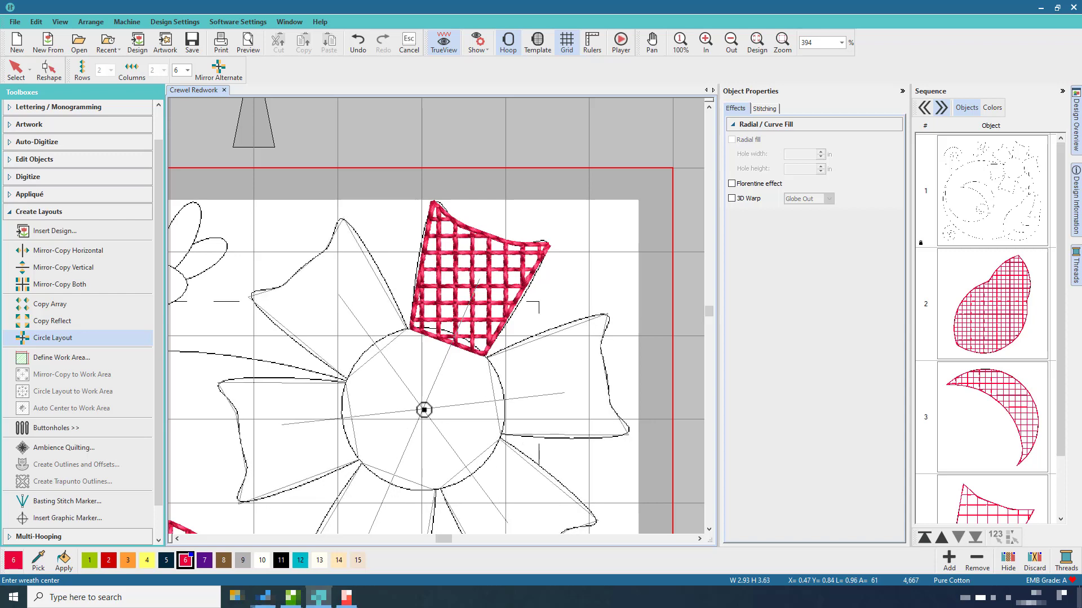
click(423, 410)
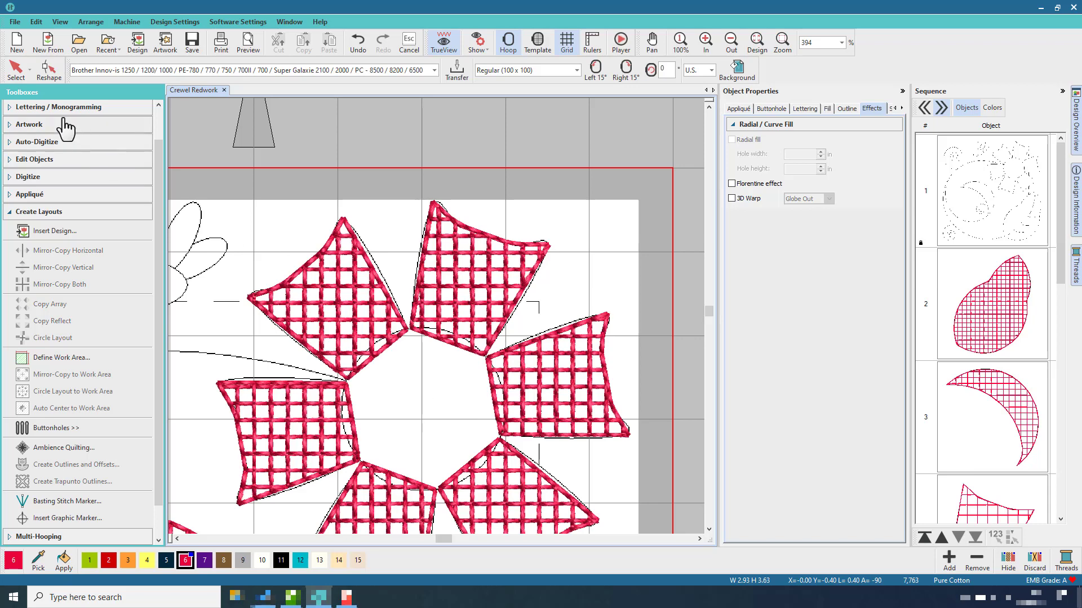
Digitize a Motif-filled circle about 0.84 in across over the large flower's centre and nudge it into line with the artwork
click(39, 213)
click(39, 212)
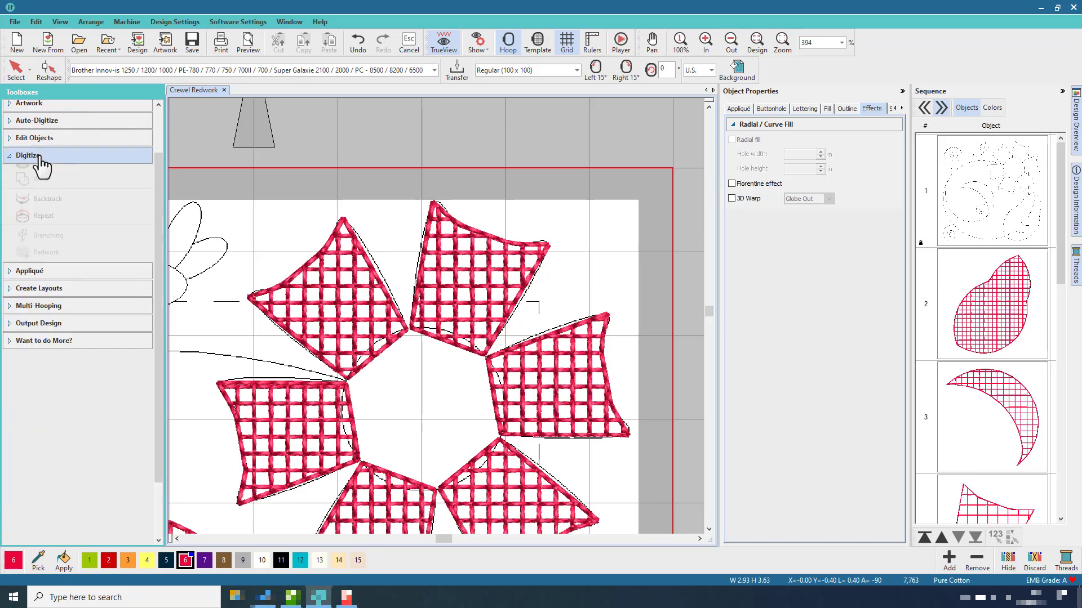
click(751, 36)
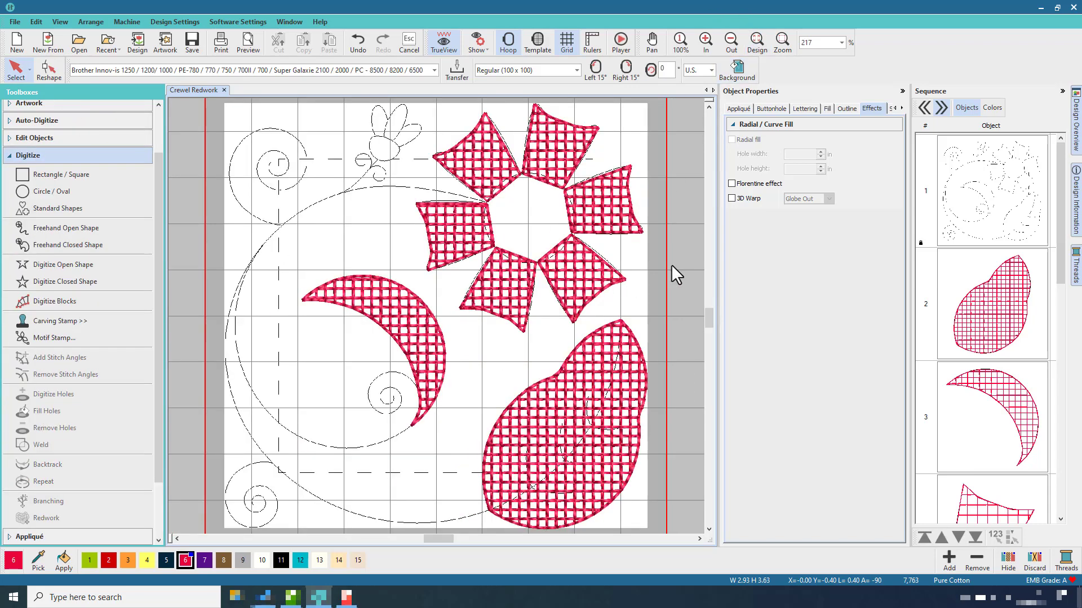
click(49, 192)
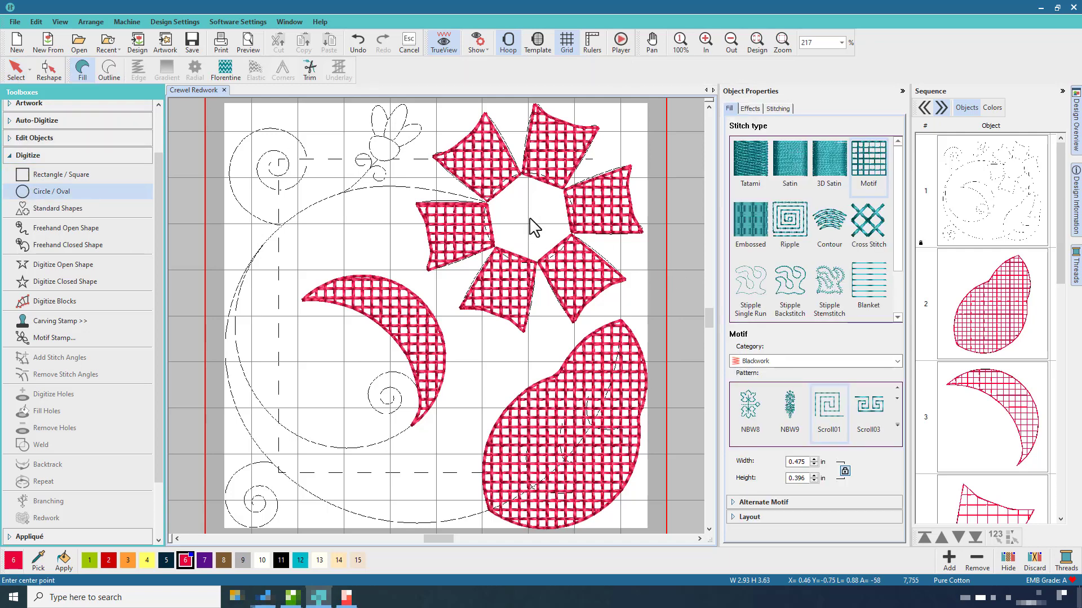
click(529, 219)
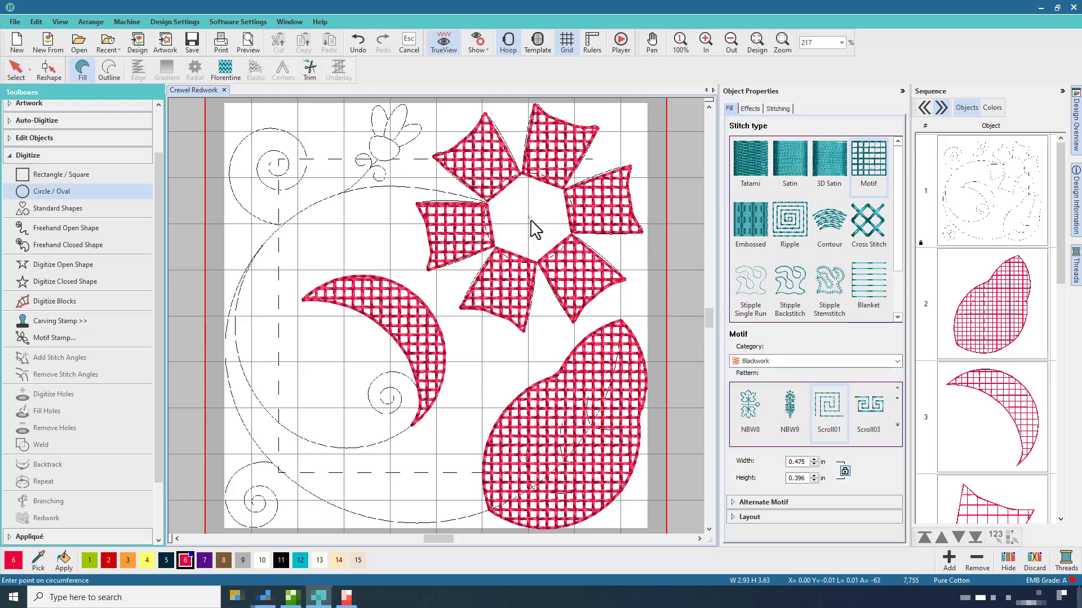
click(561, 256)
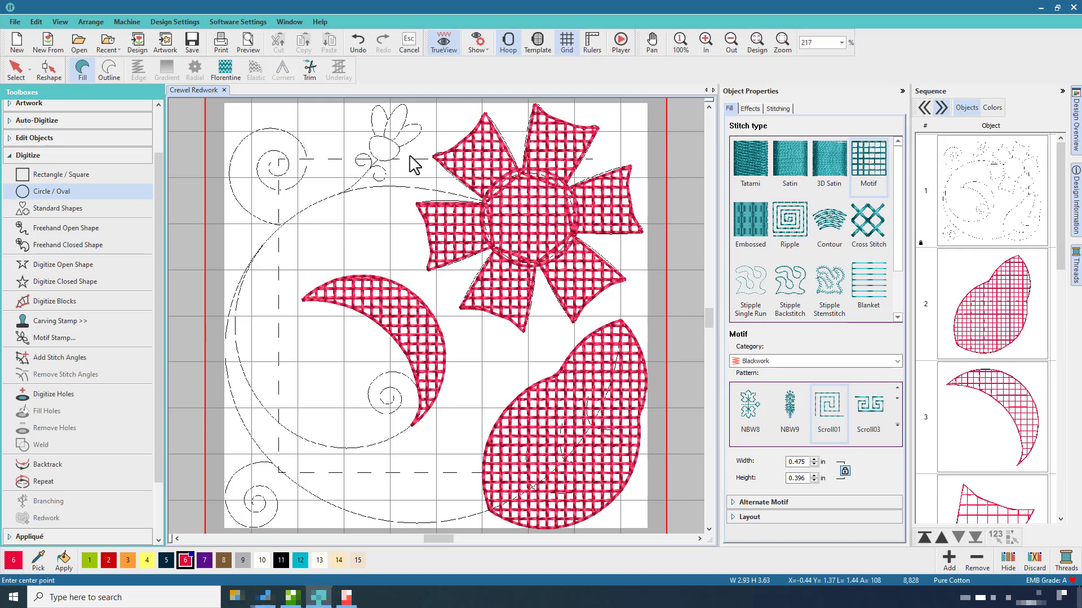
click(21, 70)
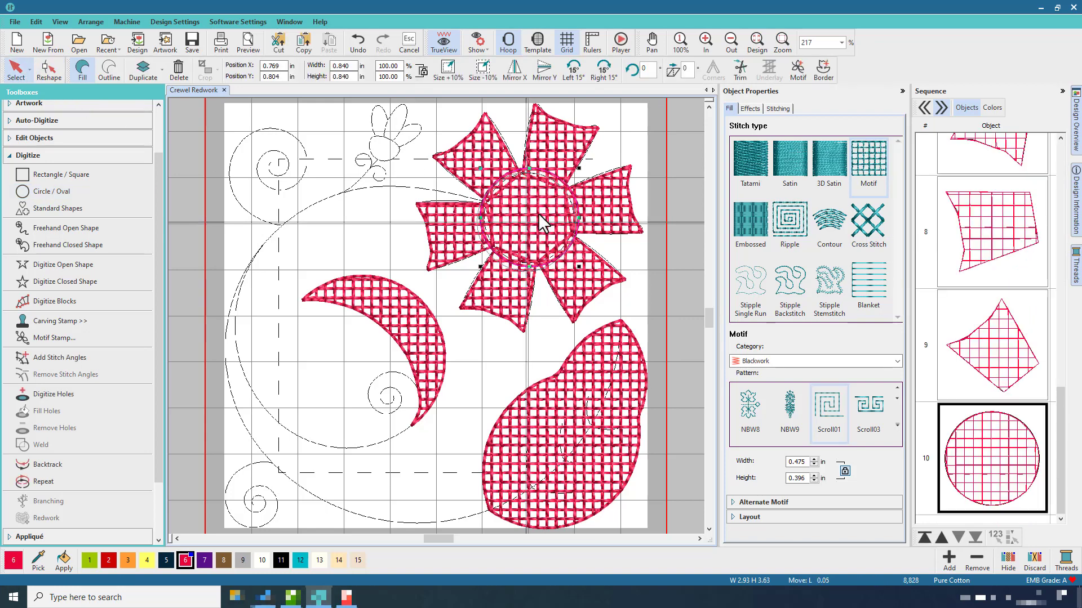
drag(538, 216, 541, 212)
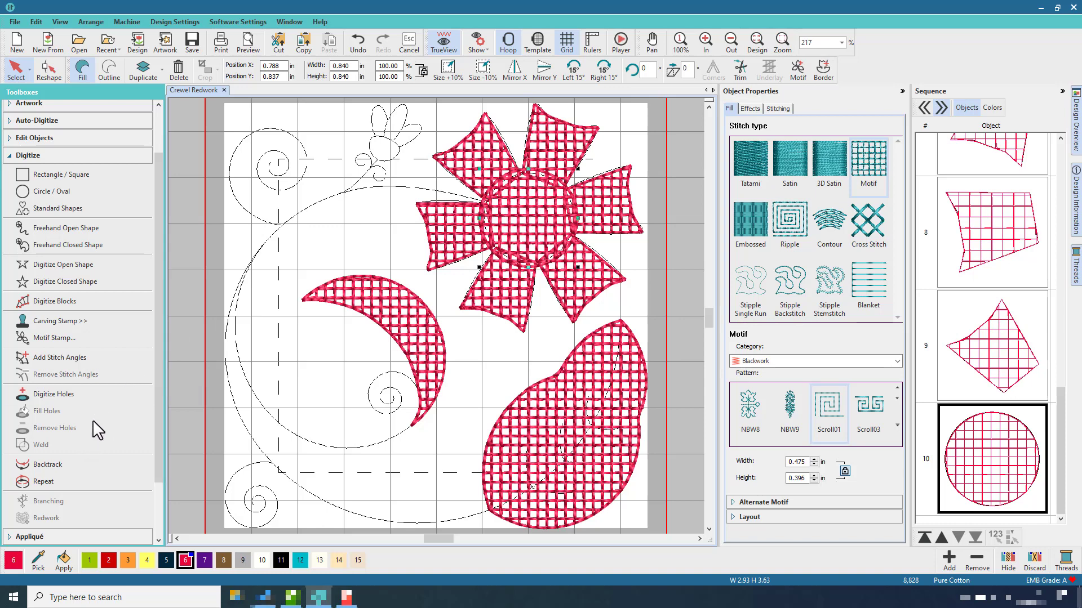
Try a Tatami fill on the flower's centre circle and restore the Motif fill
drag(157, 332, 154, 293)
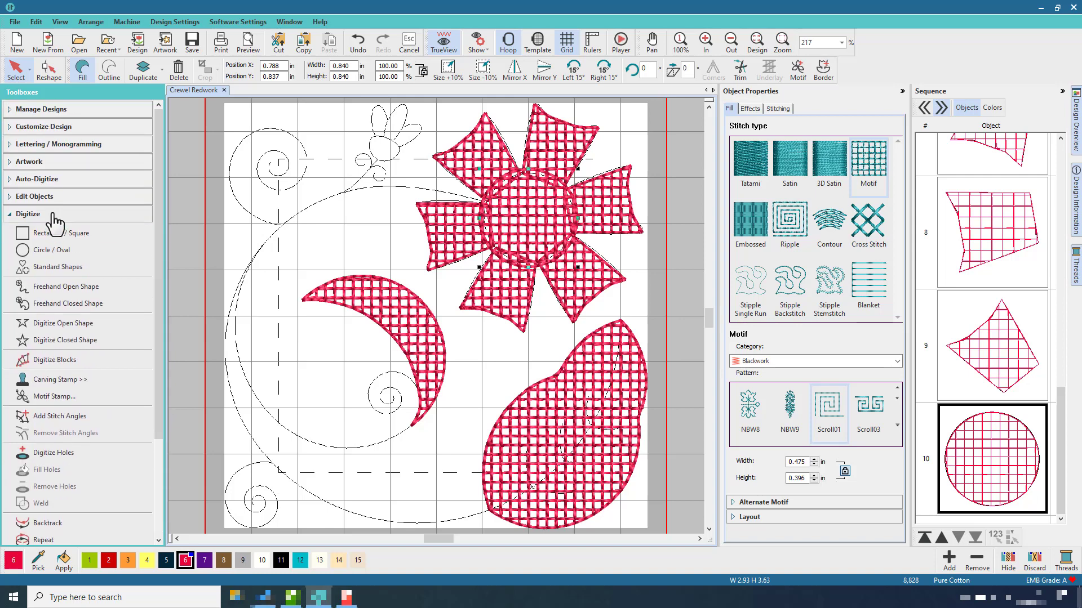
click(40, 196)
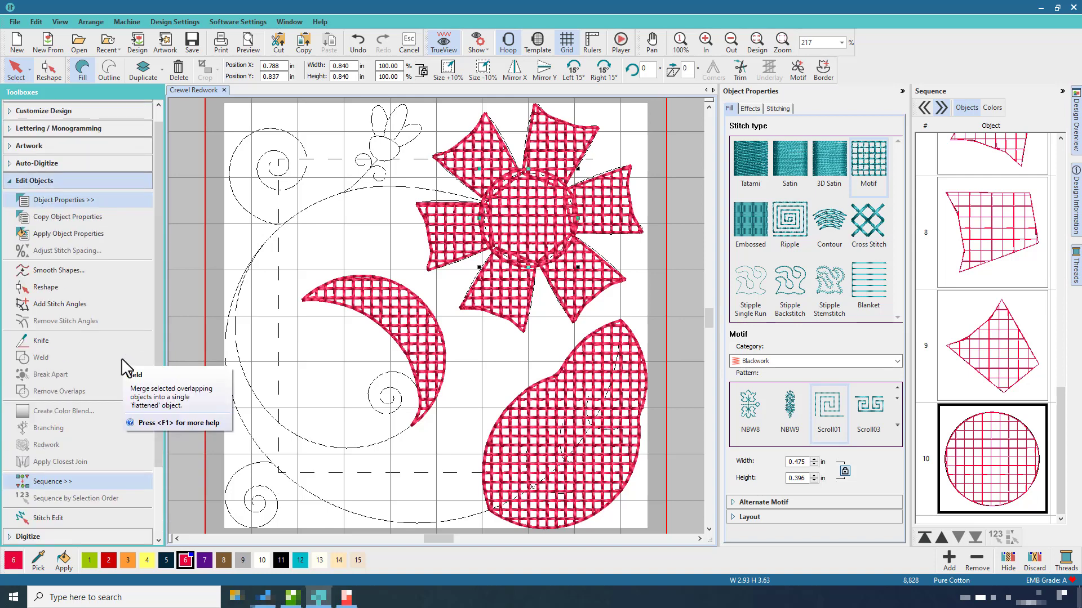
click(749, 163)
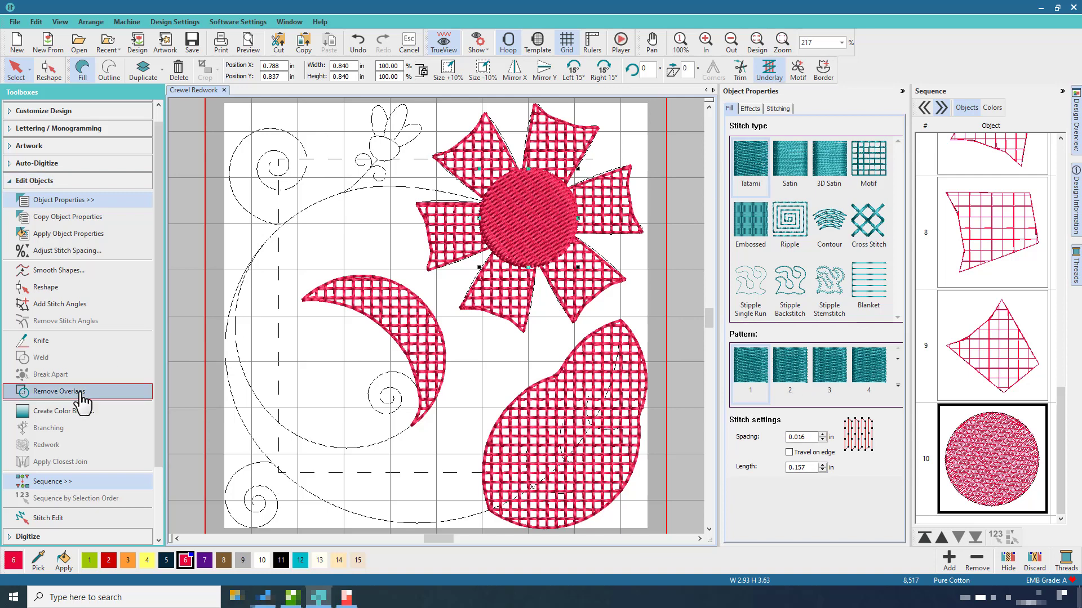
click(874, 160)
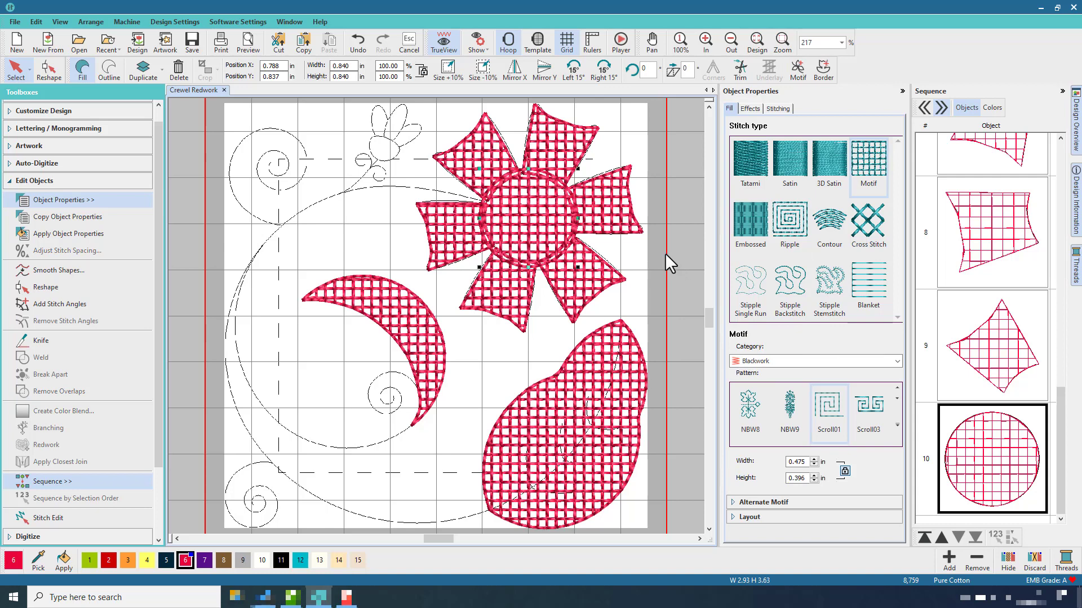
Shrink the flower's centre circle slightly to fit the artwork's circle outline and deselect it
drag(578, 168, 574, 173)
click(674, 157)
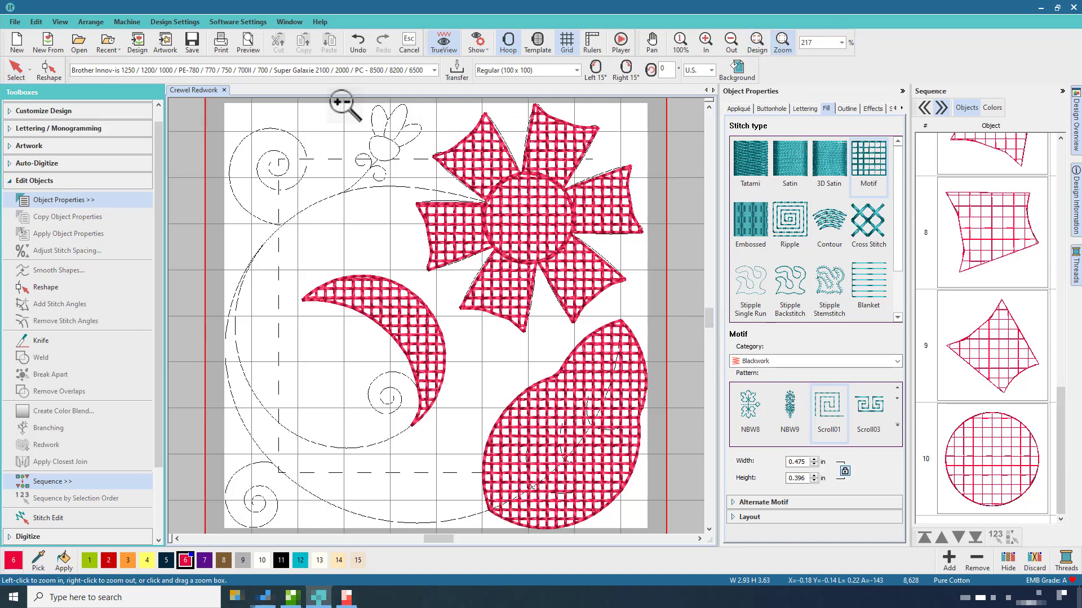
Trace the small bud's stem, its two curls and its rounded base as Single Run lines with Freehand Open Shape
drag(345, 113, 440, 219)
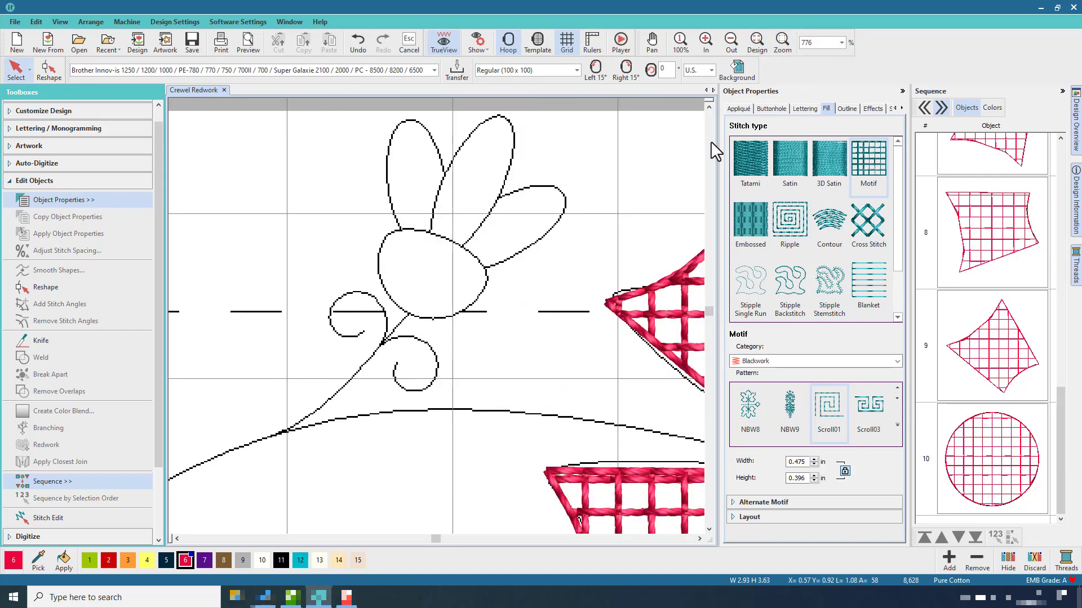
click(709, 107)
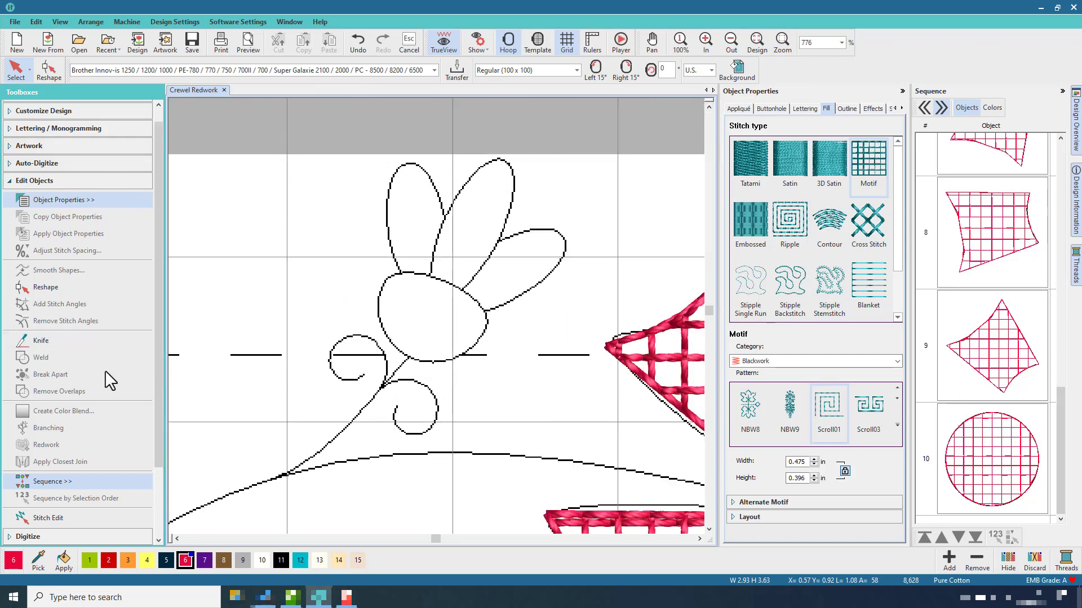
click(35, 181)
click(35, 217)
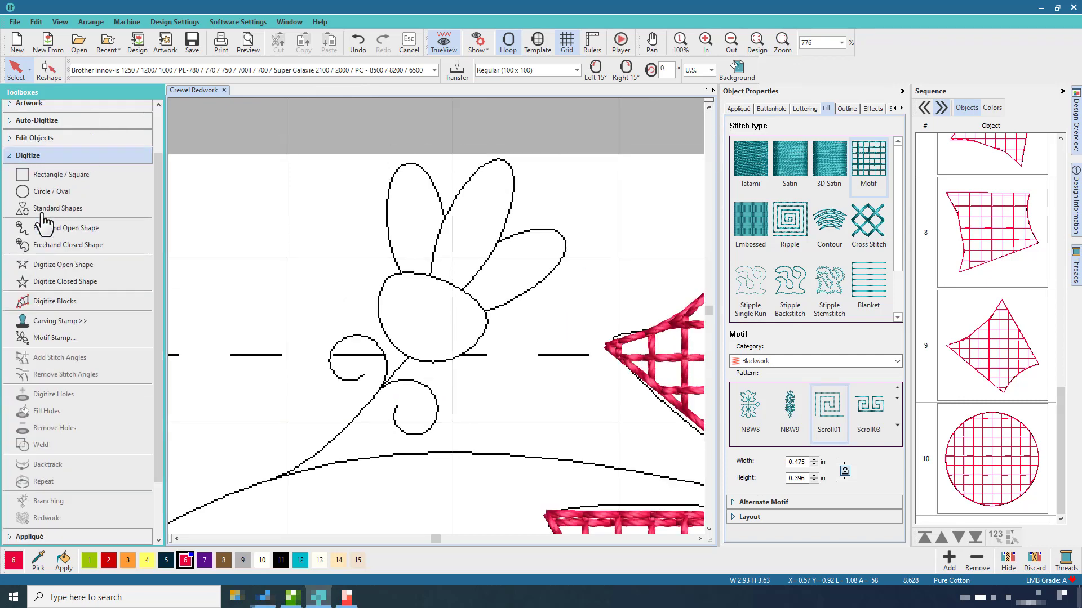
click(55, 229)
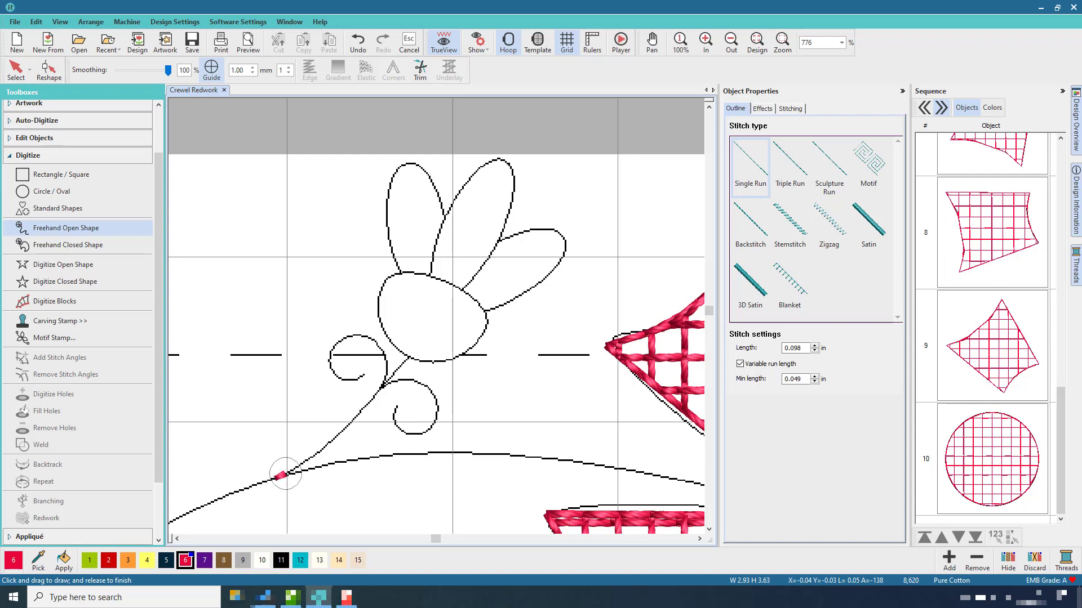
drag(314, 457, 406, 355)
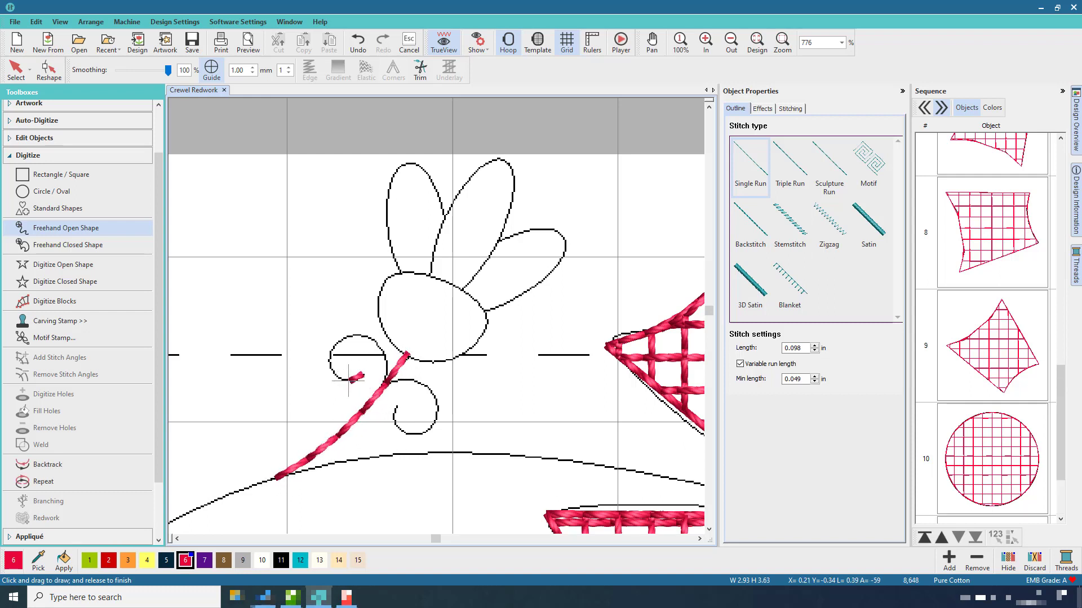
mouse_move(330, 367)
mouse_down()
mouse_move(341, 340)
mouse_move(367, 337)
mouse_move(385, 352)
mouse_move(381, 390)
mouse_move(404, 381)
mouse_move(434, 393)
mouse_move(438, 426)
mouse_move(394, 410)
mouse_up()
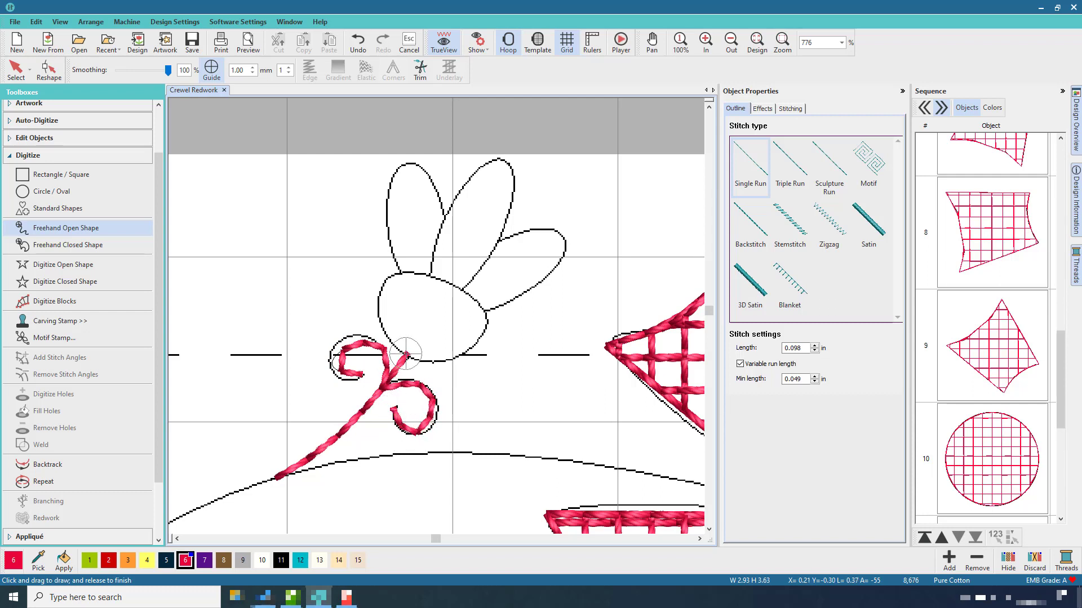
mouse_move(380, 290)
mouse_down()
mouse_move(403, 279)
mouse_move(451, 284)
mouse_move(482, 316)
mouse_move(477, 347)
mouse_move(445, 361)
mouse_move(404, 354)
mouse_up()
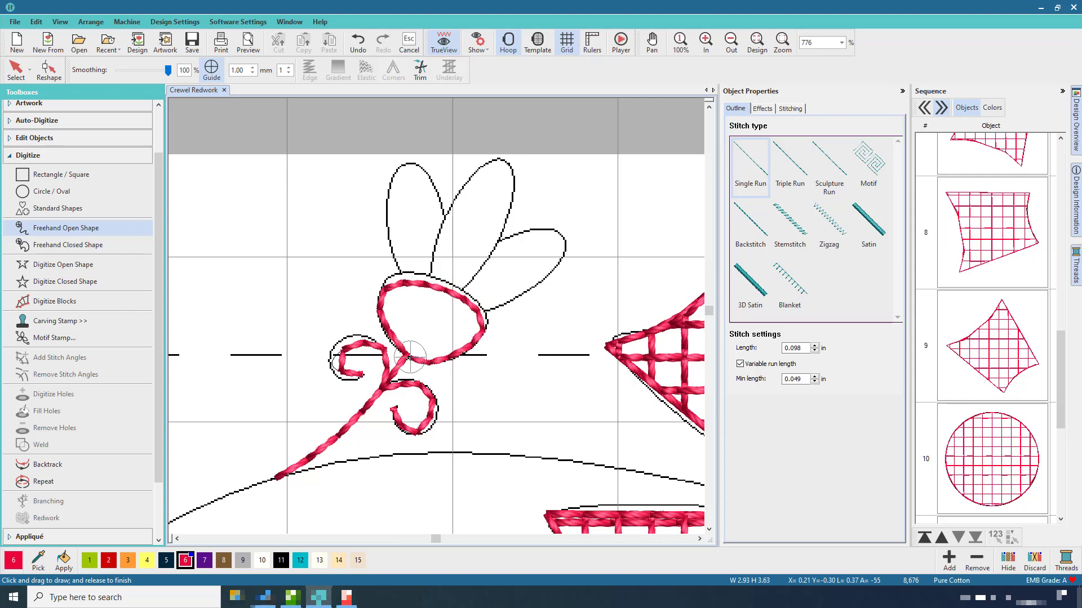
Reshape the outlines of the bud's base and its two curls so they follow the artwork
click(49, 70)
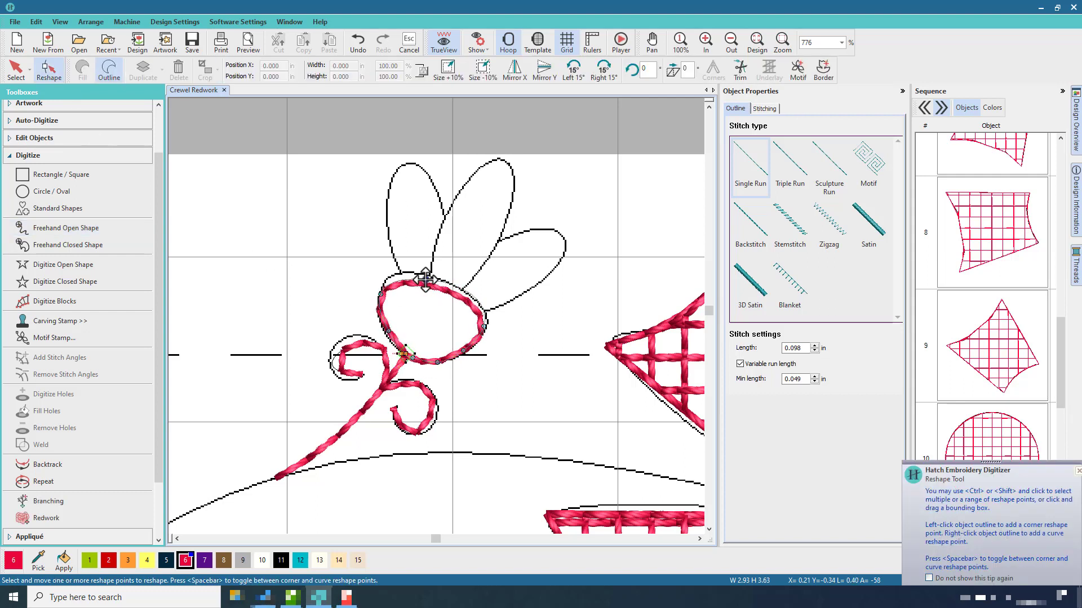
click(350, 356)
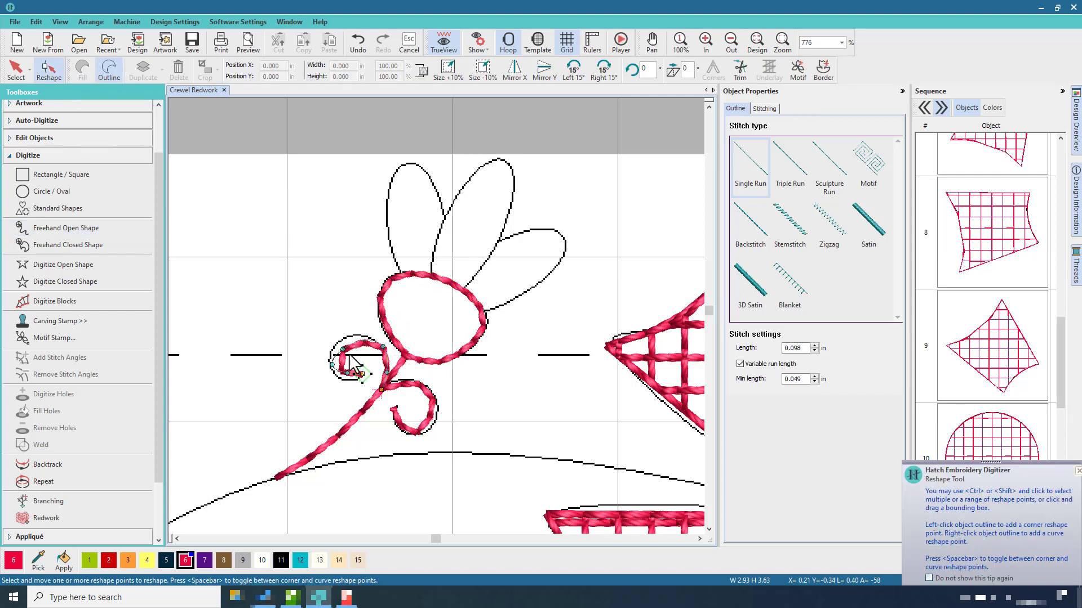
drag(338, 343, 336, 367)
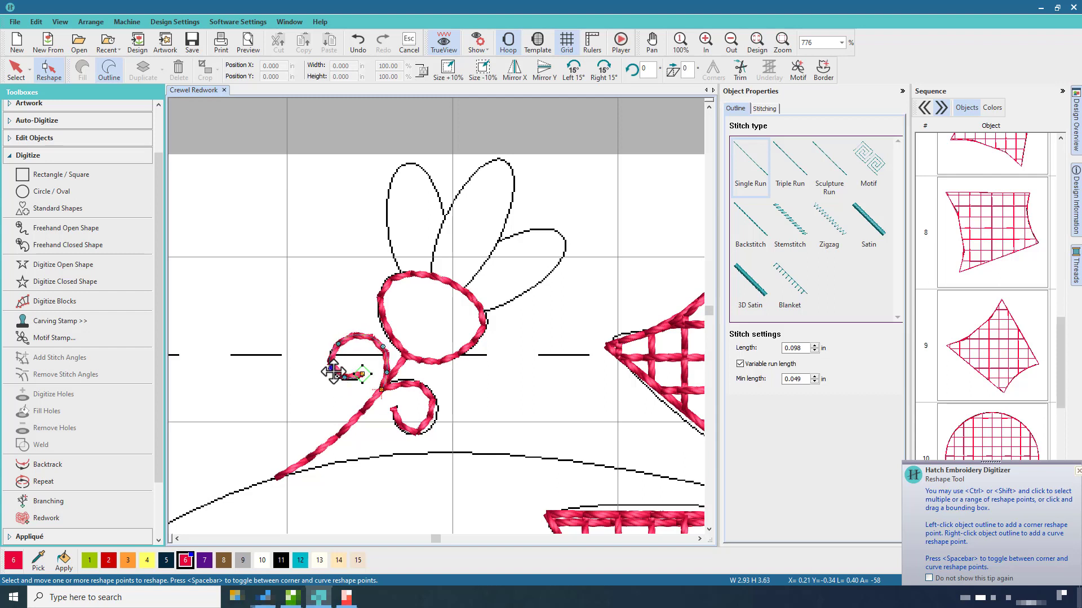
click(434, 417)
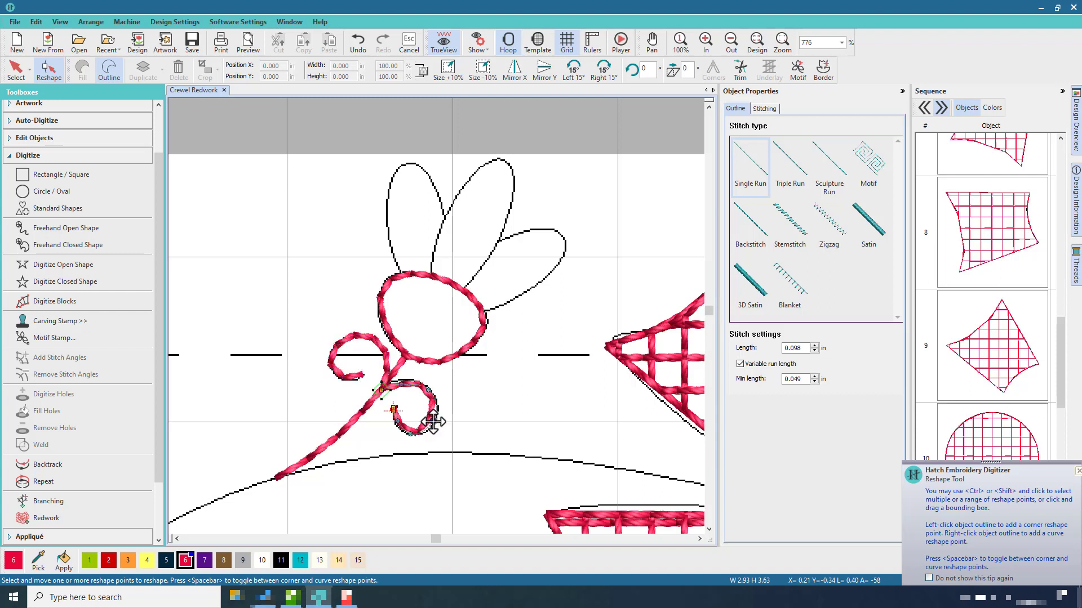
click(400, 384)
Trace the bud's three petals as Single Run lines with Freehand Open Shape, doing the outer two before the middle one
click(62, 265)
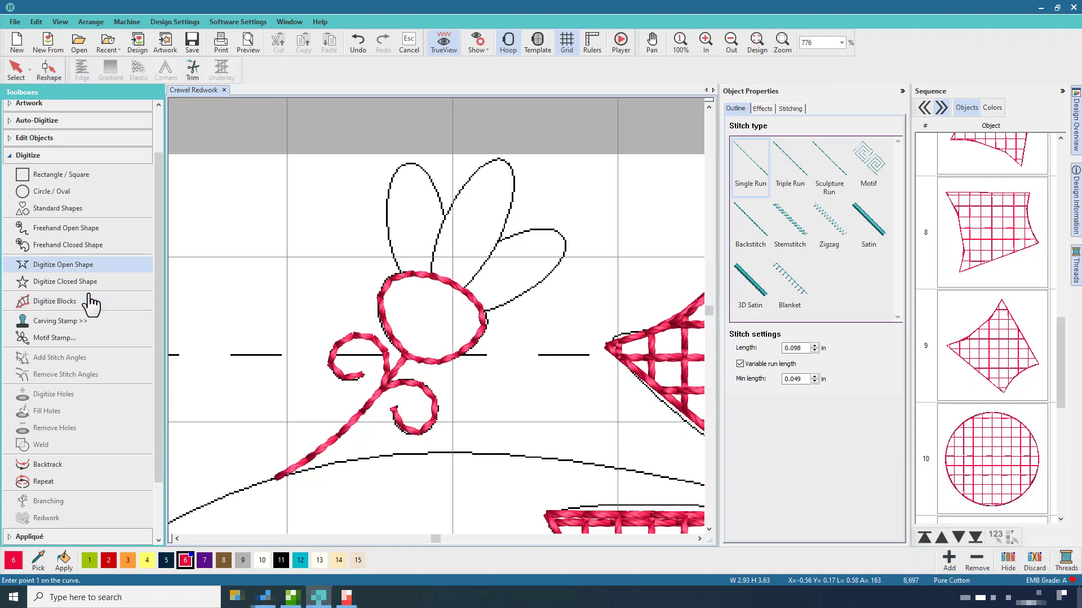
click(65, 228)
mouse_move(399, 269)
mouse_down()
mouse_move(385, 194)
mouse_move(403, 165)
mouse_move(416, 160)
mouse_move(434, 180)
mouse_move(446, 221)
mouse_up()
mouse_move(517, 300)
mouse_down()
mouse_move(557, 265)
mouse_move(562, 236)
mouse_move(524, 229)
mouse_move(496, 240)
mouse_up()
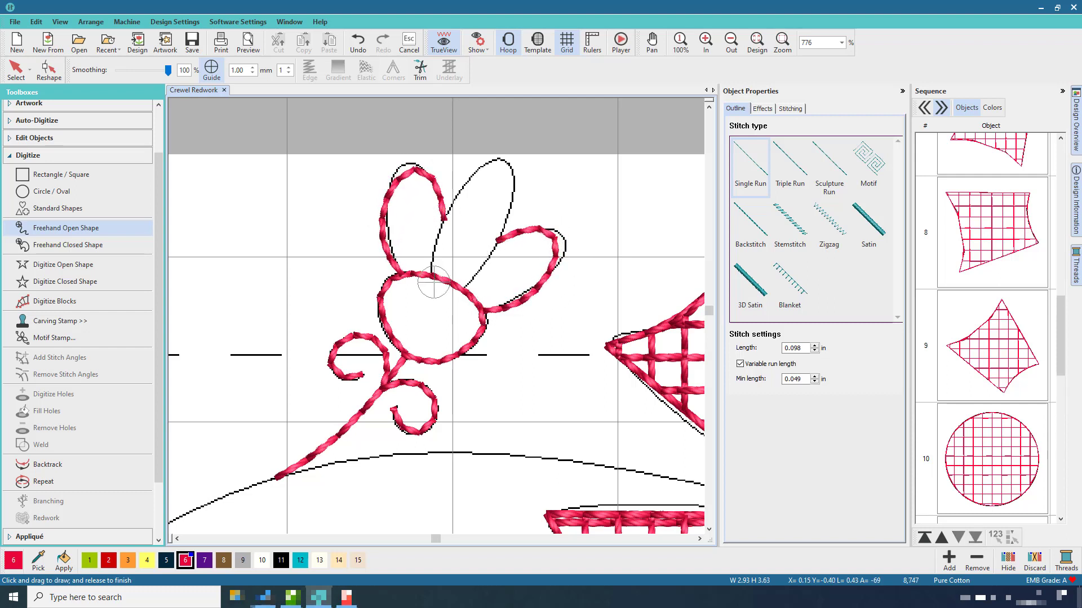
mouse_move(432, 255)
mouse_down()
mouse_move(462, 191)
mouse_move(503, 159)
mouse_move(516, 192)
mouse_move(463, 290)
mouse_up()
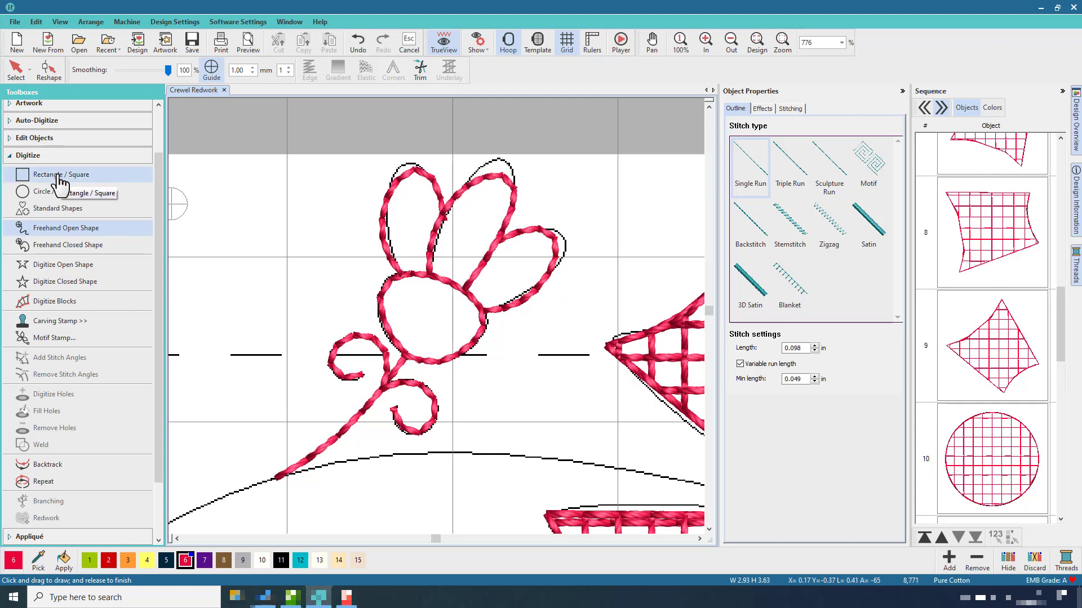
Reshape the bud's middle and left petals so their tips and sides match the artwork lines
click(49, 71)
mouse_move(485, 177)
mouse_down()
mouse_move(483, 164)
mouse_move(505, 168)
mouse_move(493, 162)
mouse_up()
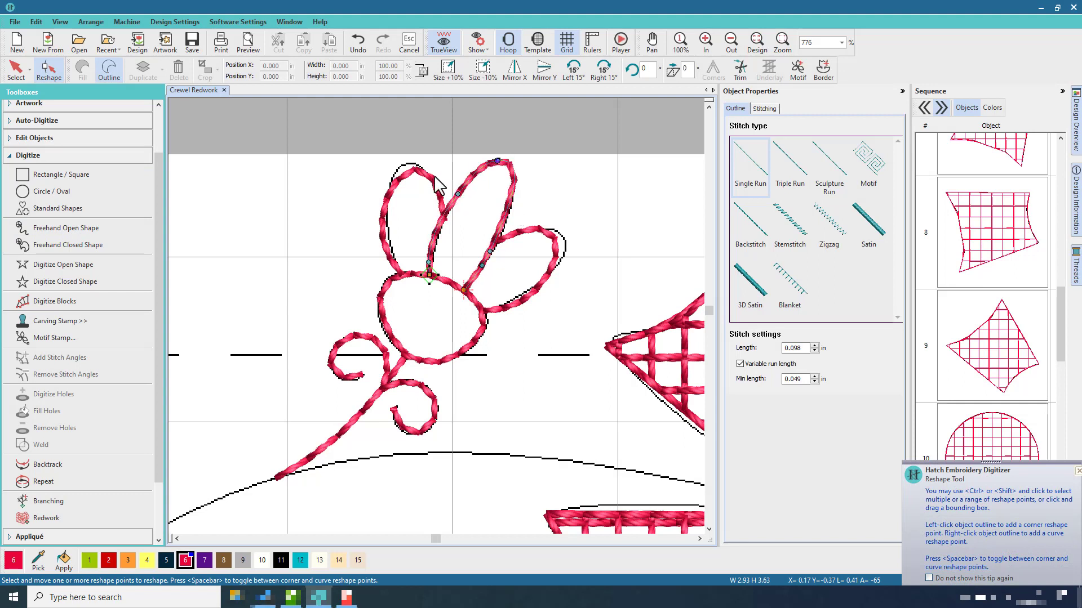
click(399, 180)
drag(392, 208, 376, 207)
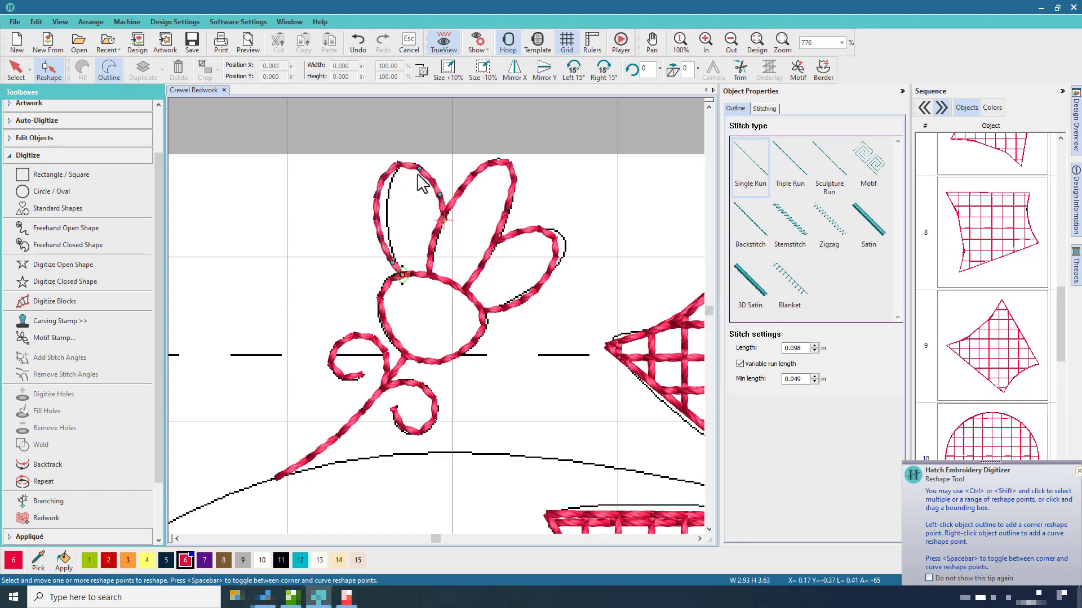
click(426, 174)
drag(427, 174, 425, 171)
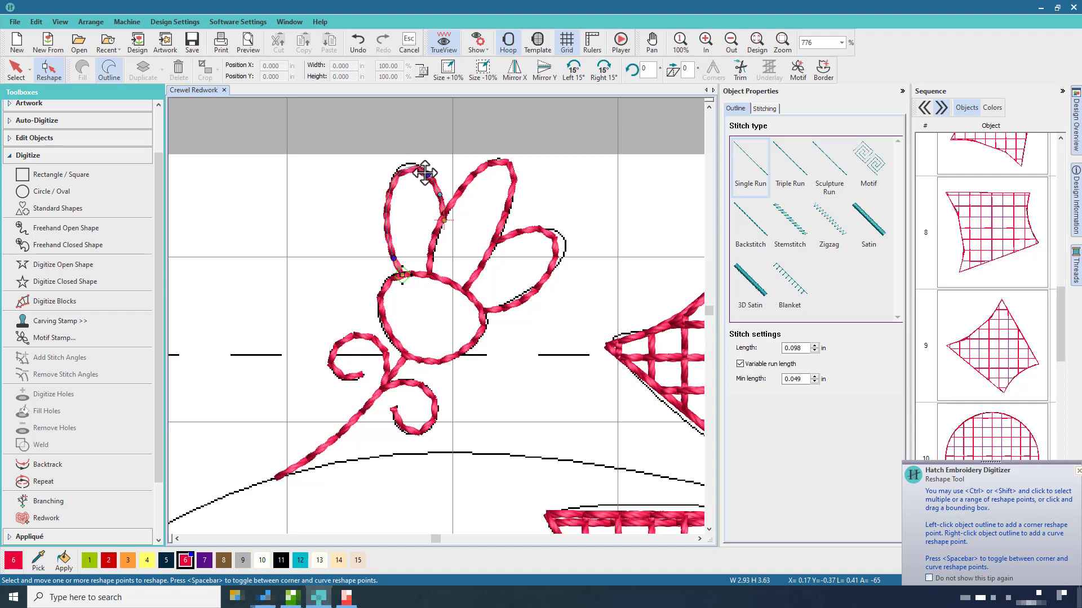
Reshape the bud's right petal so its rounded tip follows the artwork, and deselect it
click(556, 257)
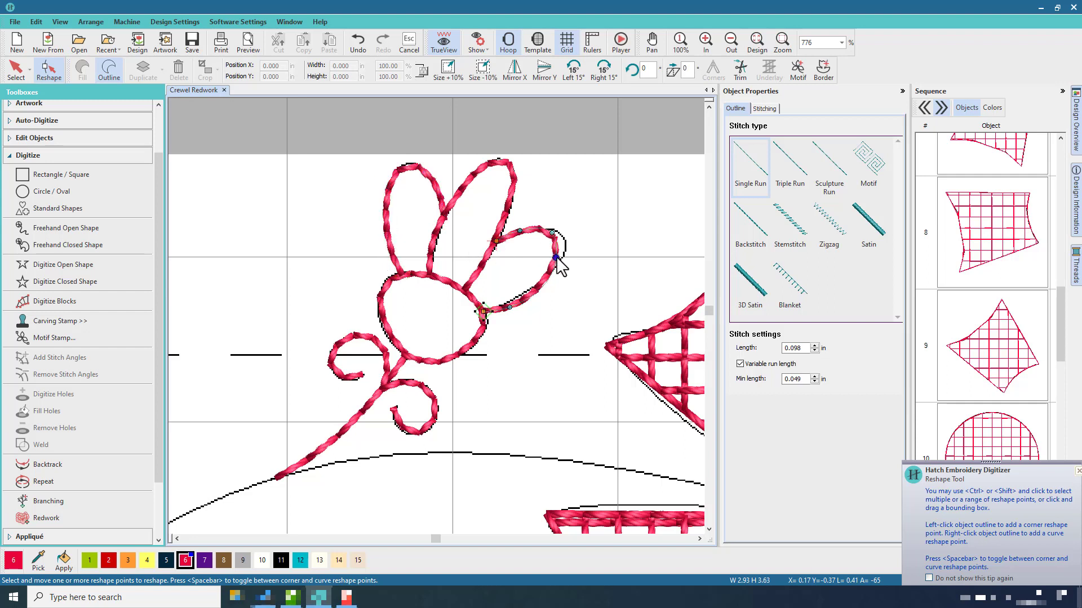
click(519, 233)
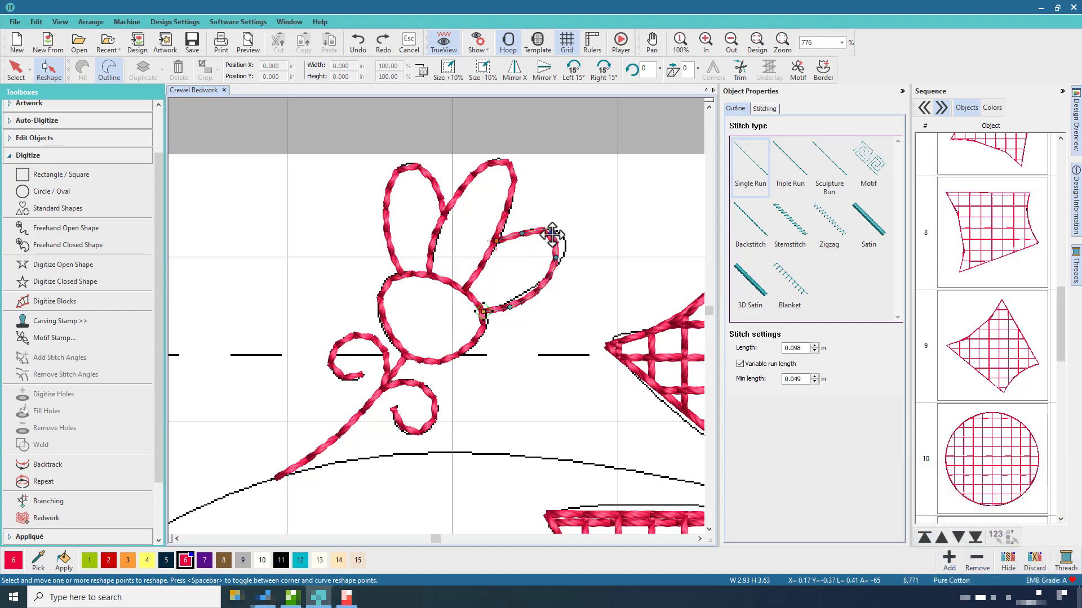
drag(552, 235, 561, 260)
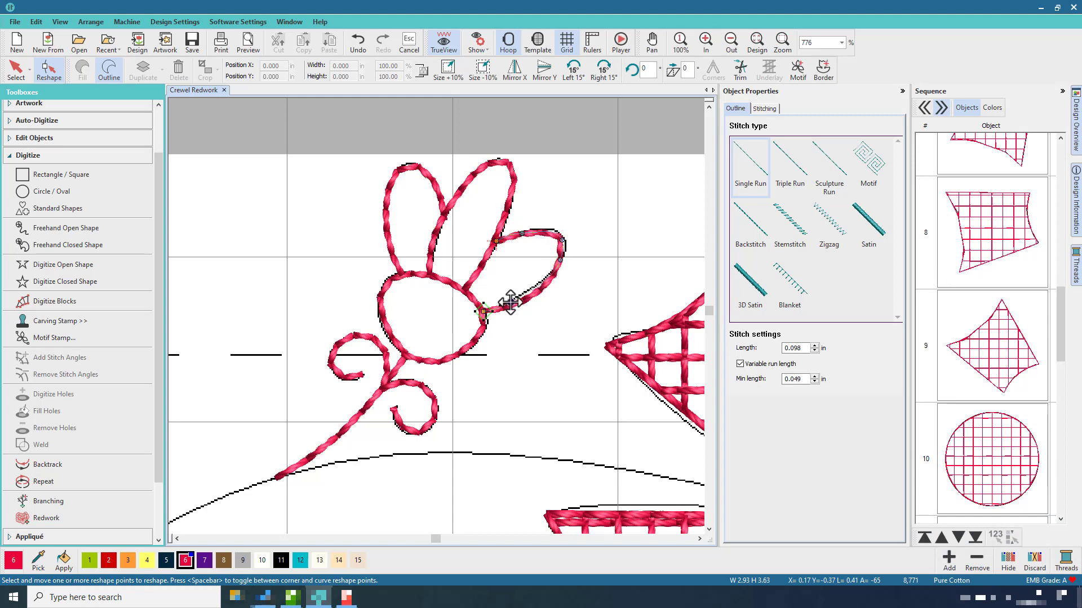
key(Escape)
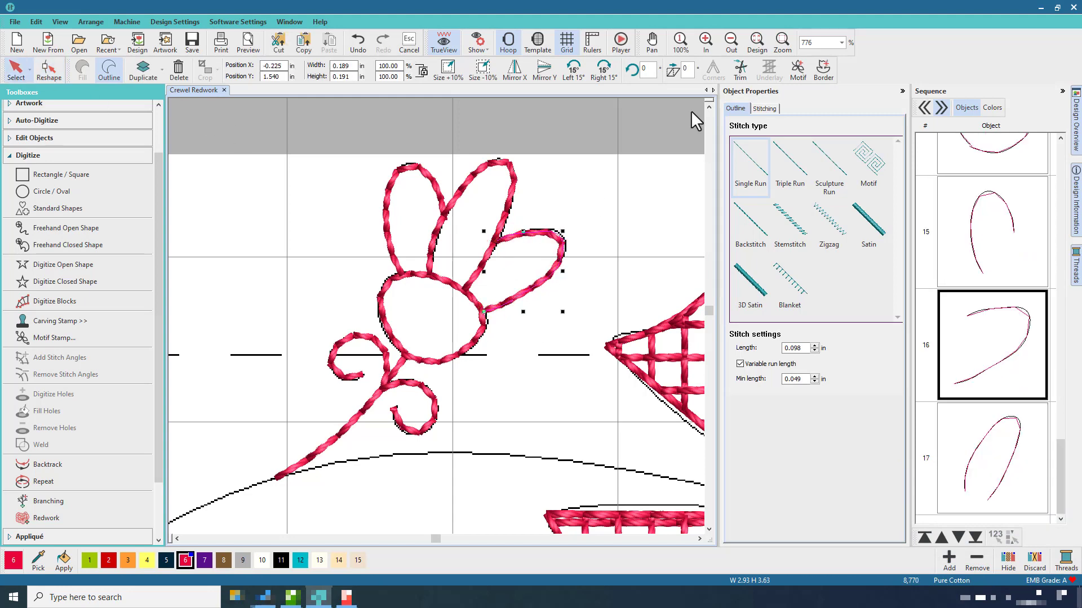
click(752, 48)
click(671, 194)
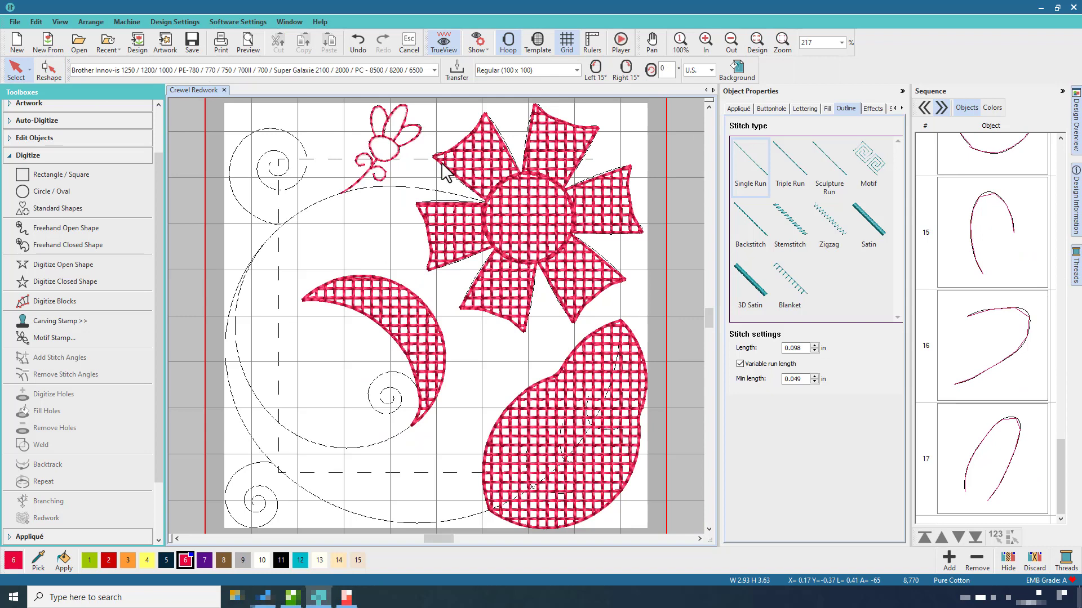
Trace the upper-left spiral from its centre out to the vine with Freehand Open Shape, about 0.67 in wide and 0.84 in high
click(782, 44)
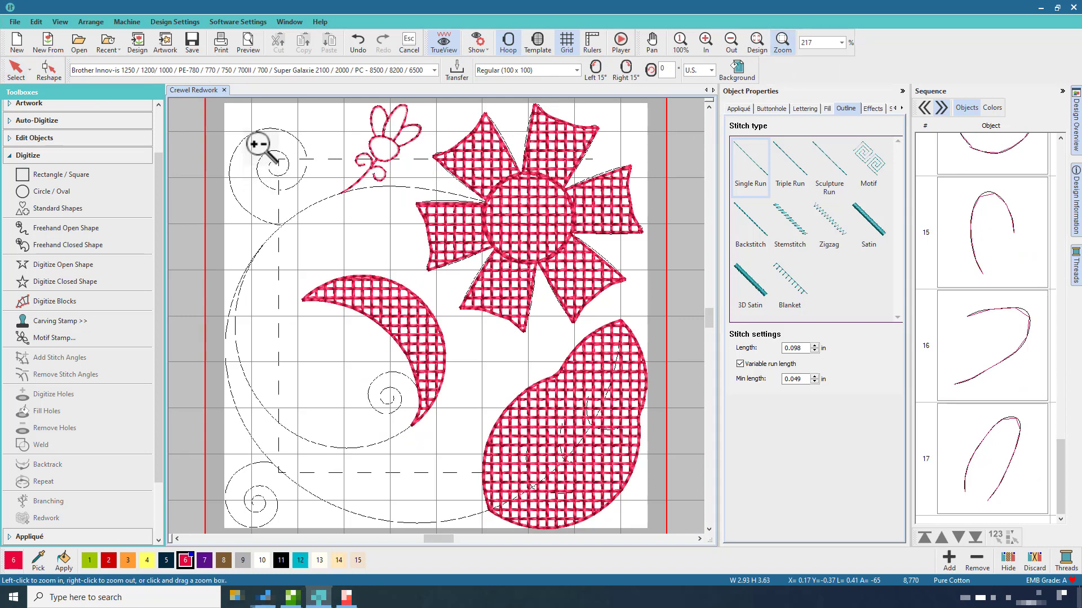
drag(218, 118, 325, 243)
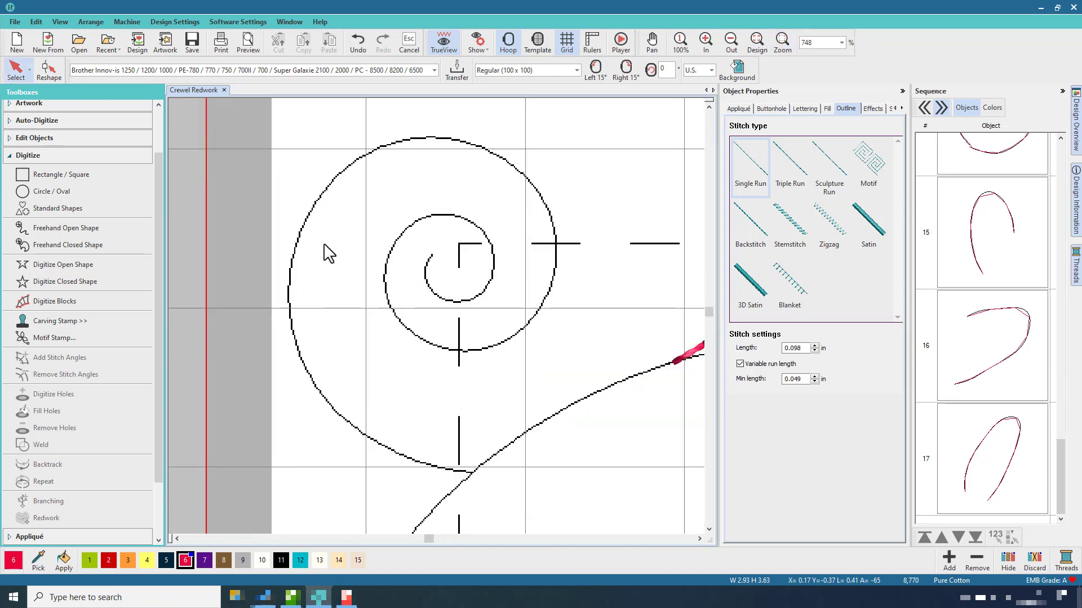
click(96, 230)
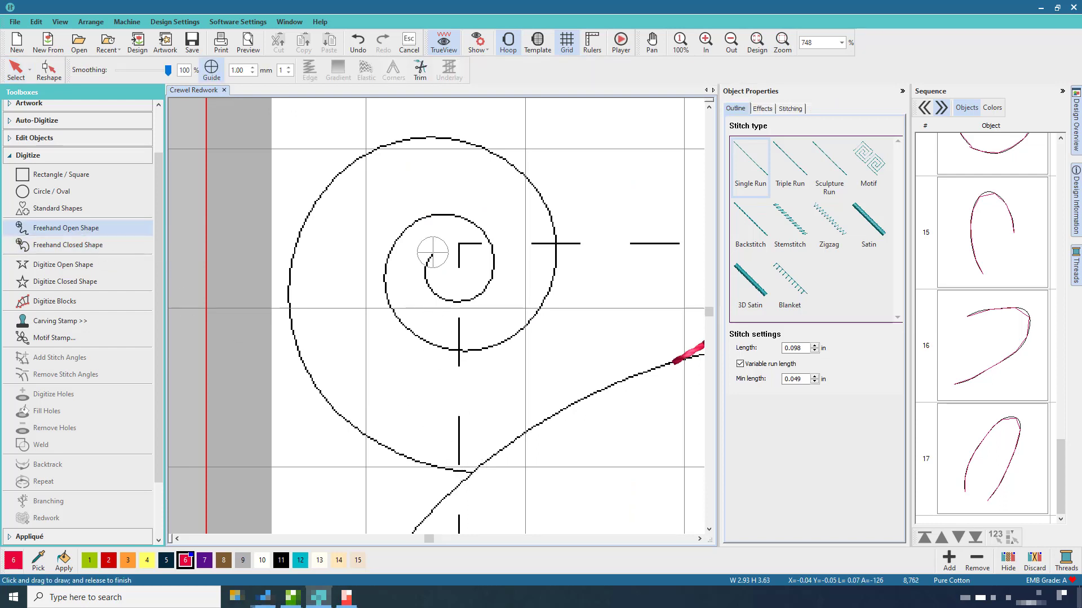
mouse_move(423, 281)
mouse_down()
mouse_move(454, 298)
mouse_move(486, 286)
mouse_move(495, 254)
mouse_move(473, 222)
mouse_move(421, 217)
mouse_move(391, 247)
mouse_move(386, 295)
mouse_move(404, 325)
mouse_move(437, 345)
mouse_move(508, 333)
mouse_move(553, 285)
mouse_move(556, 235)
mouse_move(540, 181)
mouse_move(479, 144)
mouse_move(417, 138)
mouse_move(344, 163)
mouse_move(304, 221)
mouse_move(290, 283)
mouse_move(296, 349)
mouse_move(330, 404)
mouse_move(374, 442)
mouse_move(472, 470)
mouse_up()
Adjust the upper-left spiral's reshape points so its inner and outer coils follow the artwork, and leave reshaping
key(h)
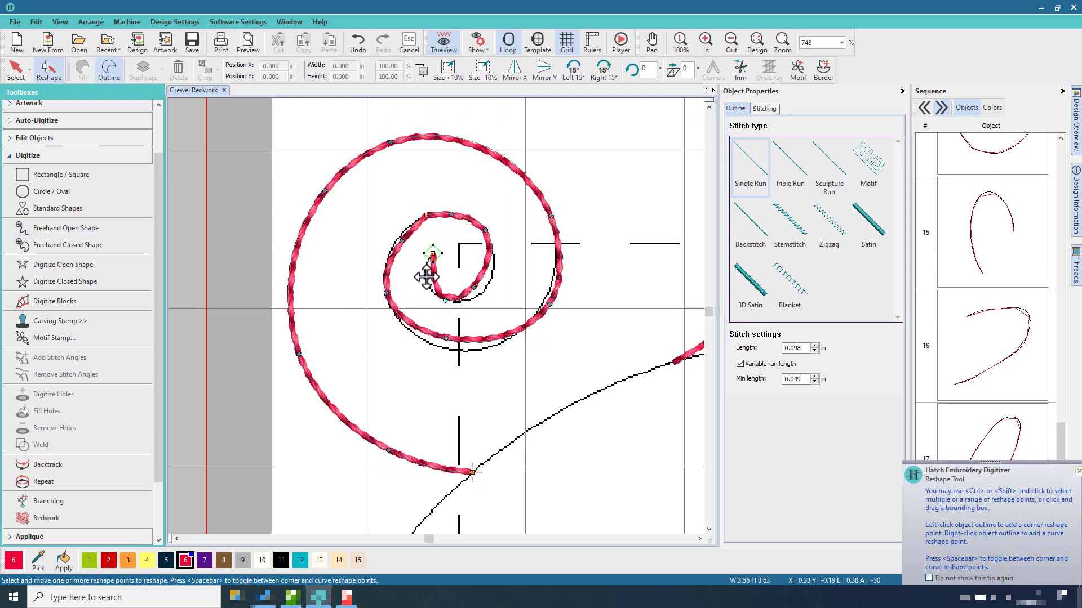
click(397, 240)
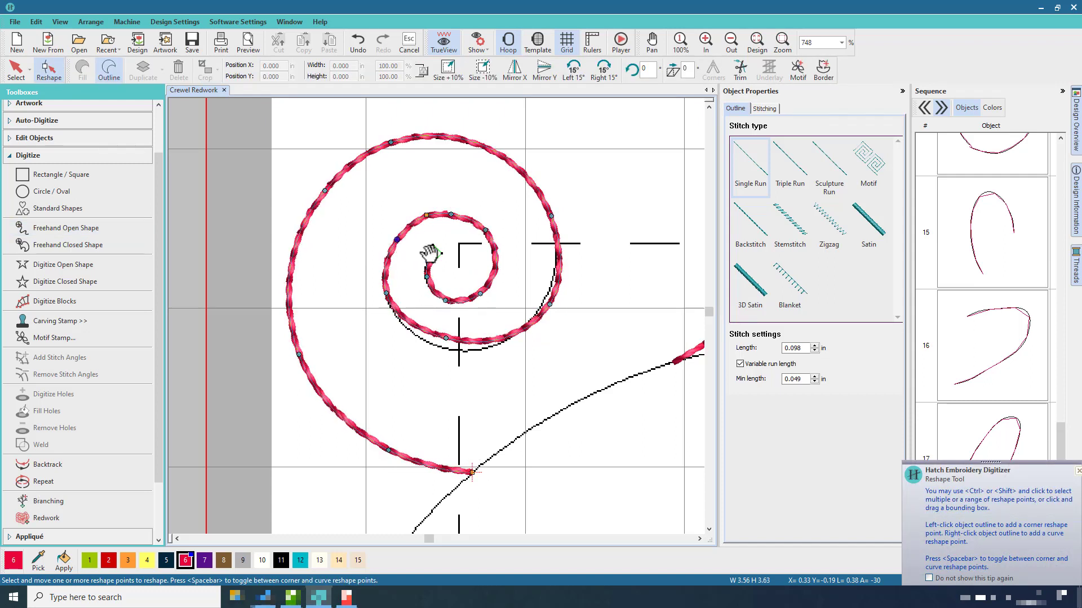
key(Delete)
drag(446, 340, 445, 346)
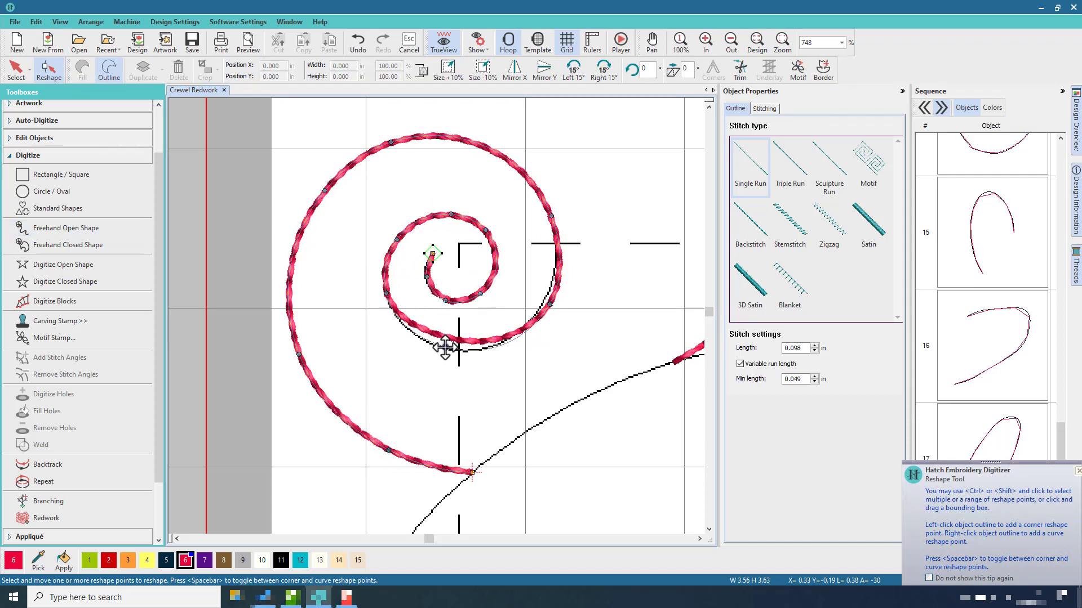
drag(549, 304, 547, 297)
key(Escape)
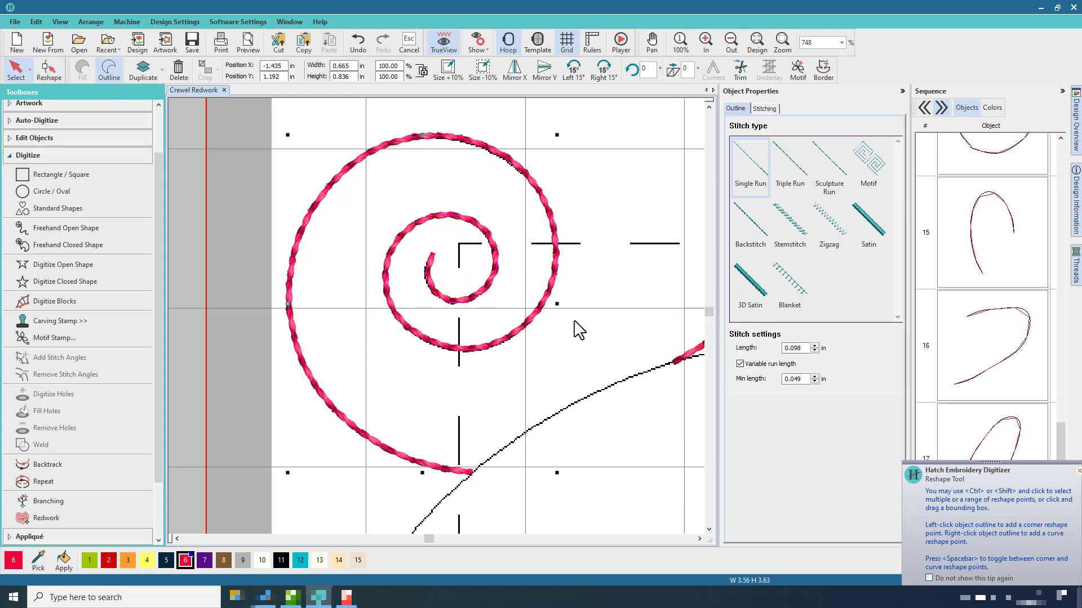
Trace the spiral beside the crescent from its centre out to the crescent's inner edge with Freehand Open Shape
click(757, 43)
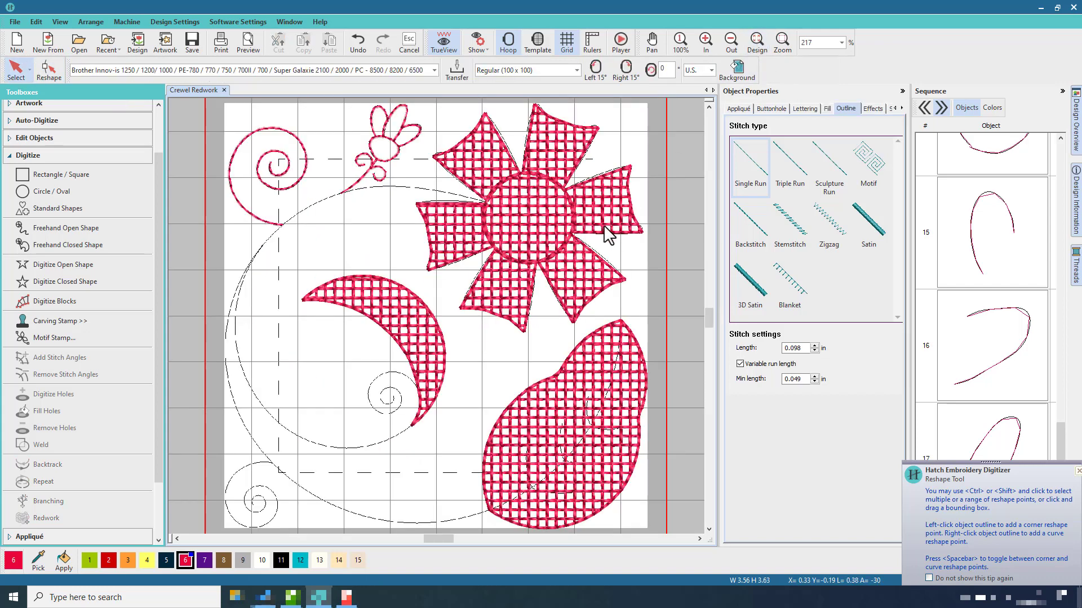
click(781, 44)
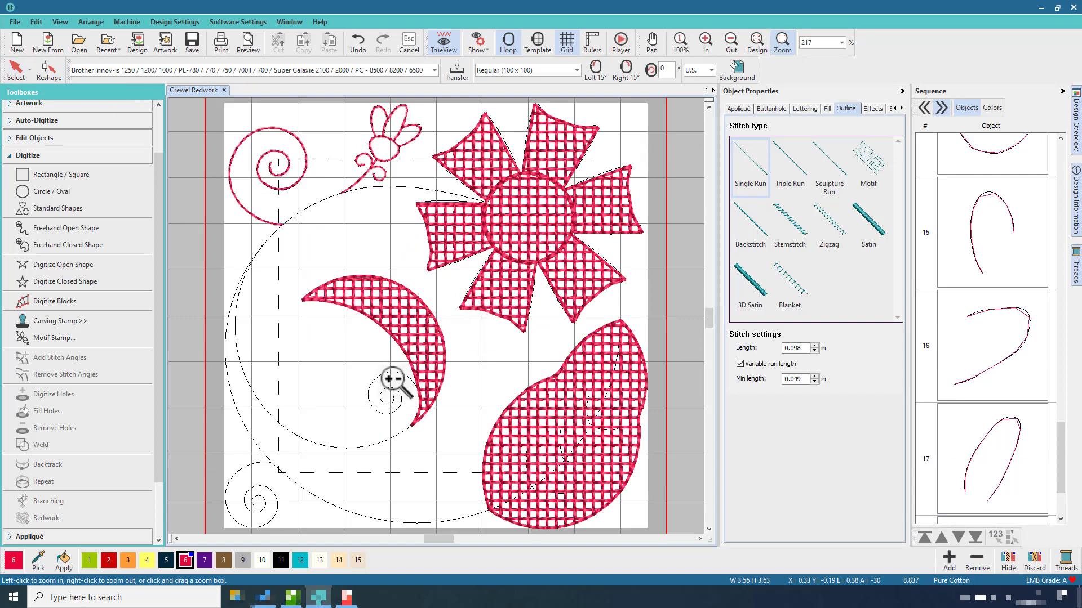
drag(357, 367, 428, 438)
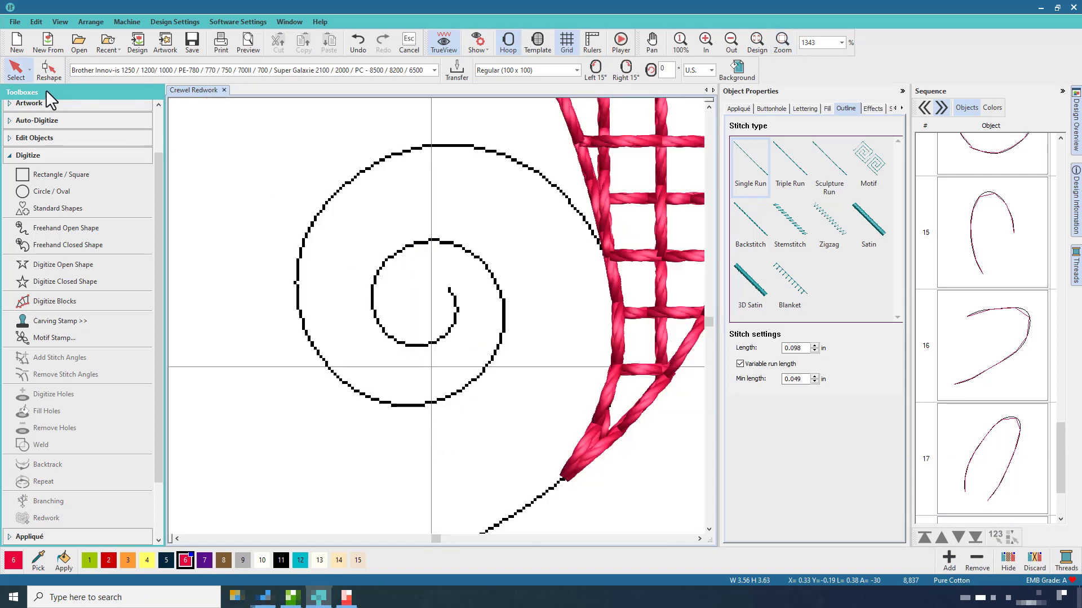
click(69, 231)
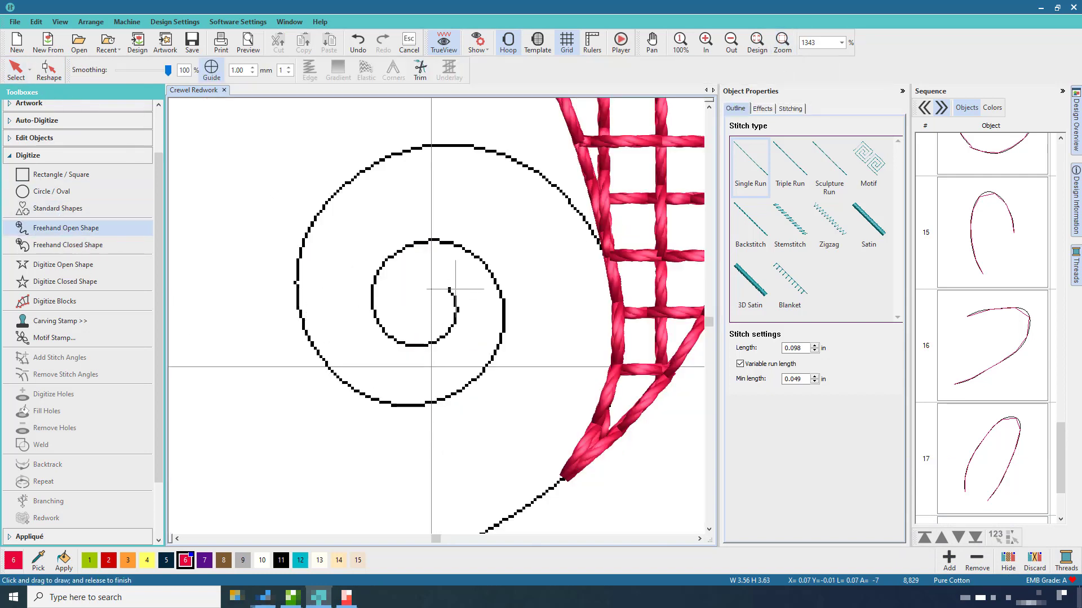
mouse_move(449, 289)
mouse_down()
mouse_move(446, 334)
mouse_move(398, 340)
mouse_move(370, 290)
mouse_move(411, 243)
mouse_move(483, 273)
mouse_move(497, 314)
mouse_move(479, 383)
mouse_move(406, 394)
mouse_move(327, 367)
mouse_move(303, 247)
mouse_move(369, 171)
mouse_move(466, 140)
mouse_move(551, 176)
mouse_move(613, 281)
mouse_up()
Adjust the reshape points of the spiral beside the crescent so its inner and outer coils follow the artwork, and leave reshaping
click(48, 71)
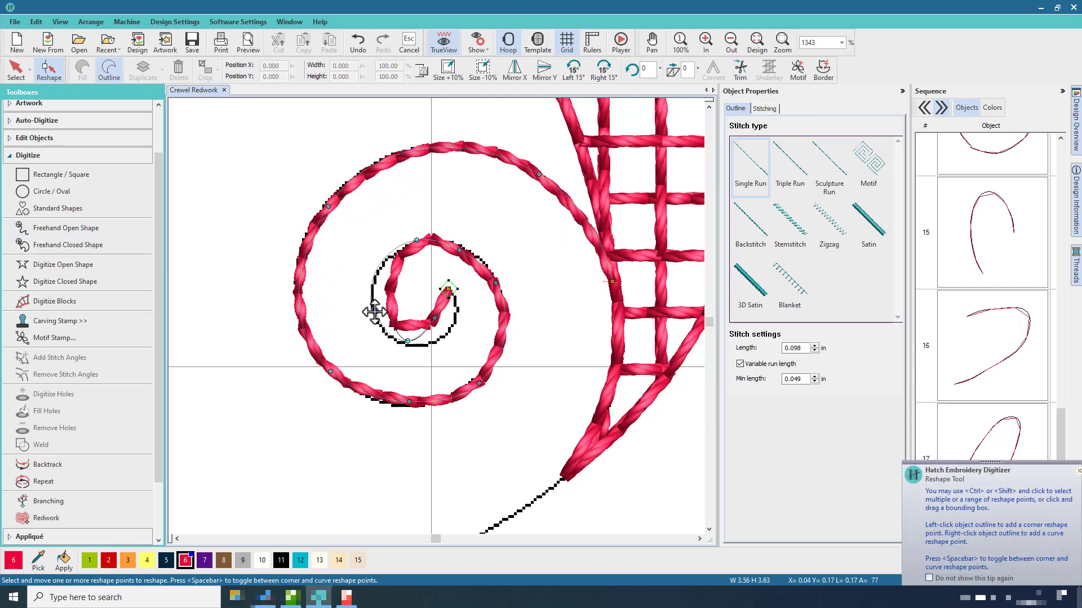
drag(407, 341, 373, 311)
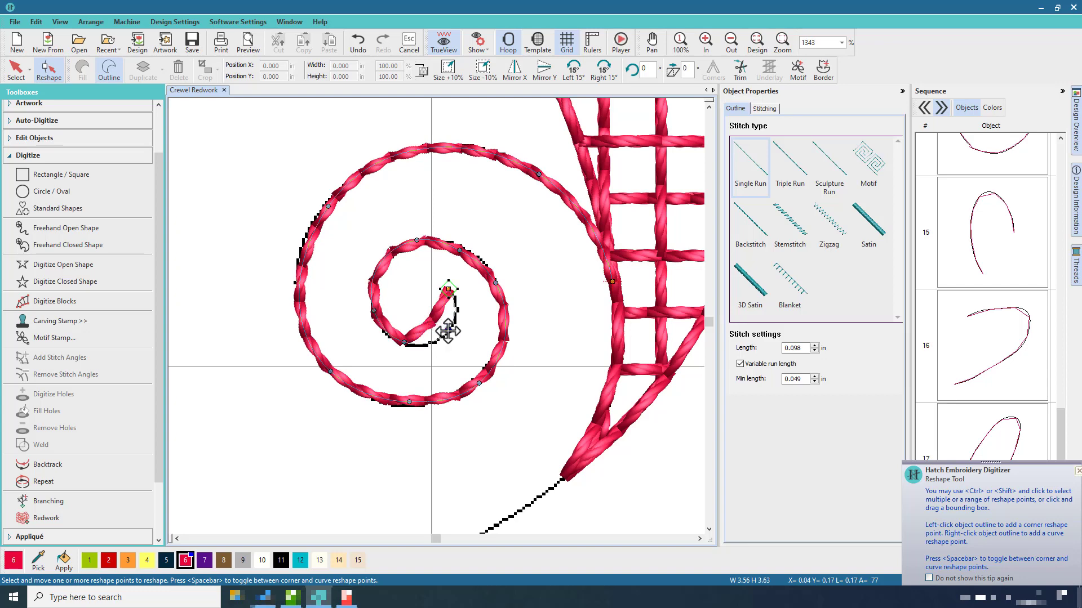
drag(448, 332, 448, 330)
drag(461, 248, 461, 248)
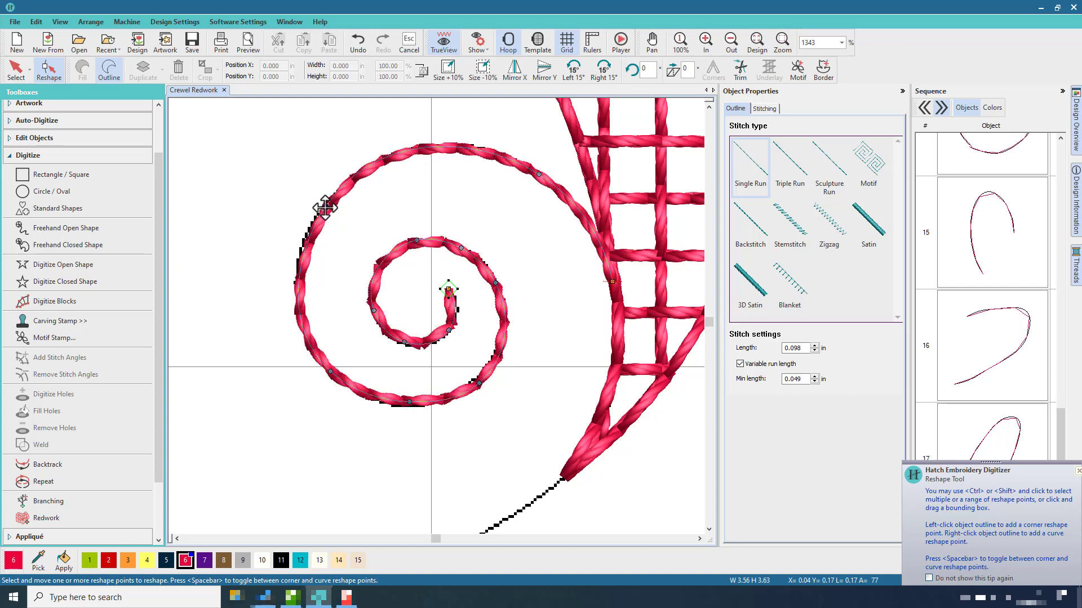
drag(325, 208, 325, 206)
drag(409, 402, 409, 404)
key(Escape)
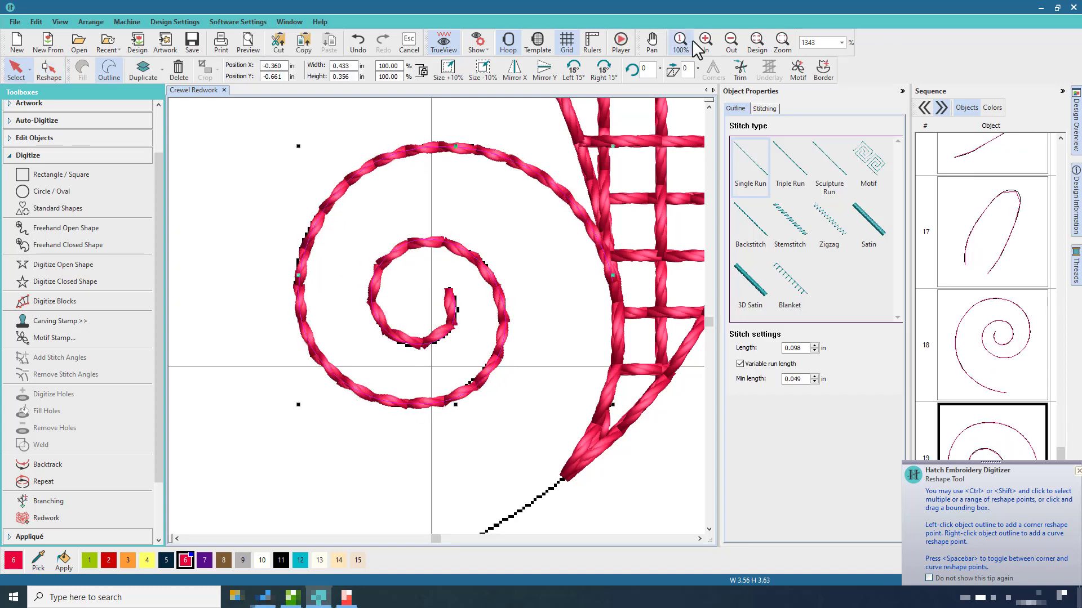
Trace the lower-left spiral from its centre out to the vine with Freehand Open Shape, about 0.45 in wide and 0.56 in high
click(757, 42)
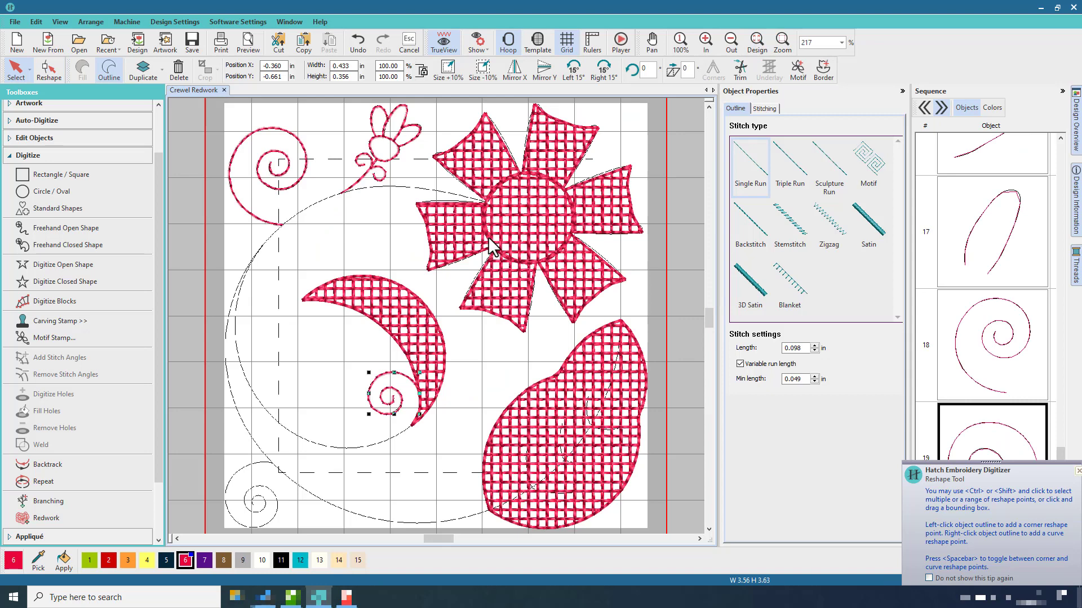
click(782, 42)
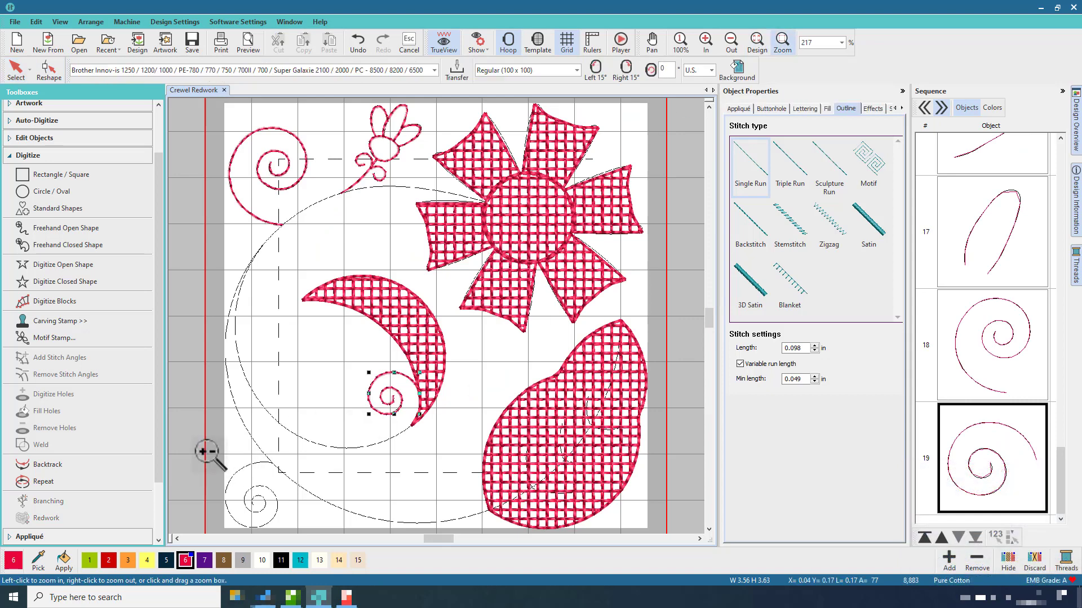
drag(207, 452, 377, 448)
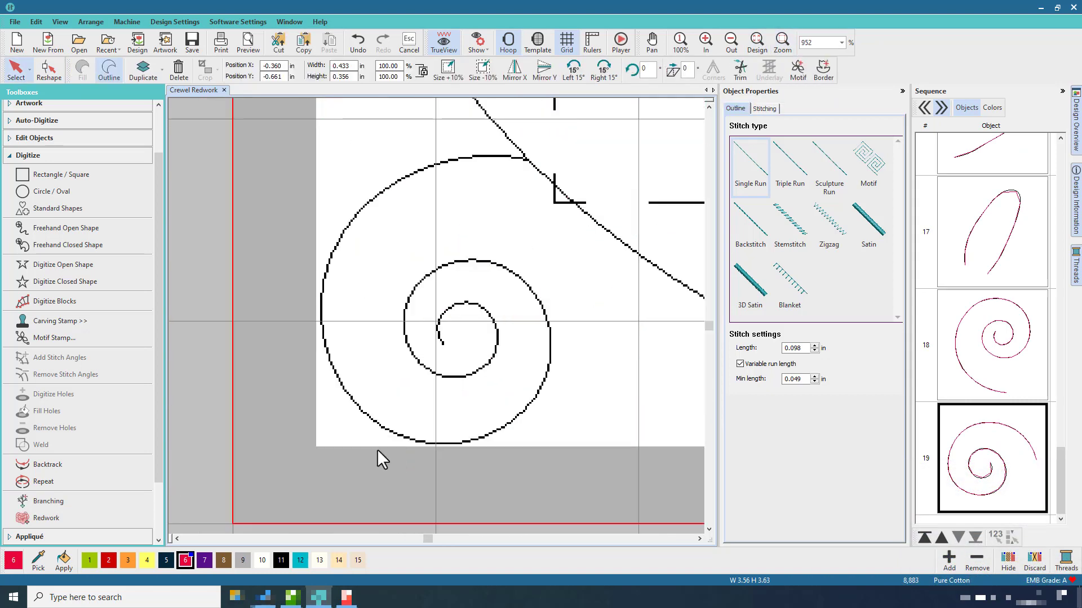
click(66, 228)
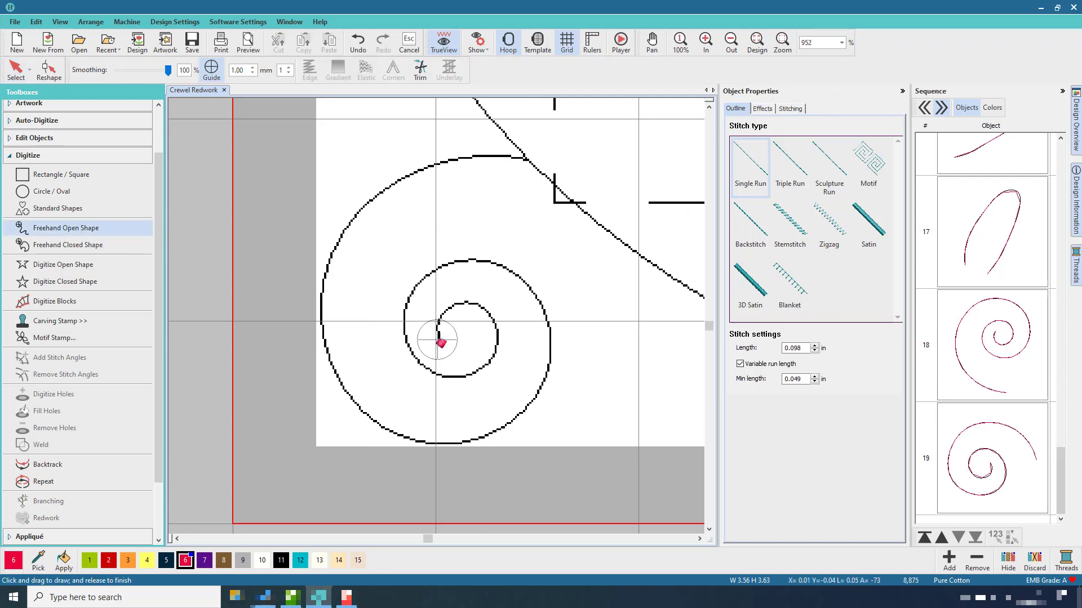
mouse_move(433, 324)
mouse_down()
mouse_move(444, 307)
mouse_move(479, 303)
mouse_move(497, 338)
mouse_move(471, 374)
mouse_move(415, 367)
mouse_move(399, 299)
mouse_move(444, 261)
mouse_move(520, 274)
mouse_move(546, 330)
mouse_move(542, 383)
mouse_move(500, 427)
mouse_move(430, 440)
mouse_move(353, 400)
mouse_move(321, 314)
mouse_move(345, 234)
mouse_move(409, 175)
mouse_move(528, 158)
mouse_up()
Reshape the lower-left spiral so its innermost coil follows the artwork, and deselect it
key(h)
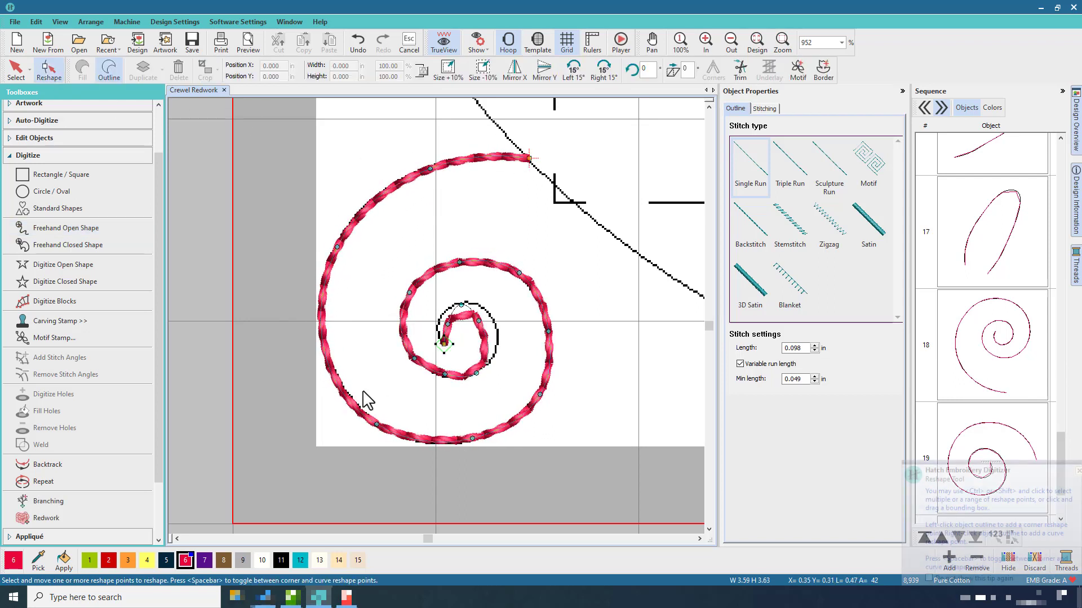
drag(443, 322, 486, 312)
click(16, 69)
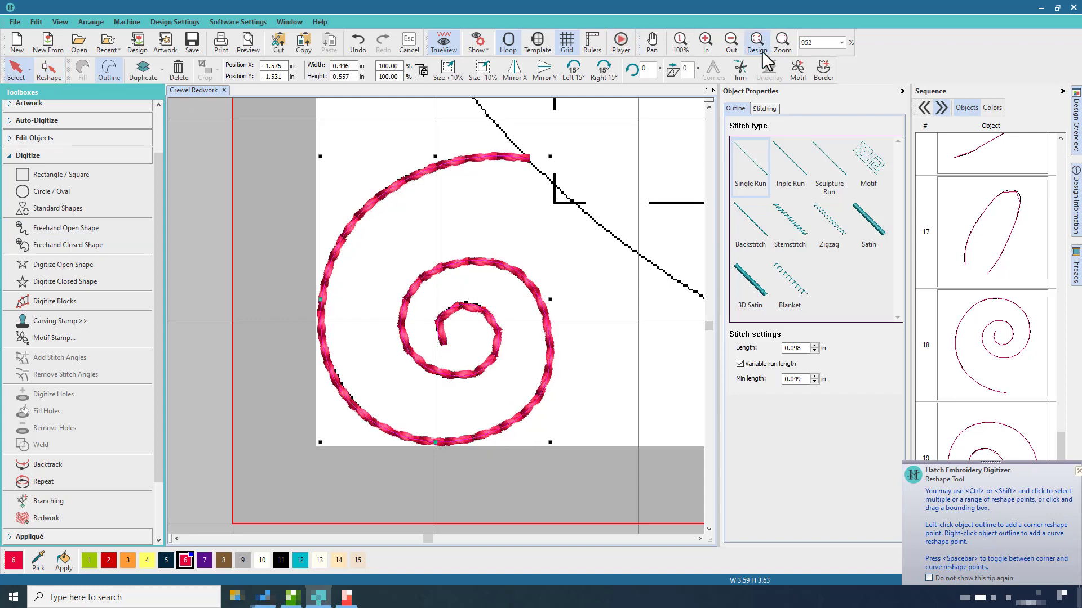
click(758, 45)
key(Escape)
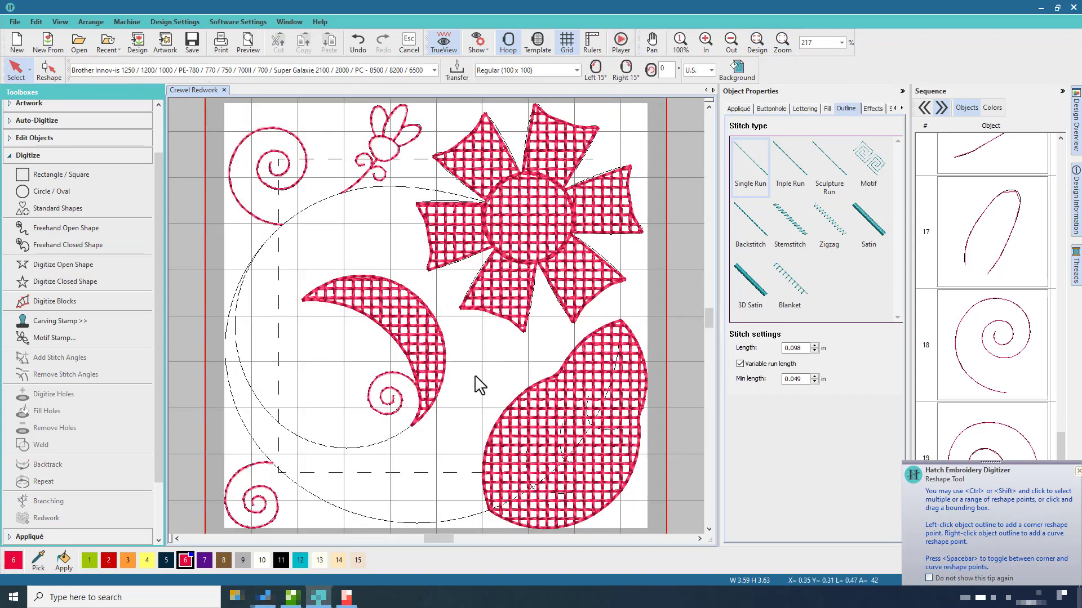
Trace the main vine with Digitize Open Shape from the flower centre around the design's left side and up the leaf's midrib, about 3.36 by 2.89 in
click(779, 46)
drag(338, 158, 511, 231)
click(841, 43)
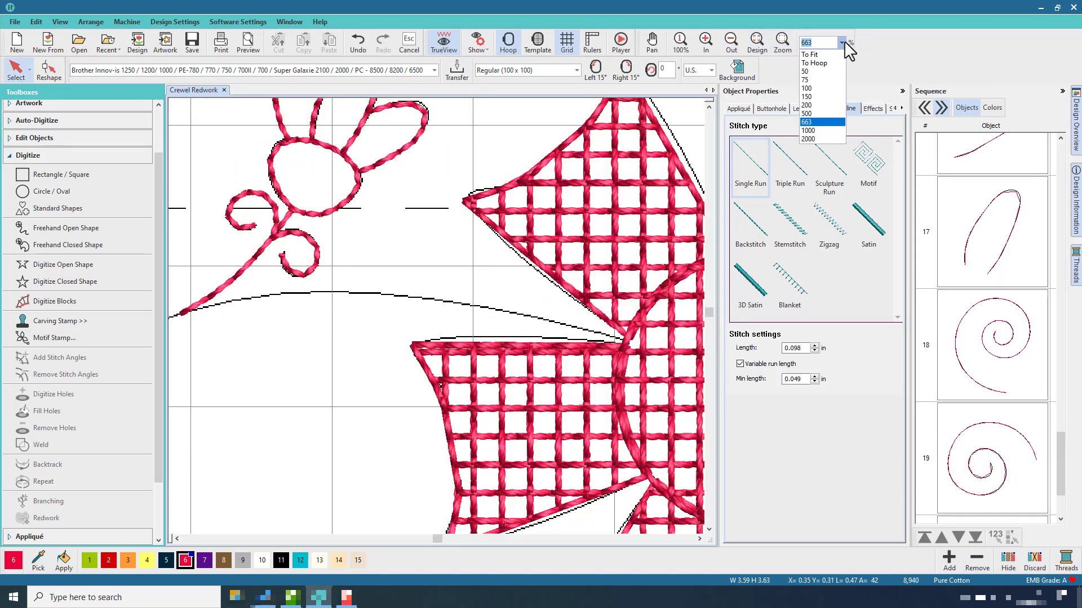
click(828, 119)
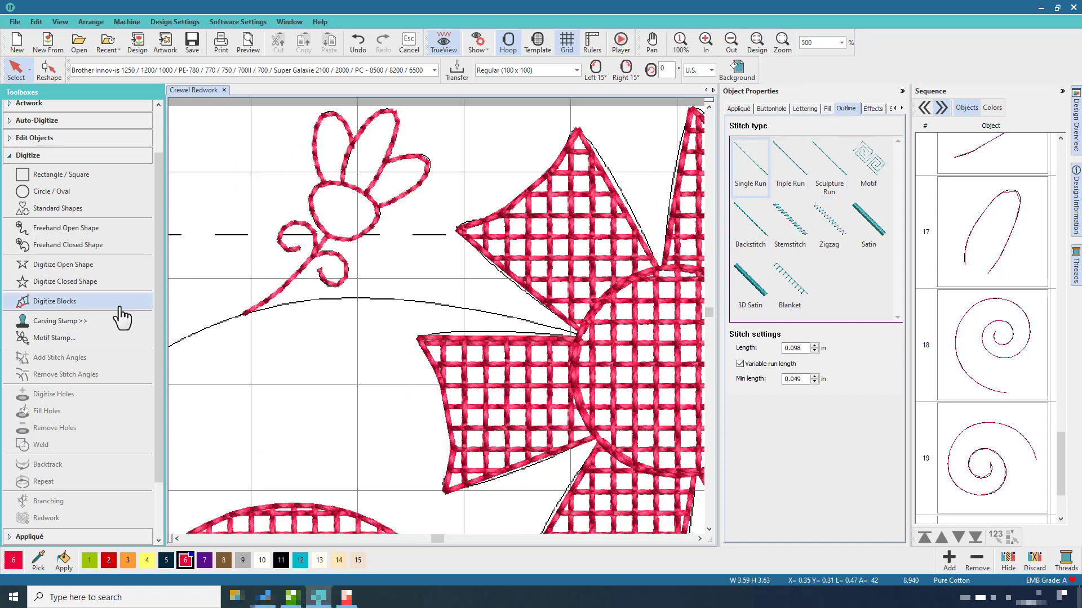
click(59, 264)
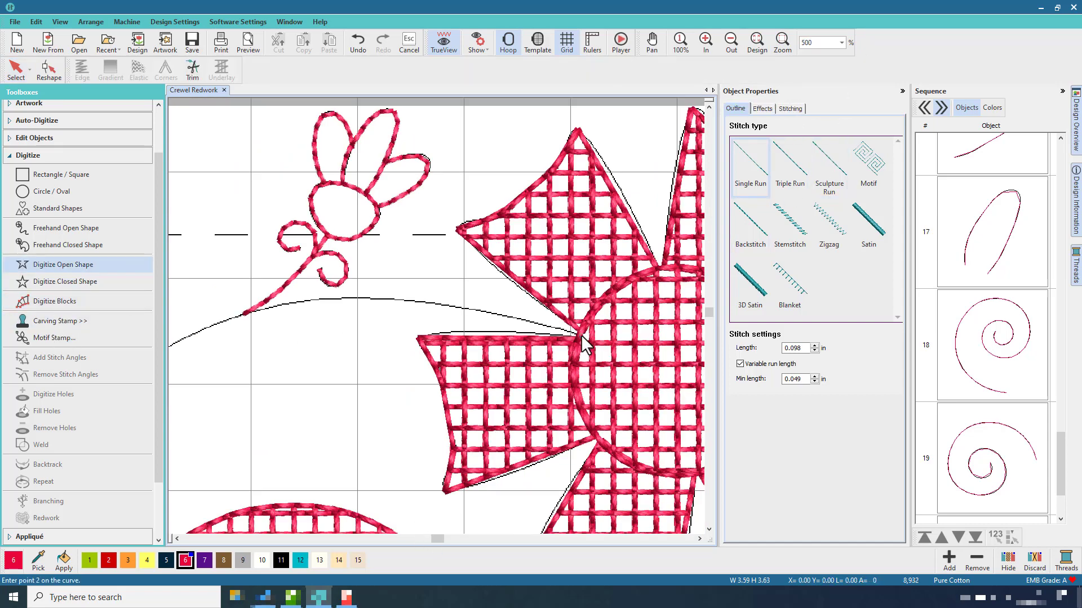
click(244, 313)
click(230, 381)
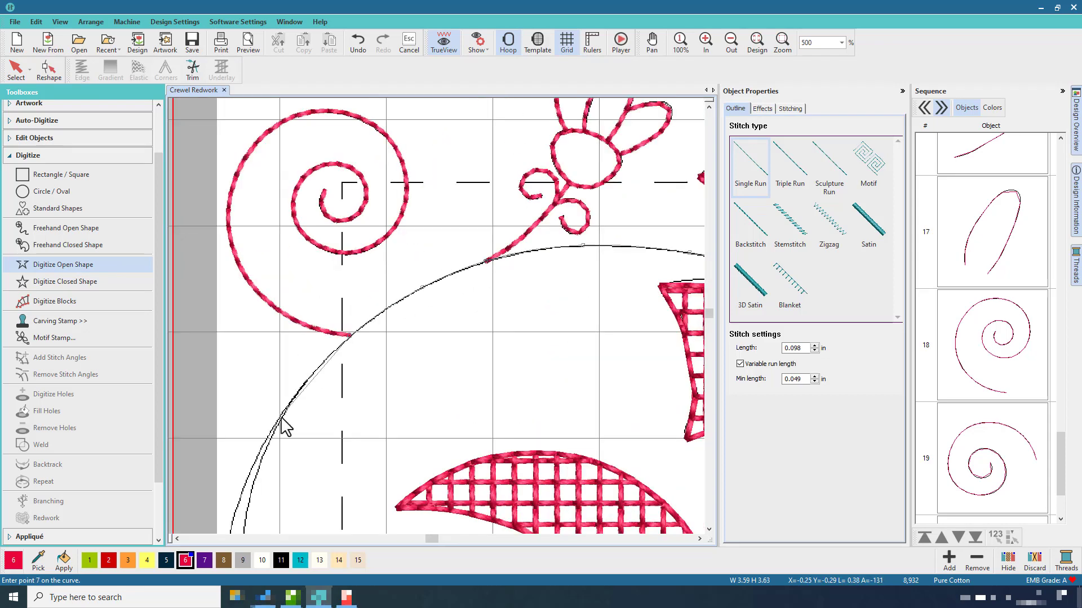
click(369, 417)
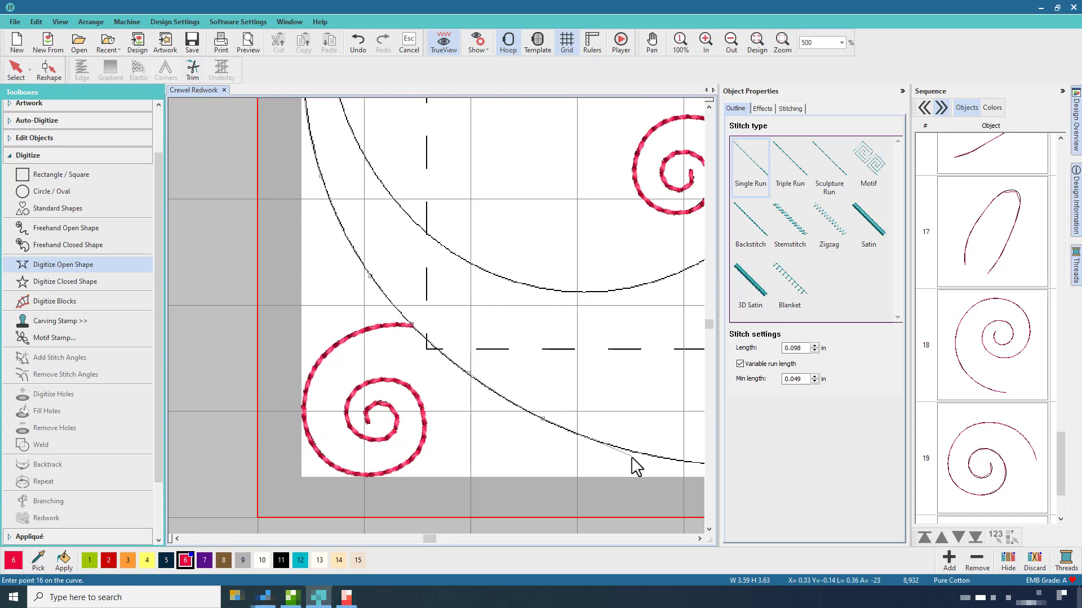
click(632, 458)
click(479, 357)
click(537, 356)
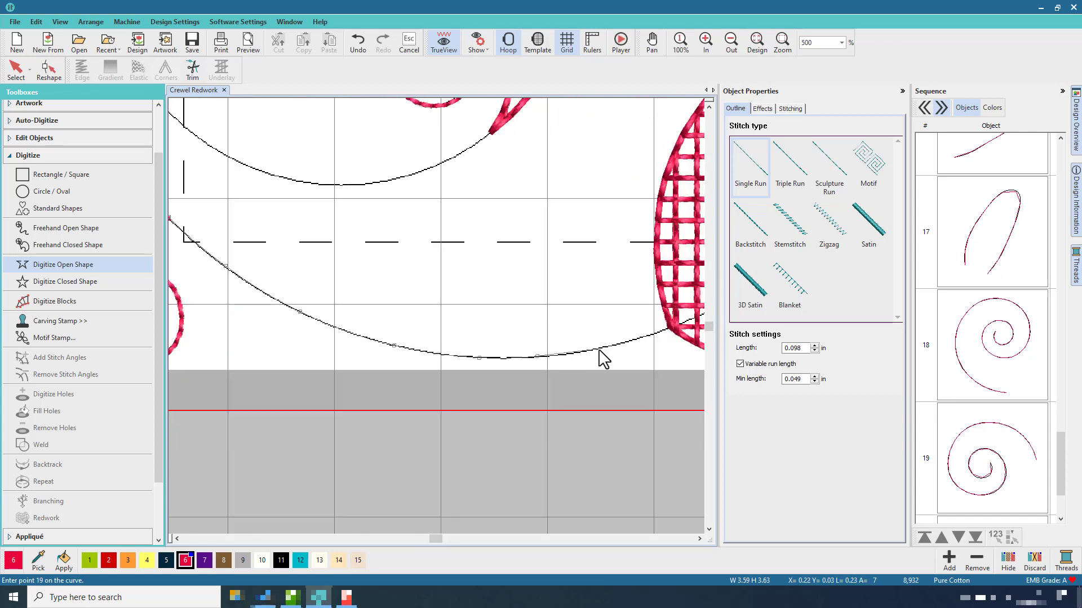
click(599, 350)
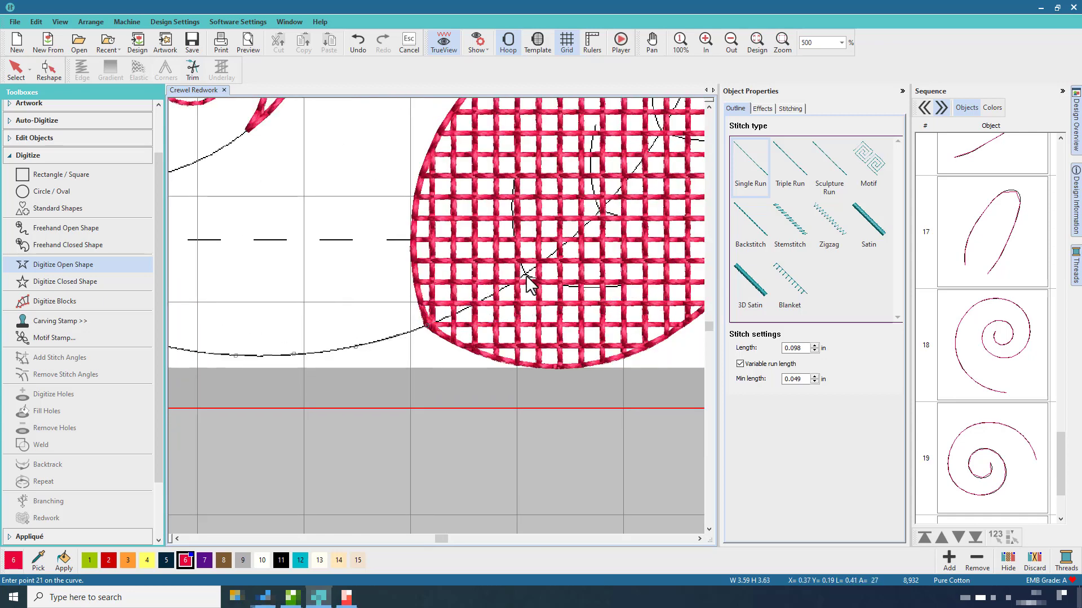
click(600, 211)
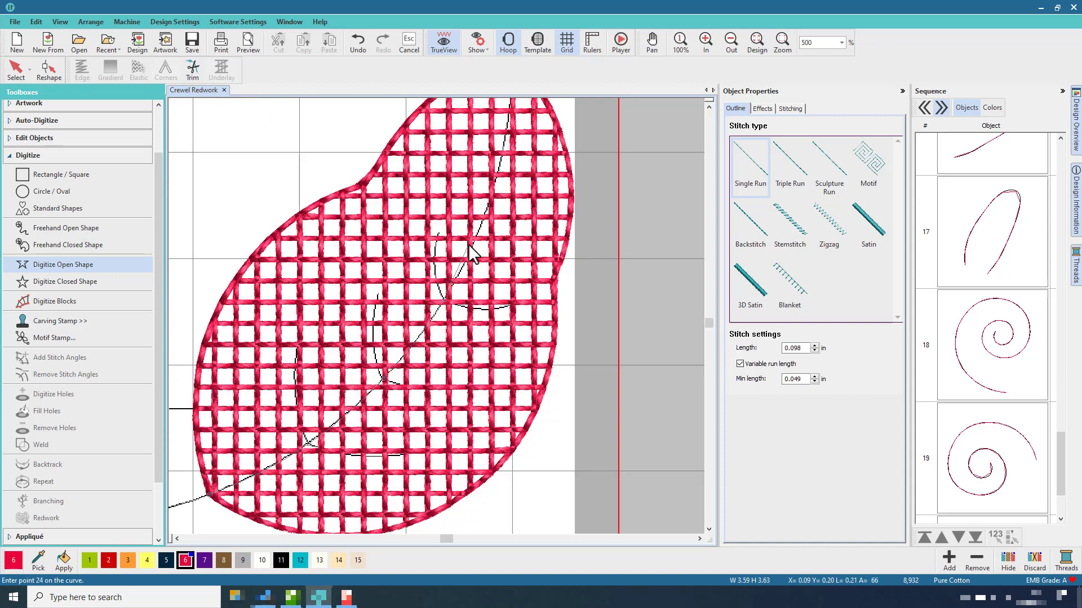
click(510, 132)
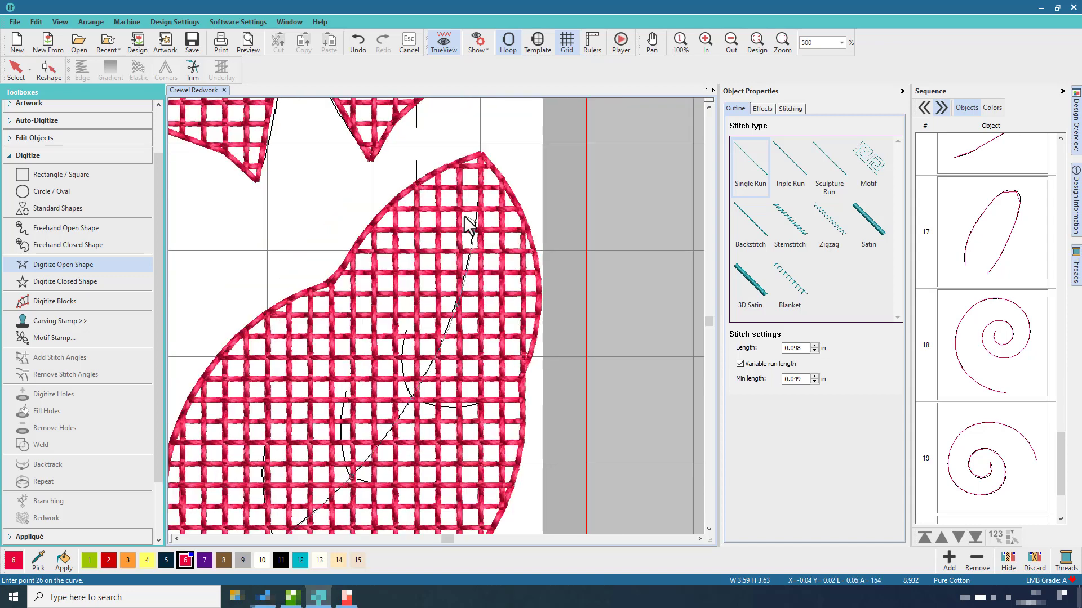
key(Return)
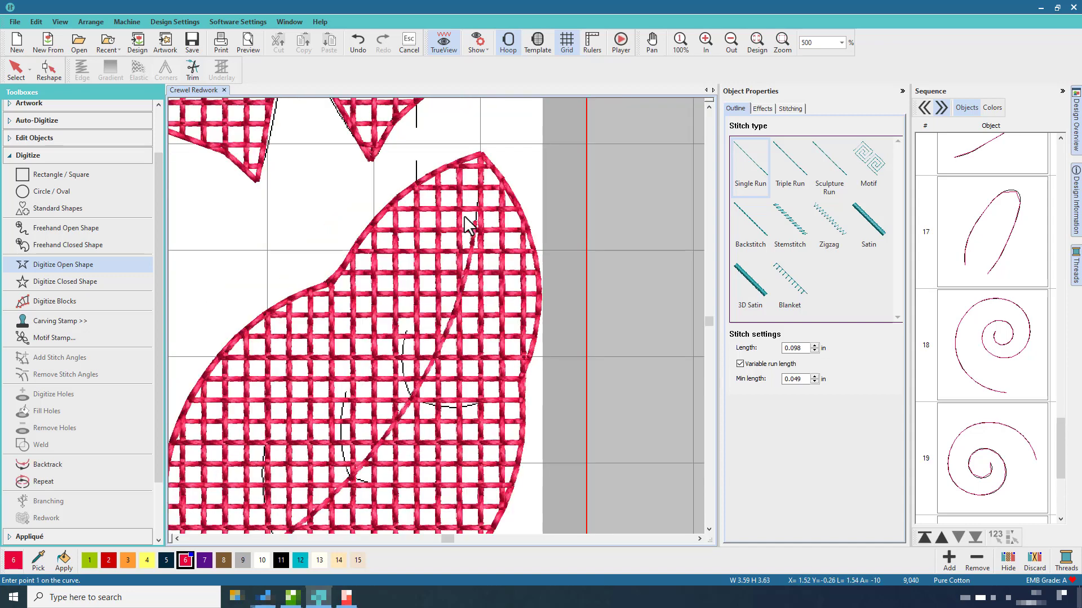
click(756, 42)
click(16, 70)
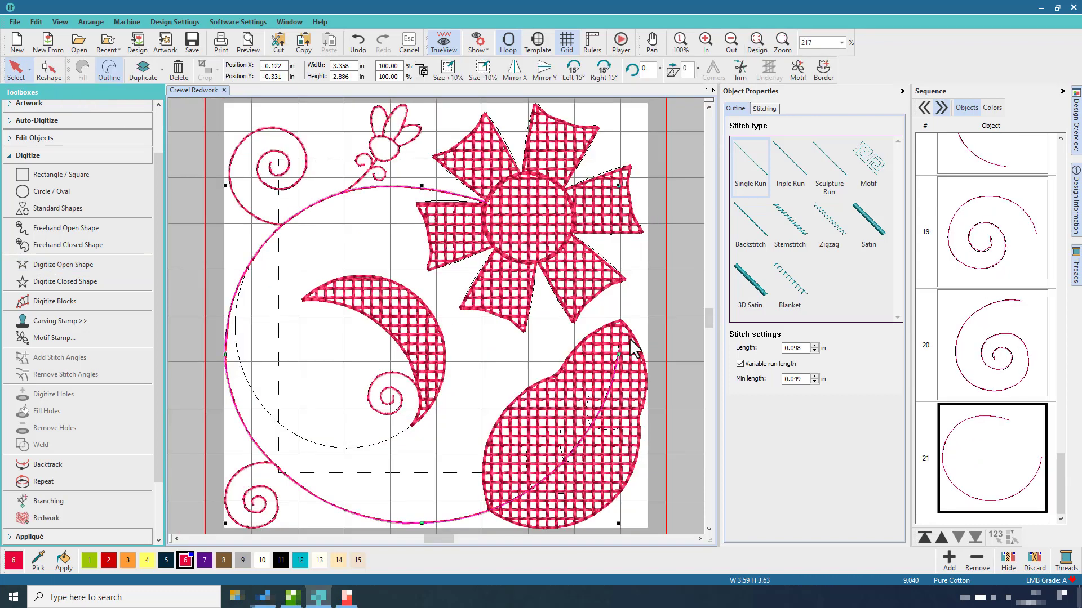
click(679, 314)
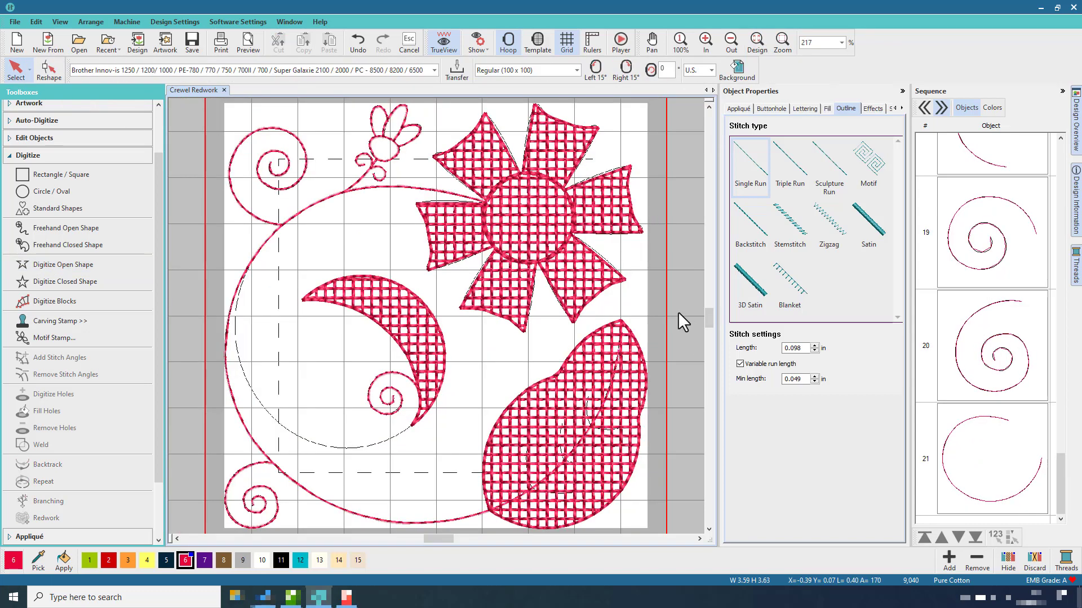
Trace the inner vine with Digitize Open Shape from where it leaves the main vine down and around to the crescent's lower tip
click(782, 42)
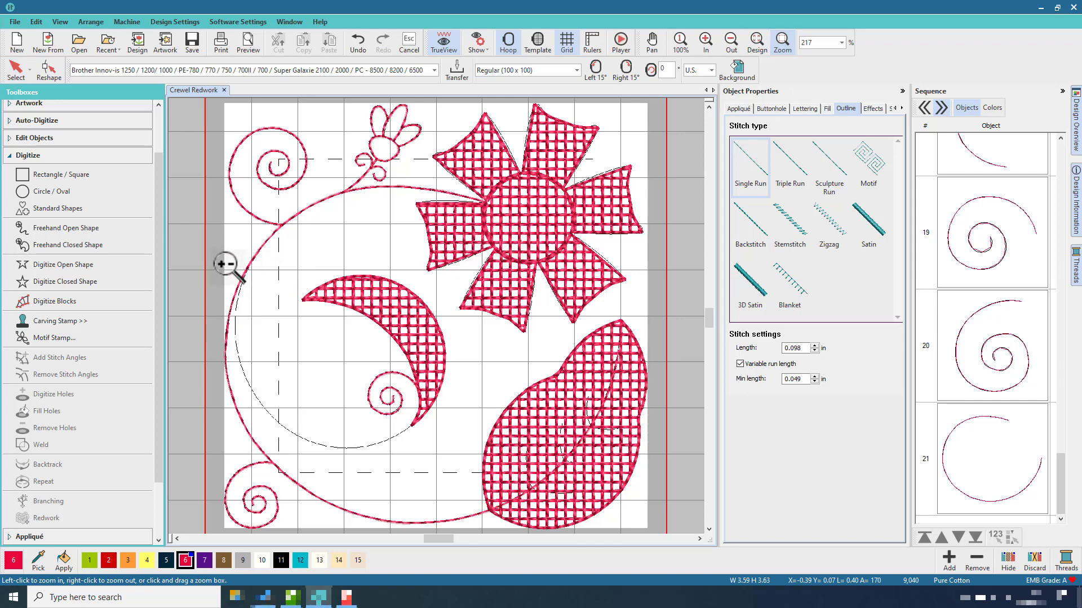
drag(225, 264, 428, 468)
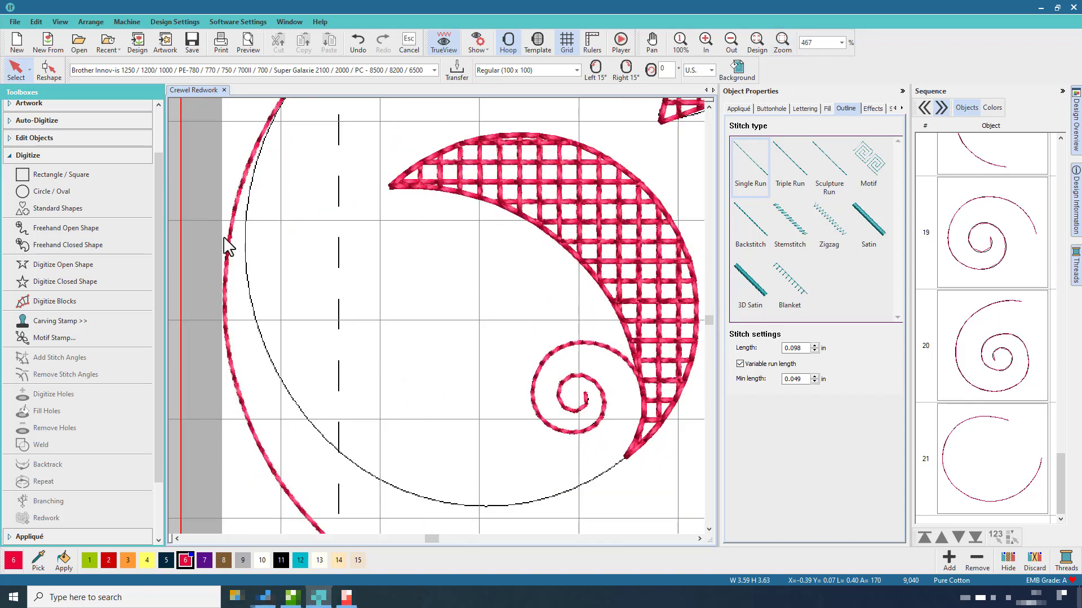
click(709, 107)
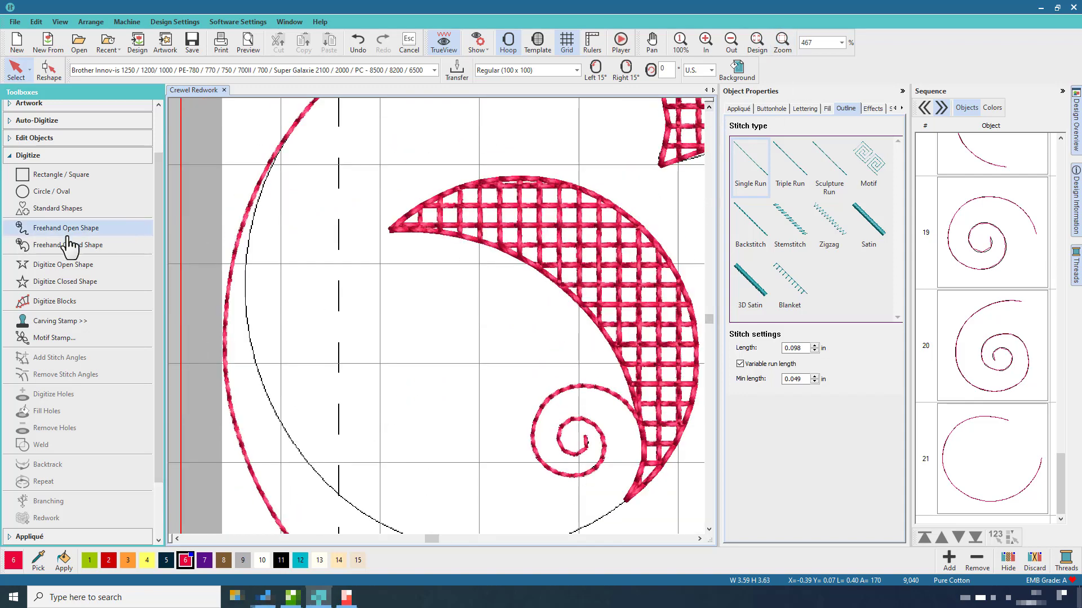
click(66, 265)
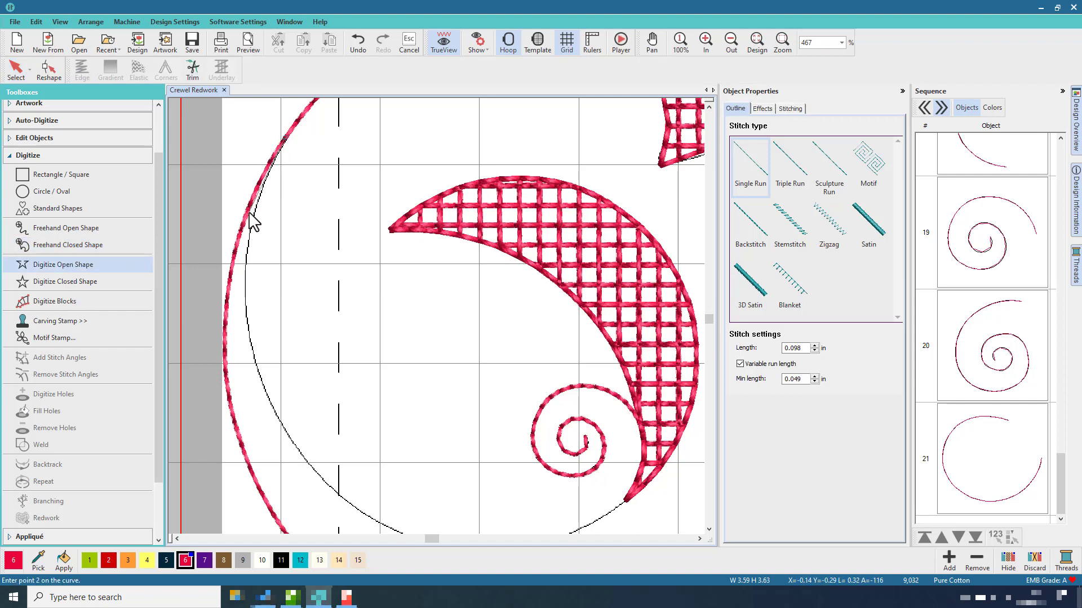
click(254, 362)
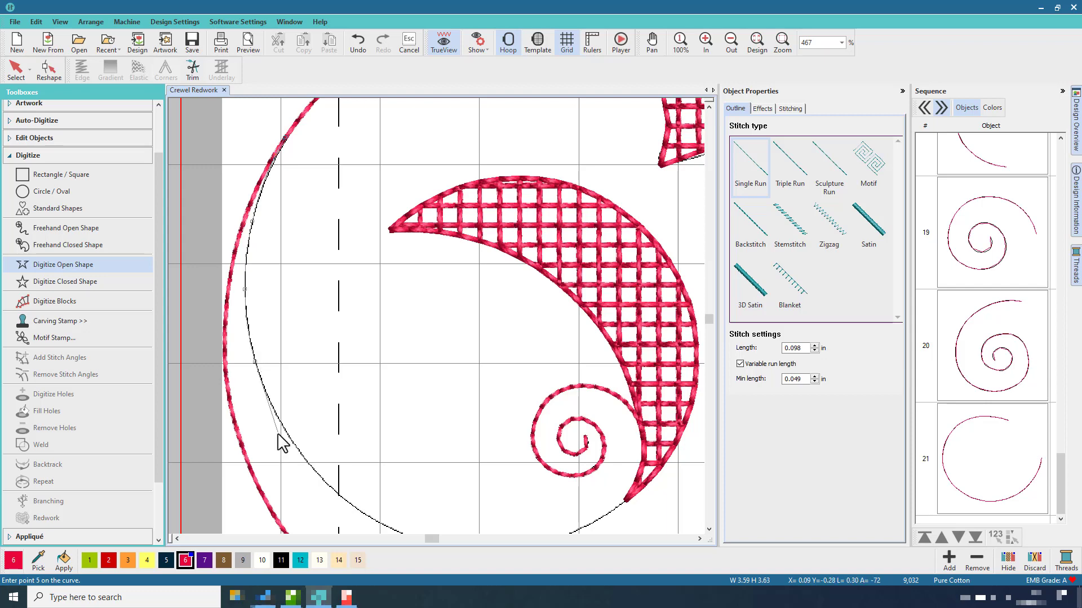
click(288, 436)
click(329, 486)
click(446, 437)
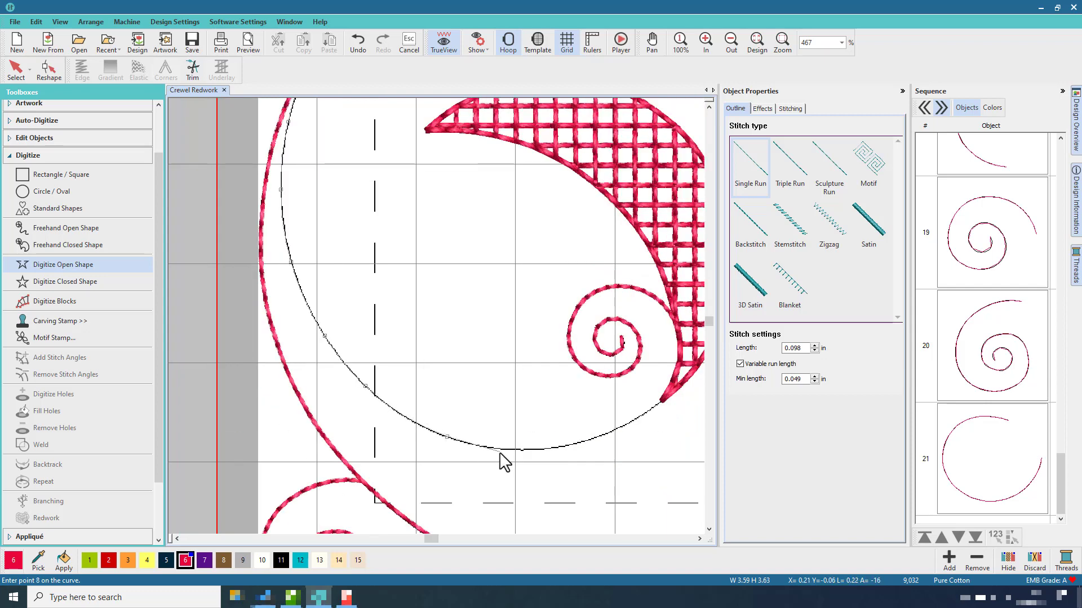
click(509, 450)
click(546, 449)
click(590, 441)
click(622, 427)
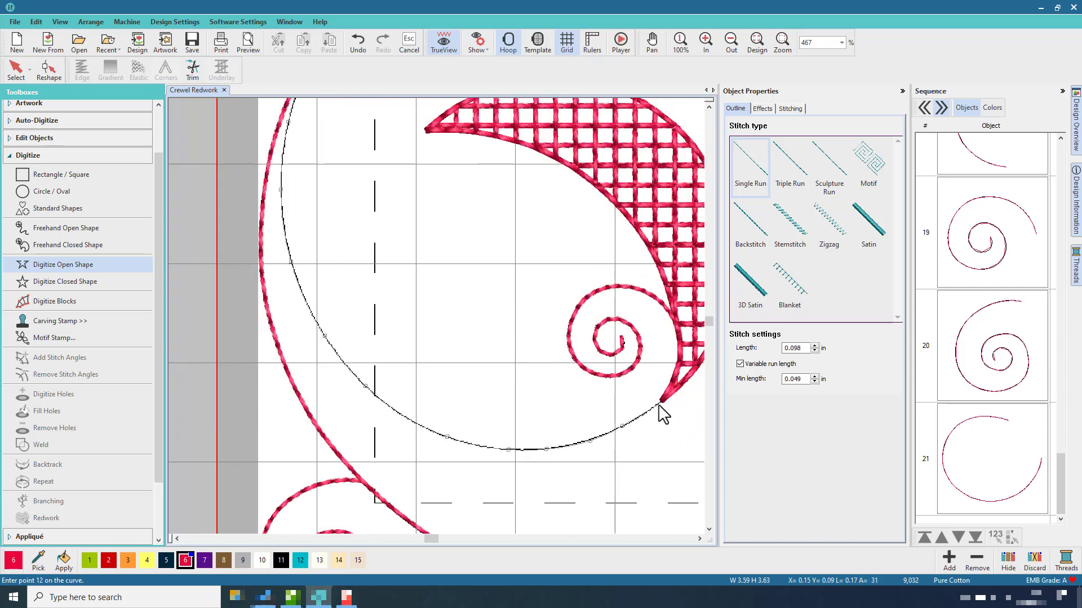
click(662, 403)
key(Return)
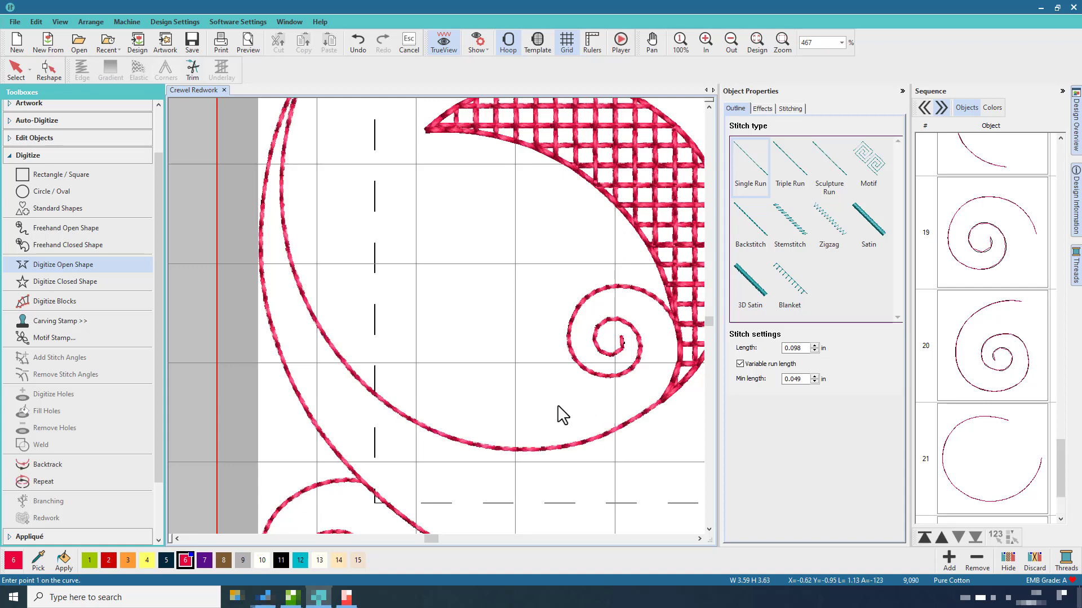
Hide the large leaf's motif-filled object to expose the vein artwork beneath it
click(756, 43)
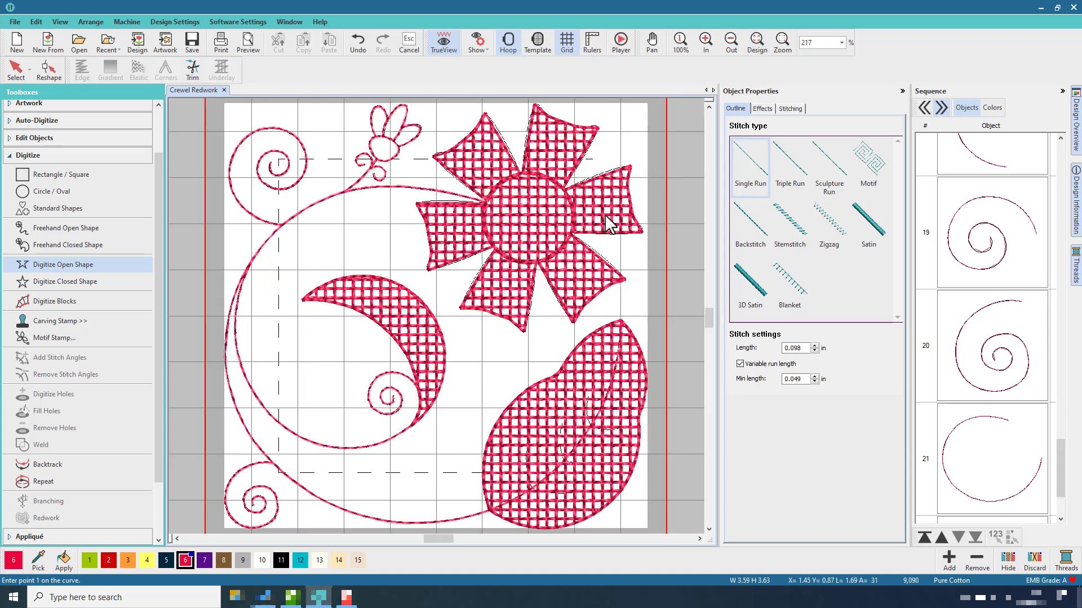
click(777, 45)
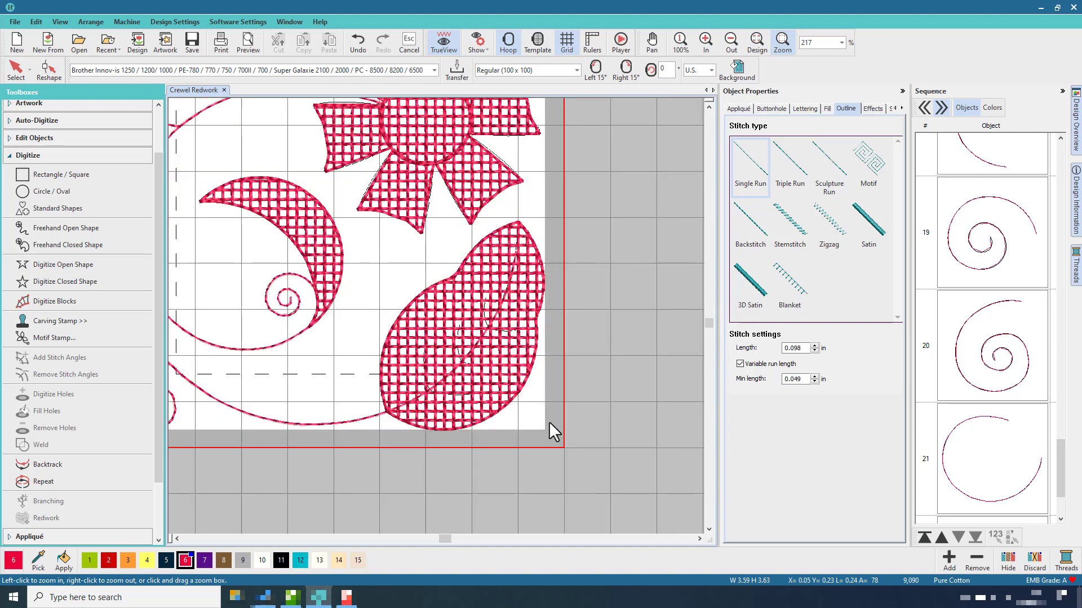
click(549, 421)
drag(1063, 471, 1067, 172)
click(984, 296)
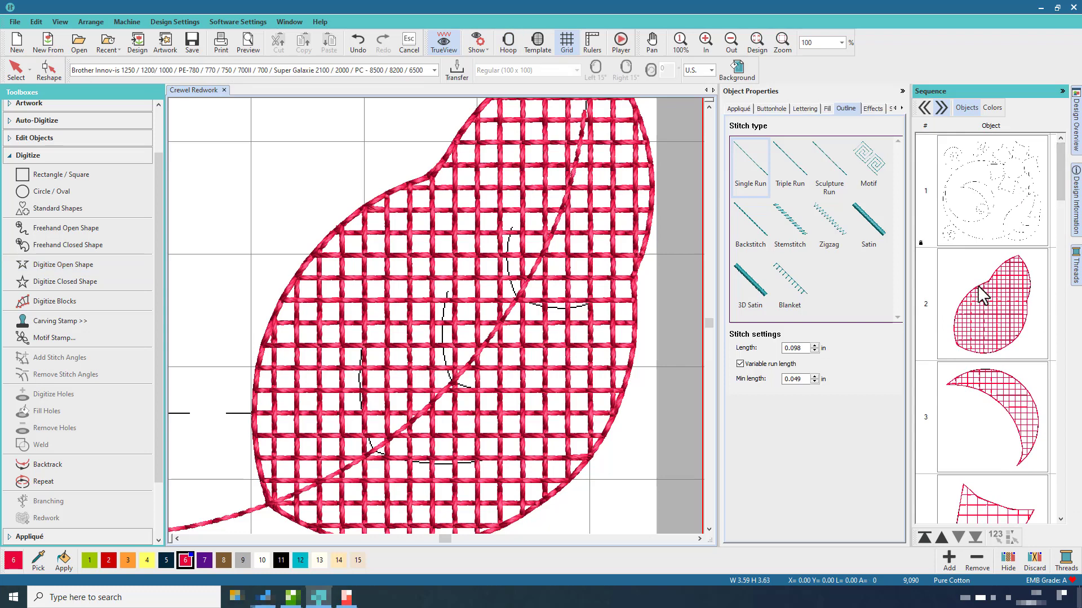
right_click(981, 288)
click(1007, 462)
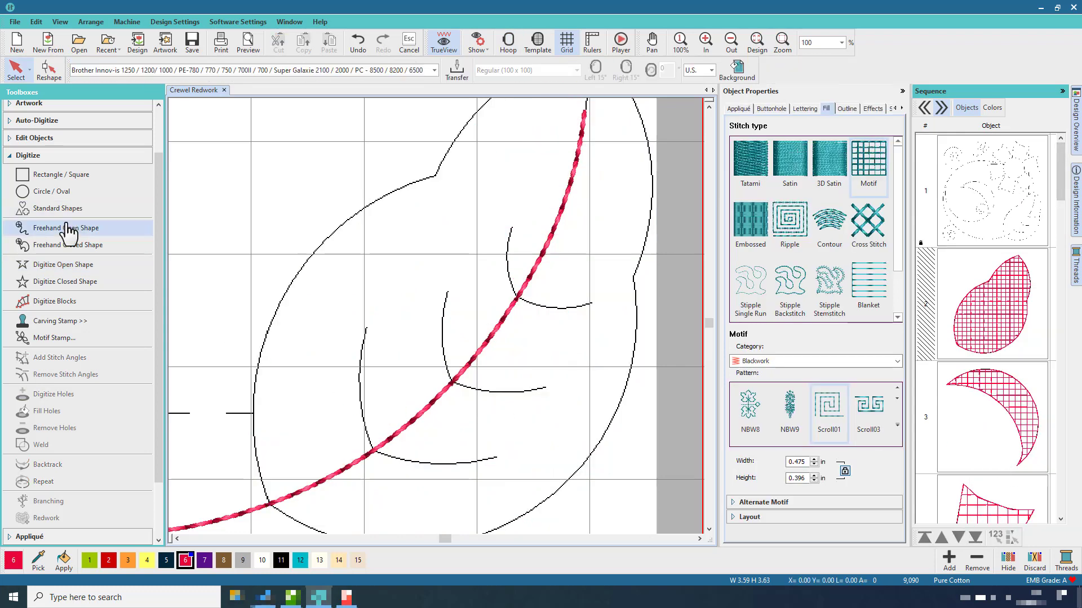
Trace the leaf's lowest side-vein pair as one Single Run line with Digitize Open Shape, from the right tip through the midrib to the left tip
click(61, 266)
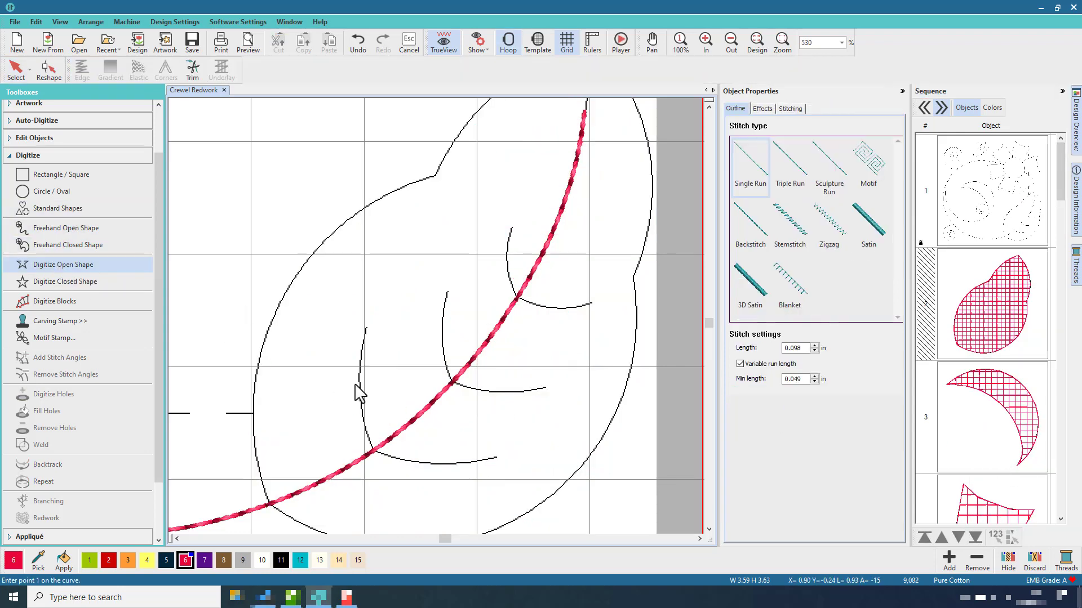
click(496, 457)
click(441, 464)
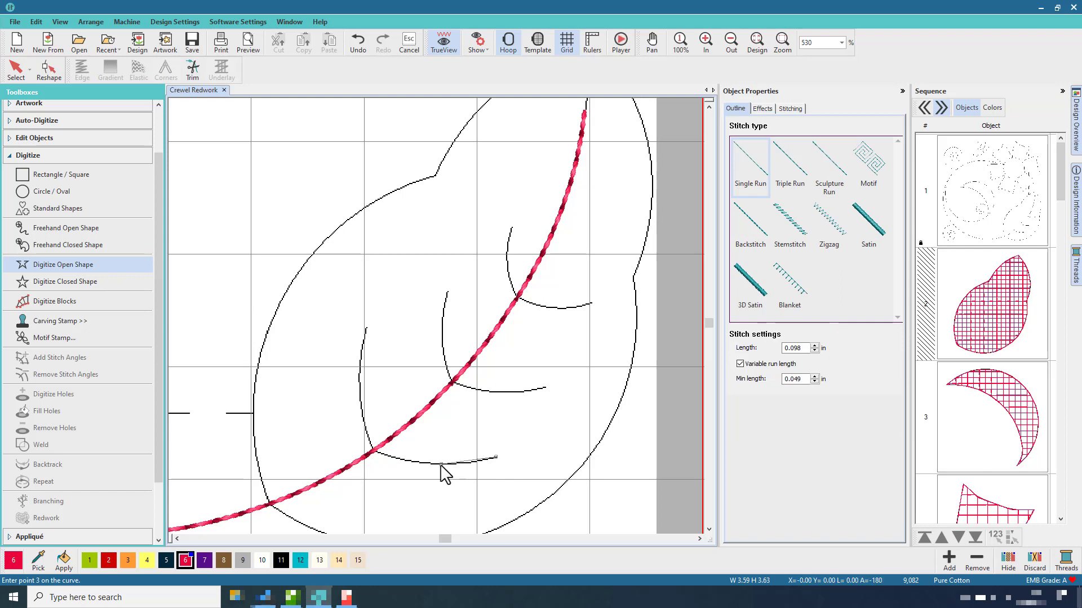
click(372, 451)
click(365, 329)
key(Return)
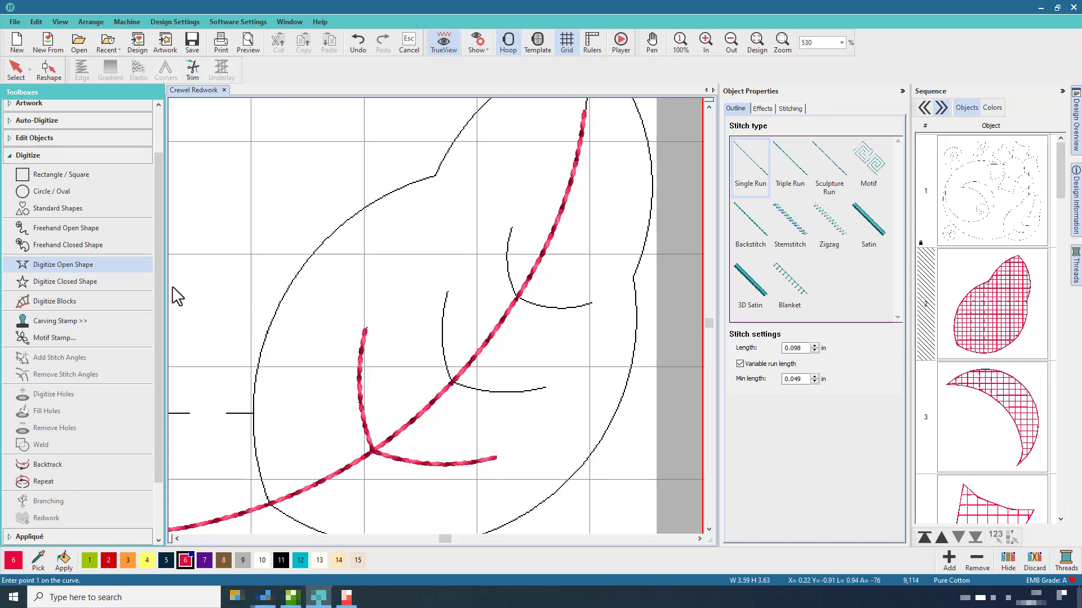
Trace the leaf's middle side-vein pair as one open Single Run line, passing through its junction with the midrib
click(546, 388)
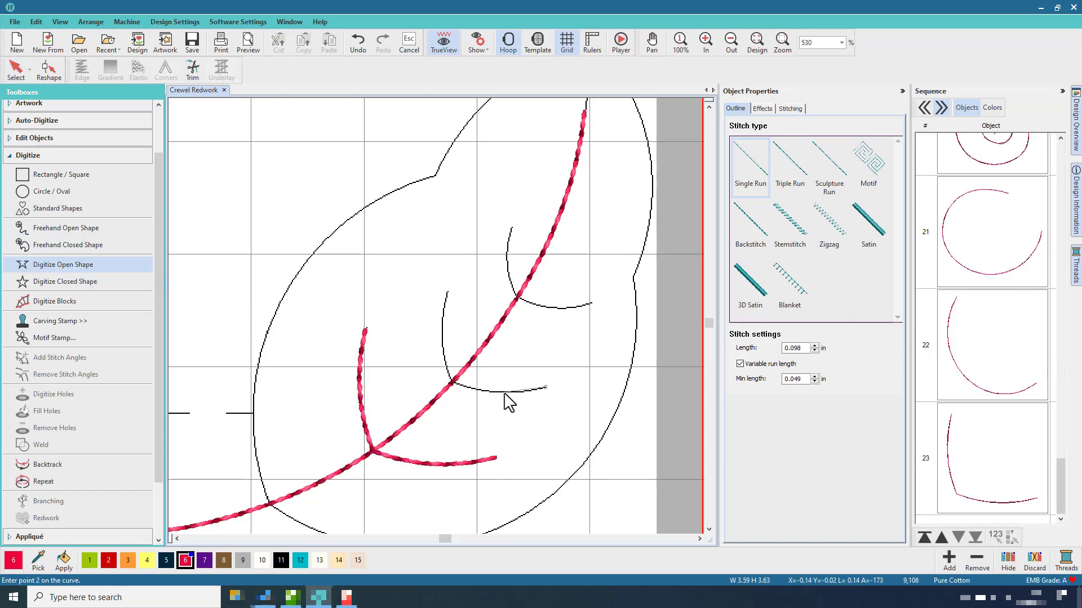
click(504, 393)
click(452, 385)
click(447, 292)
key(Return)
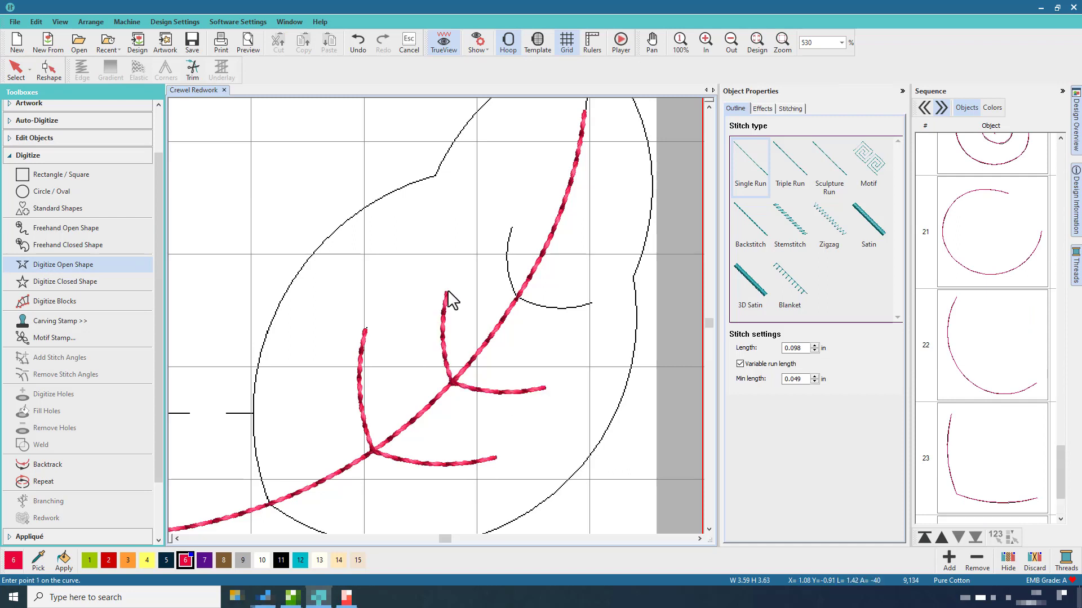
Trace the leaf's uppermost side-vein pair as an open Single Run line through the midrib, and finish digitizing
click(591, 303)
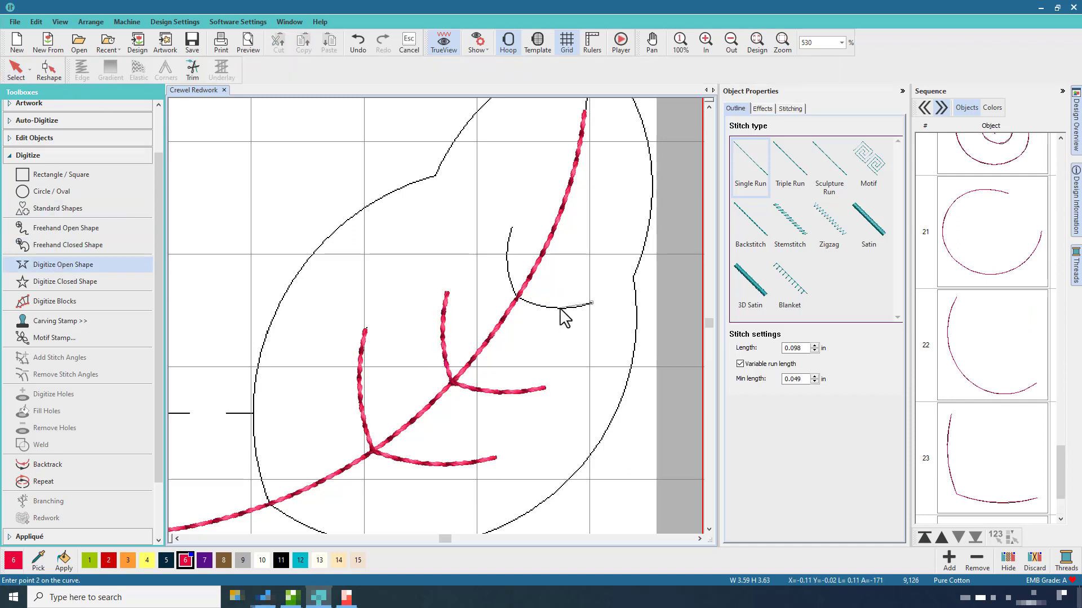
click(558, 308)
click(518, 299)
click(512, 230)
key(Return)
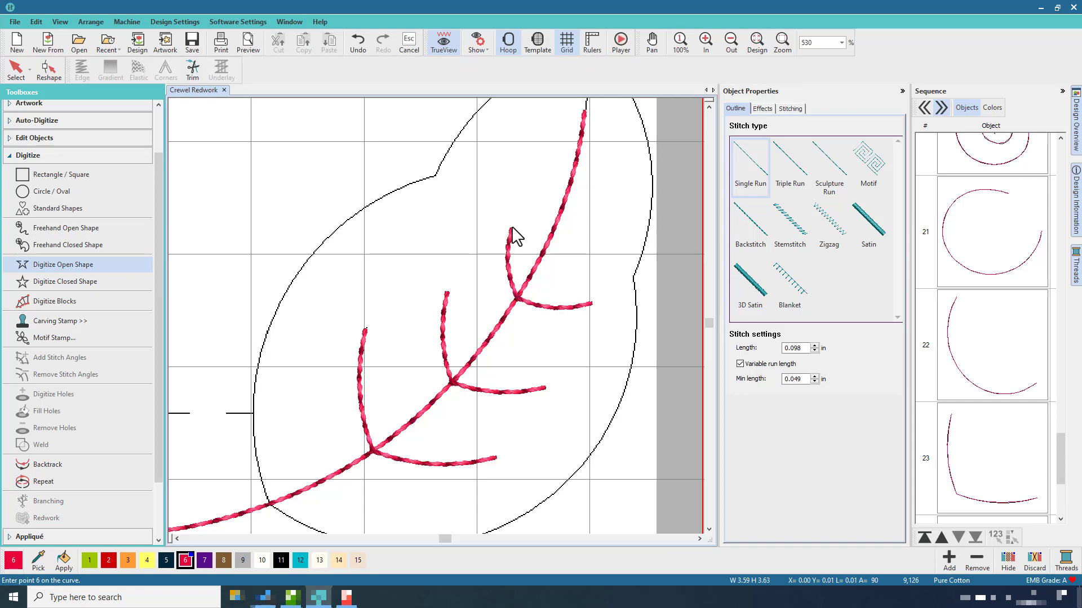
click(16, 70)
Unhide all objects so the large leaf's motif fill shows again, and clear the selection
click(756, 43)
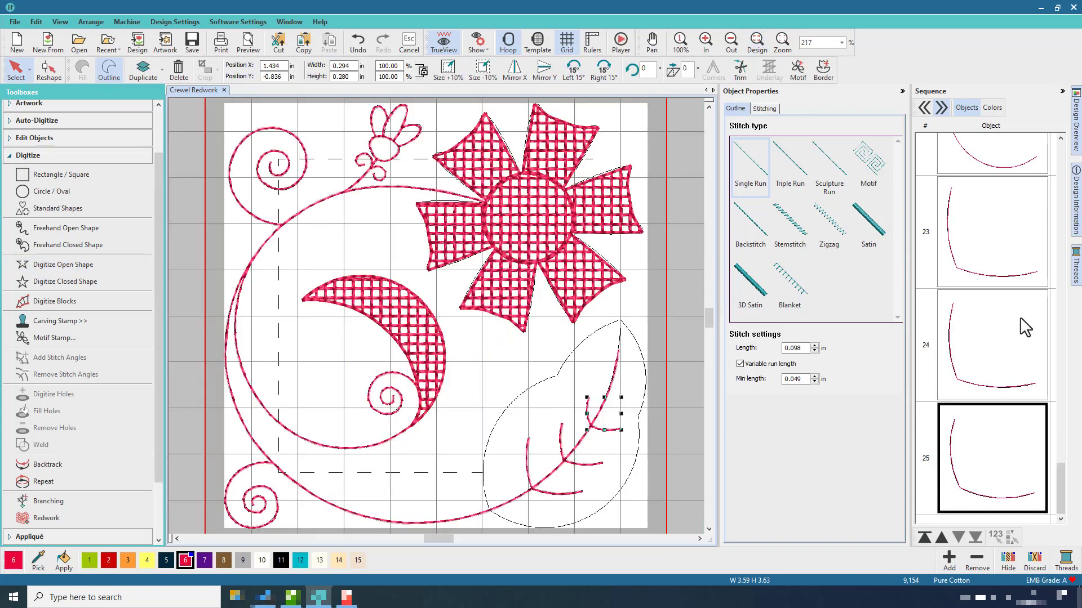
right_click(1043, 428)
click(1027, 378)
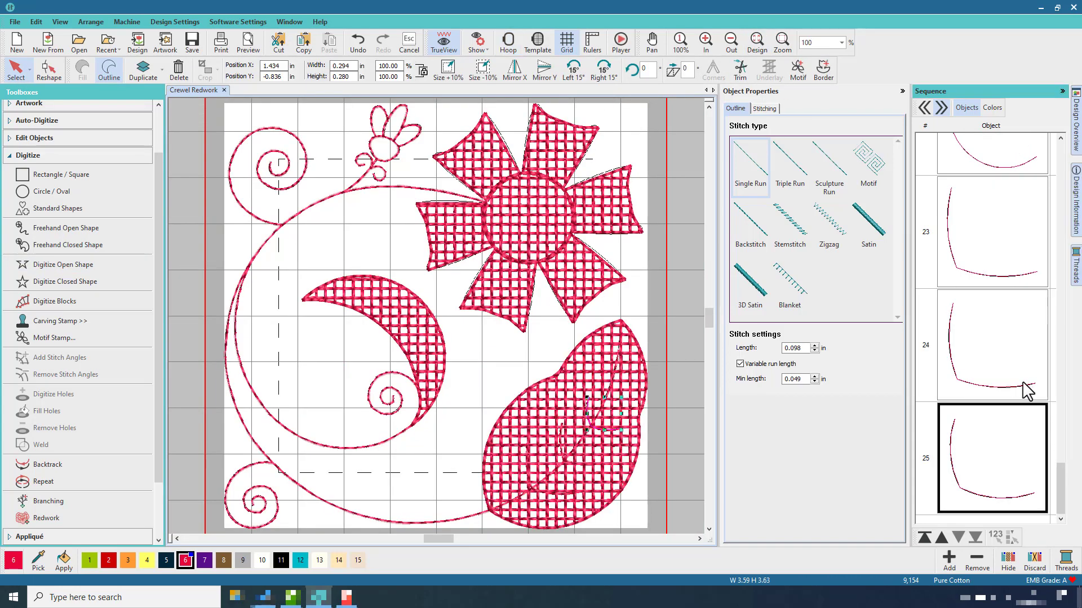
click(668, 296)
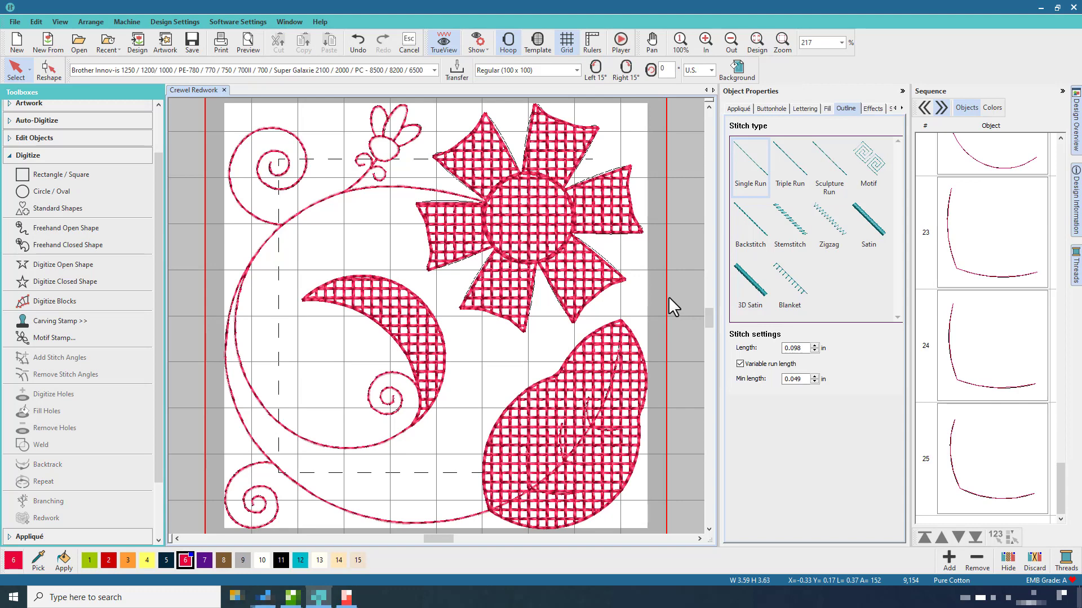
Select the motif-filled leaf, crescent, flower petals and flower centre, and open Create Outlines and Offsets for them
click(618, 331)
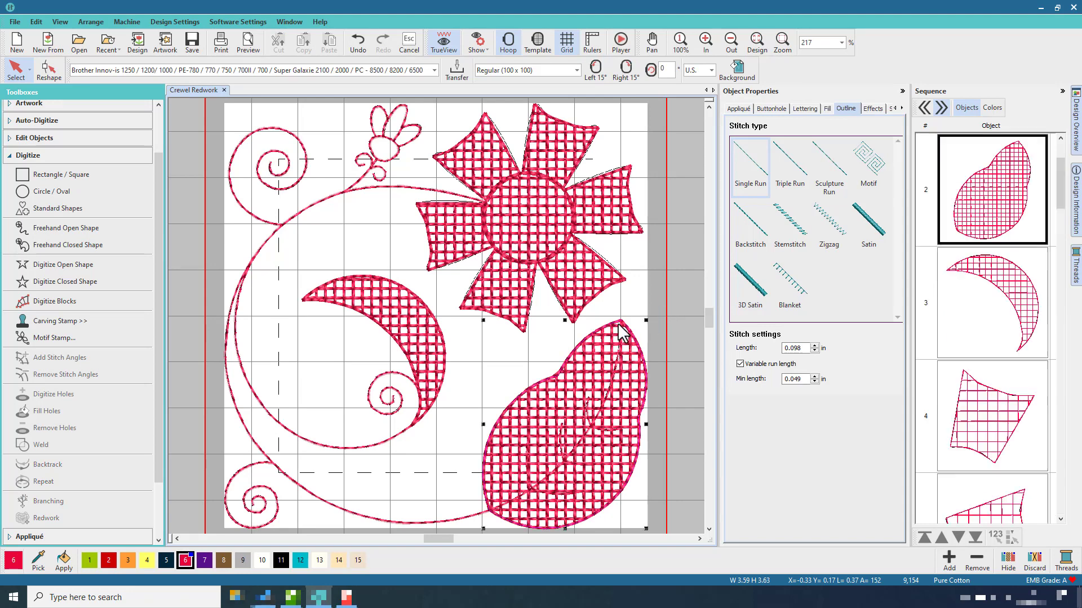
ctrl+click(387, 292)
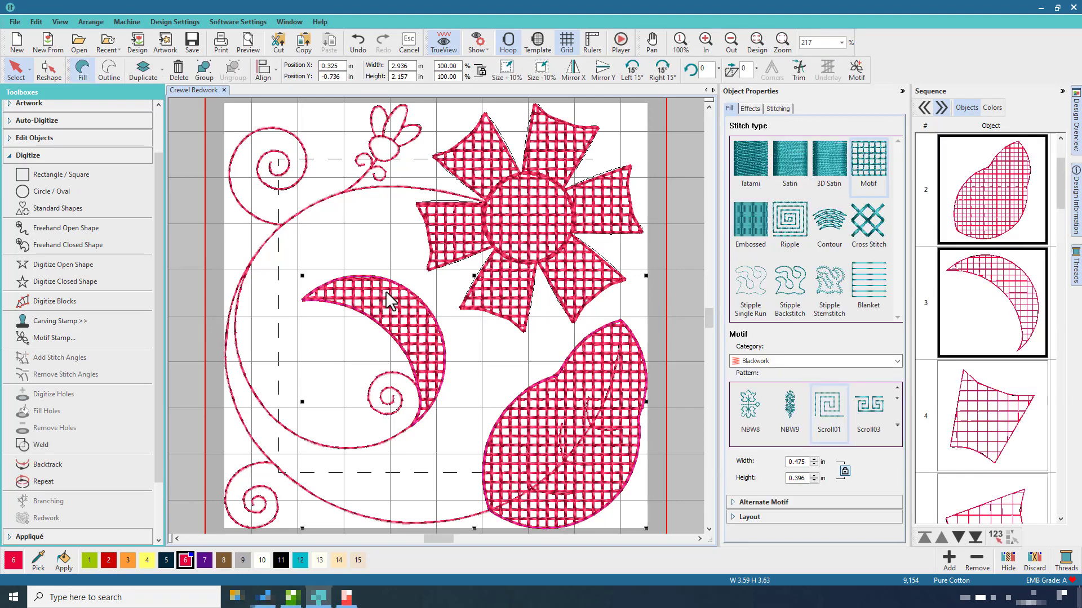
ctrl+click(436, 271)
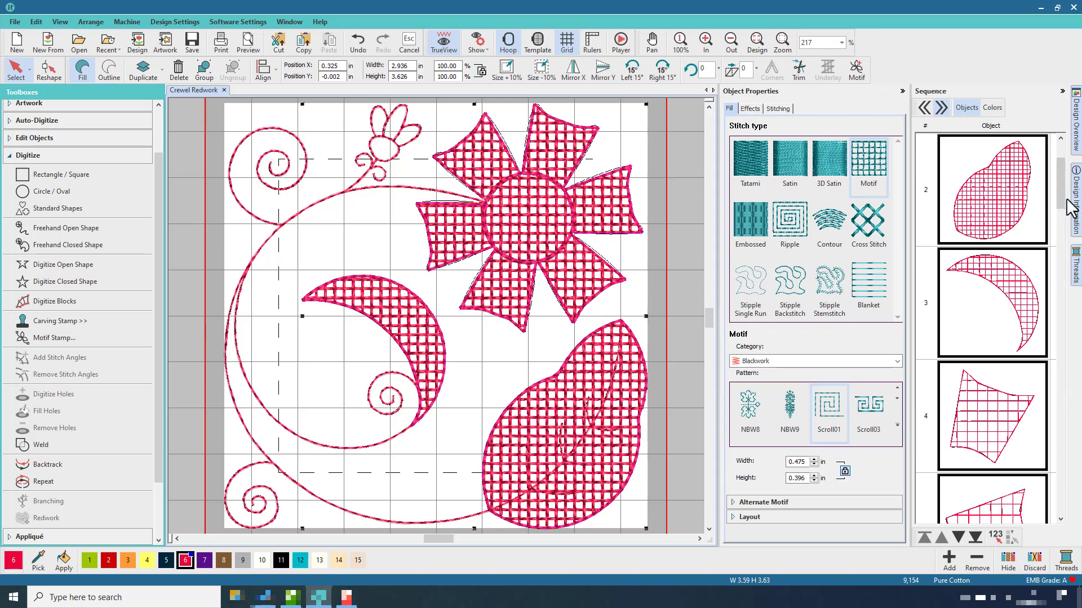
drag(1067, 198, 1057, 163)
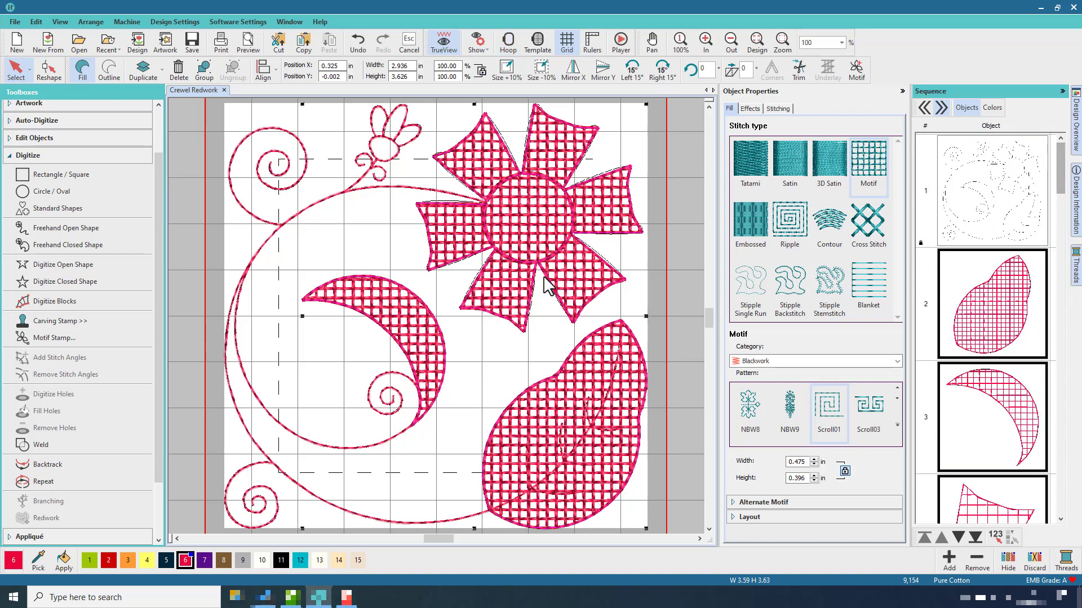
click(48, 156)
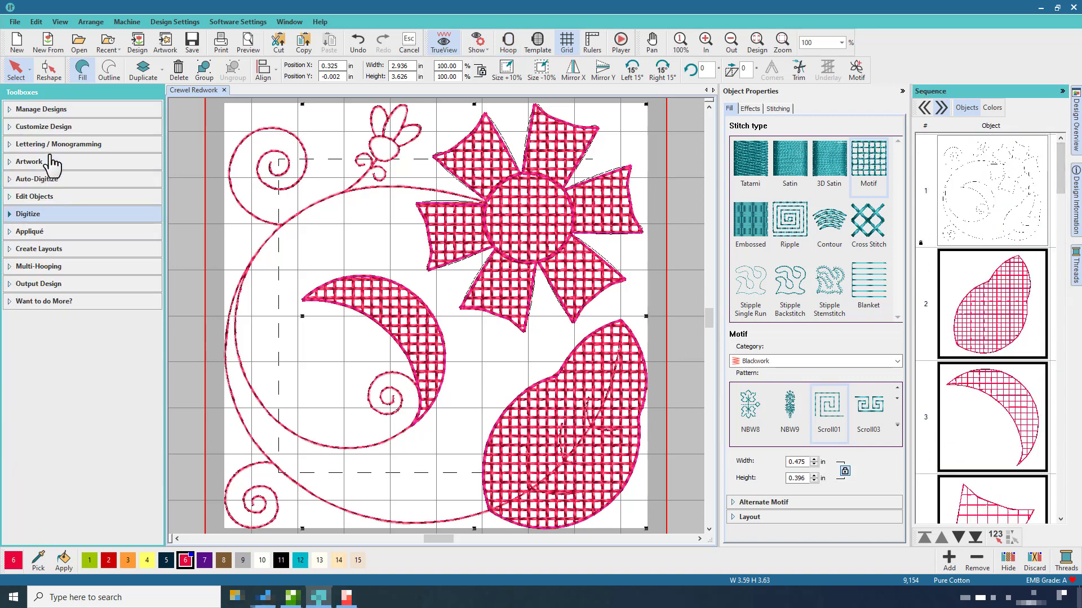
click(51, 242)
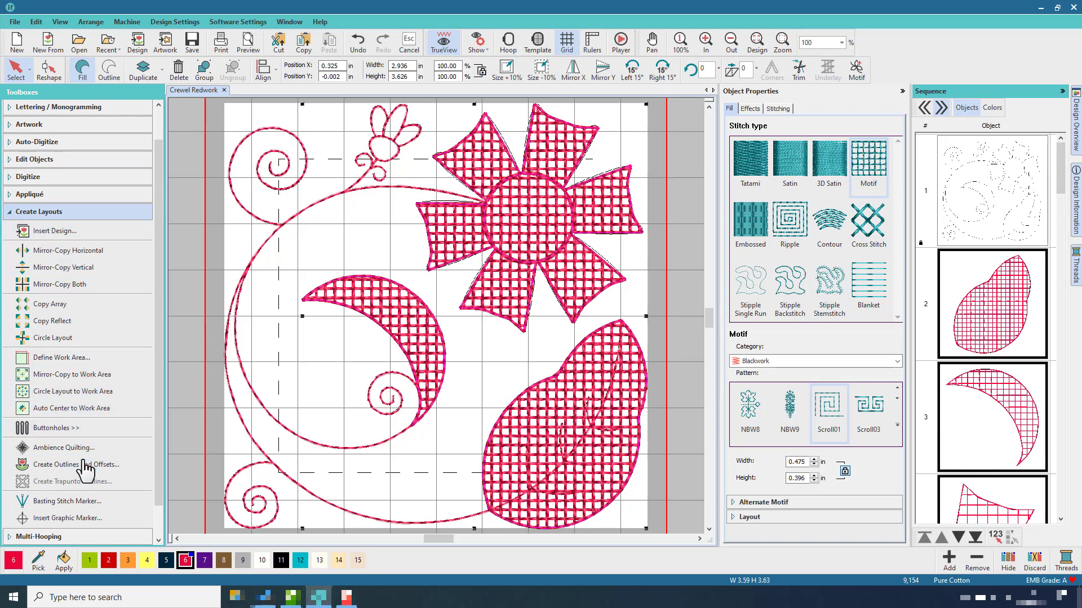
click(86, 465)
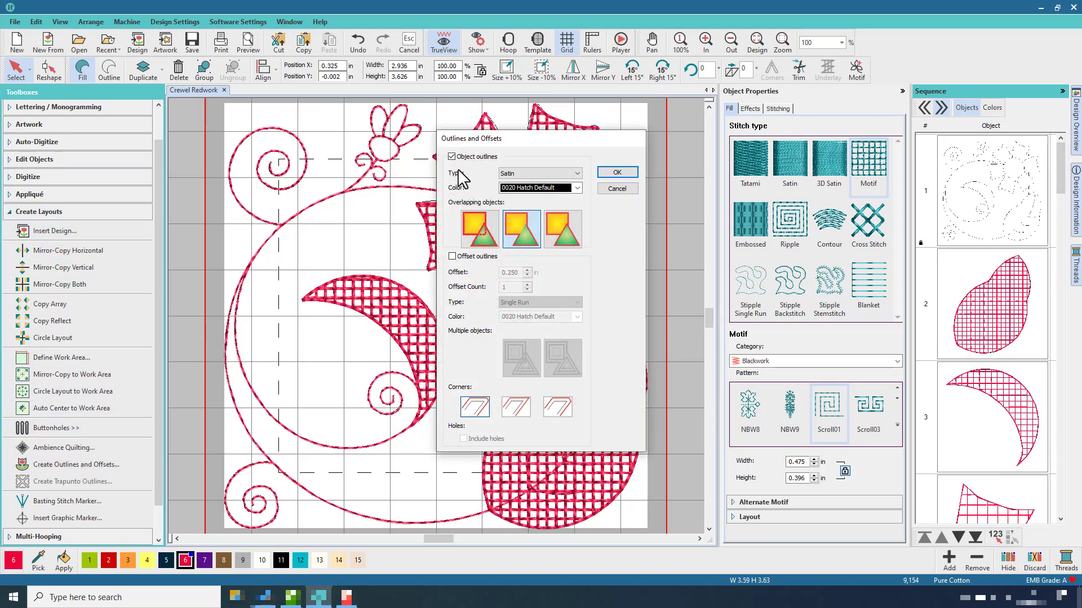
Create object outlines for the selected fills as Single Run in colour 1903 Hatch Default
click(577, 188)
scroll(574, 224, down, 2)
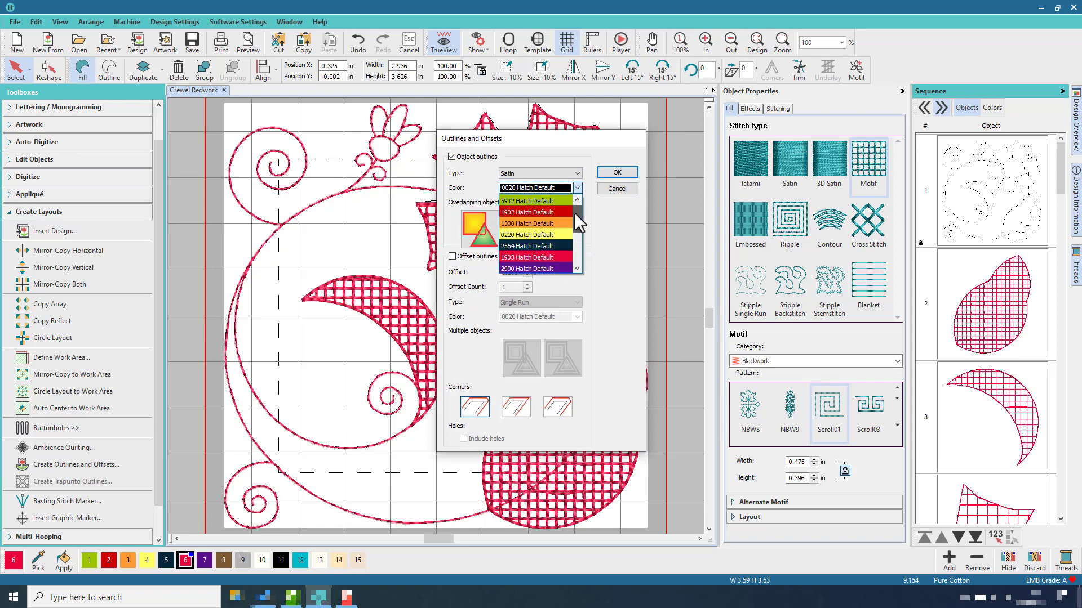
click(556, 253)
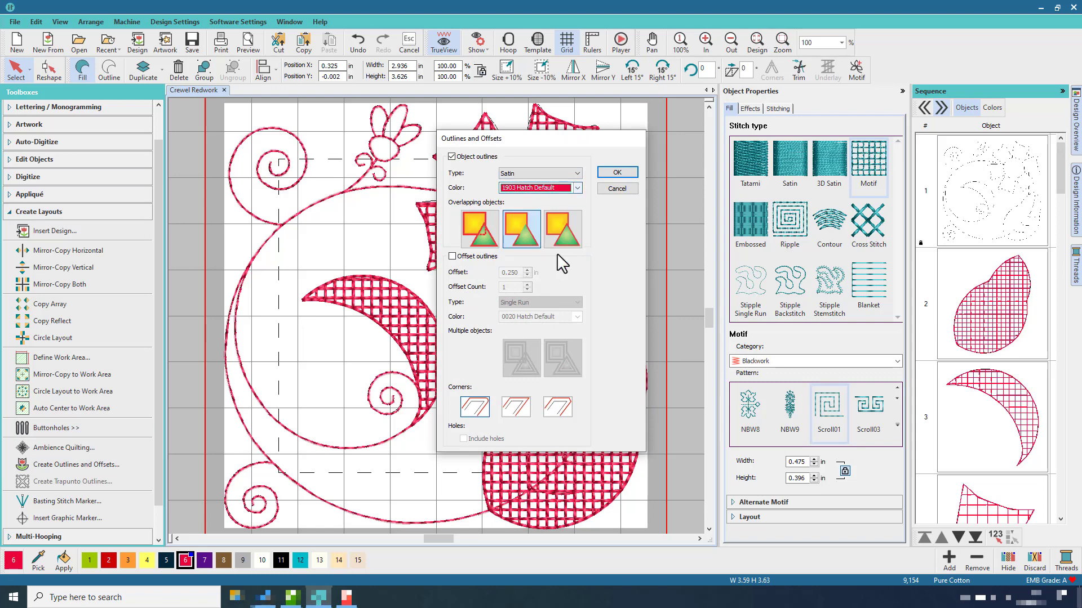
click(577, 173)
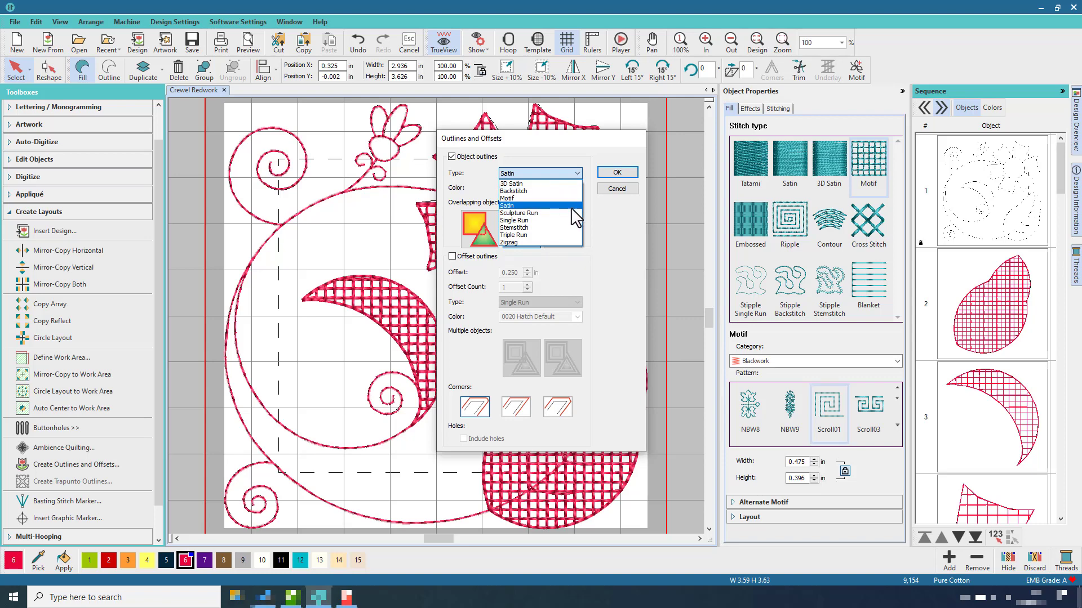
click(571, 220)
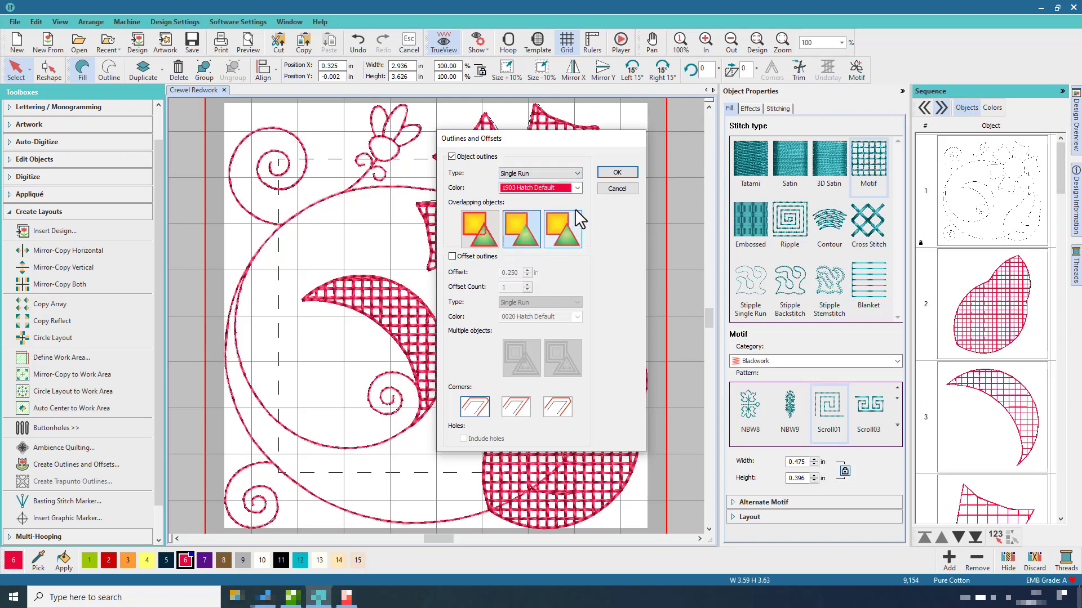
click(603, 173)
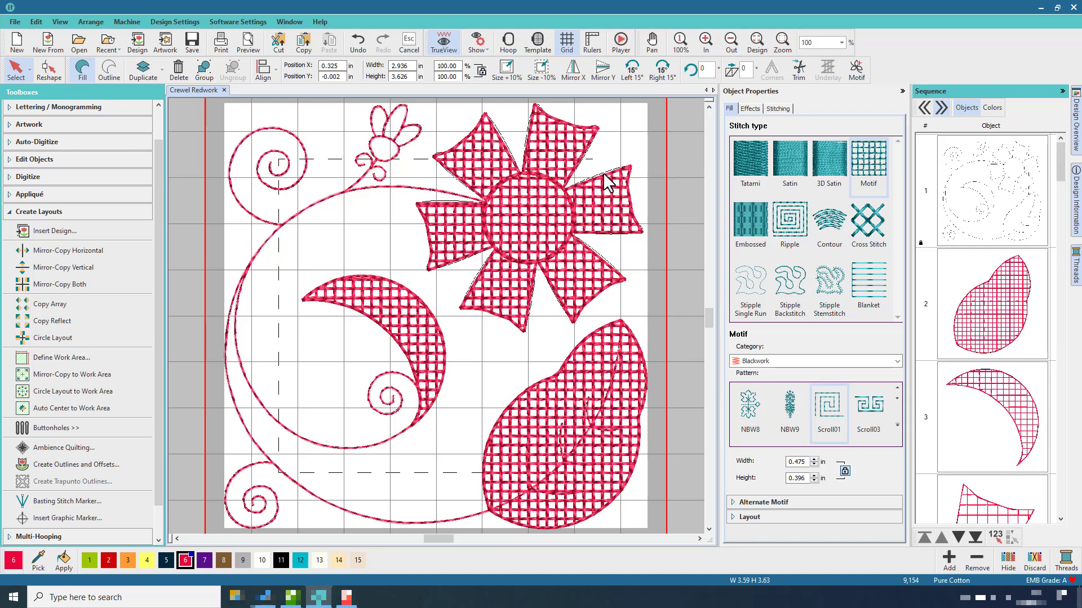
click(961, 293)
scroll(975, 361, down, 10)
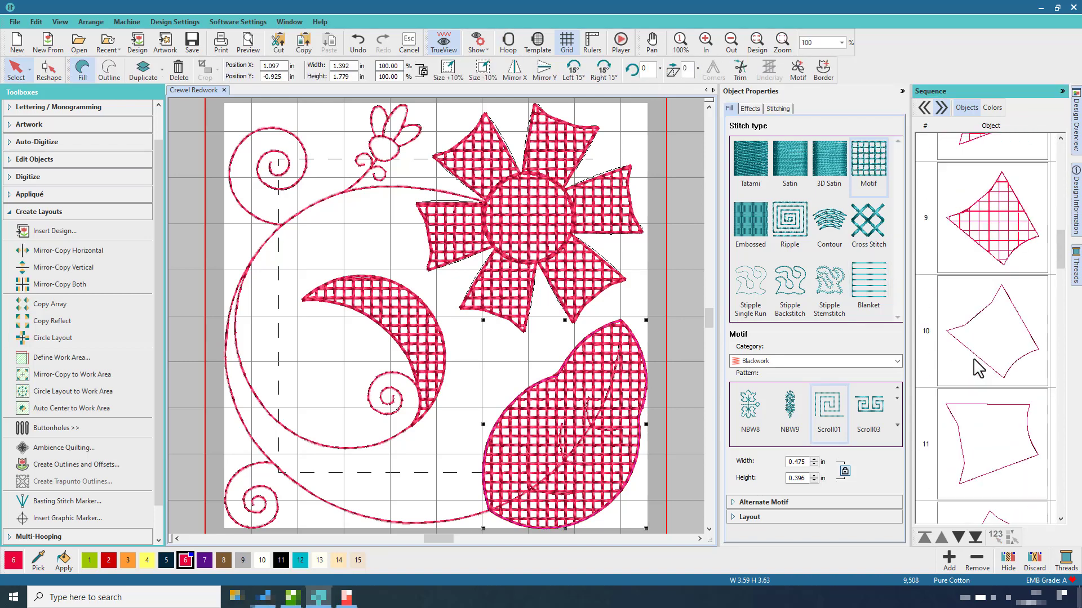
scroll(981, 338, up, 1)
shift+click(983, 307)
right_click(971, 304)
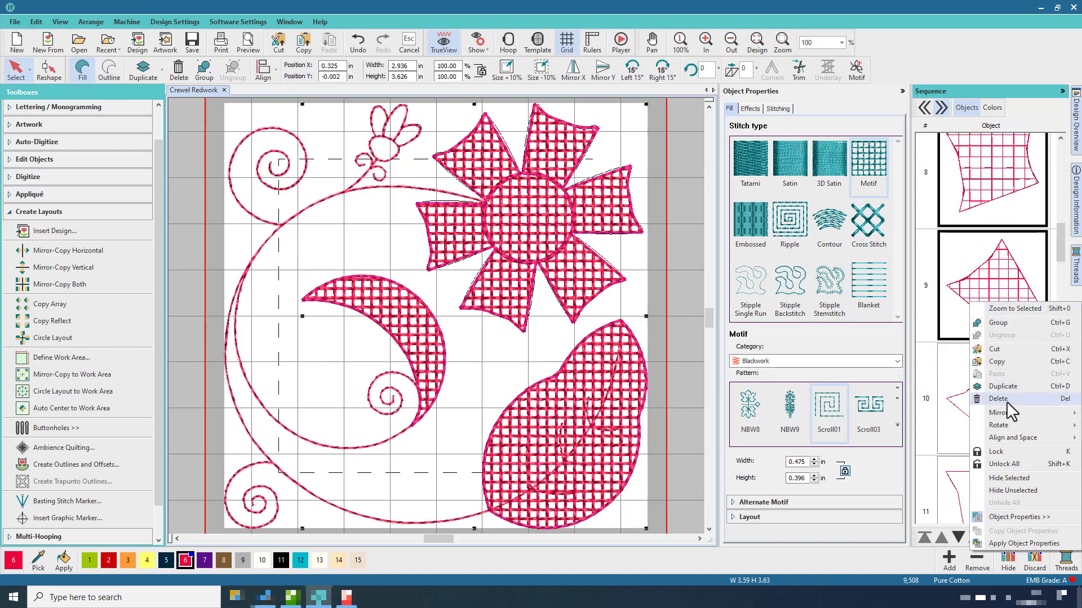
click(1009, 449)
right_click(986, 294)
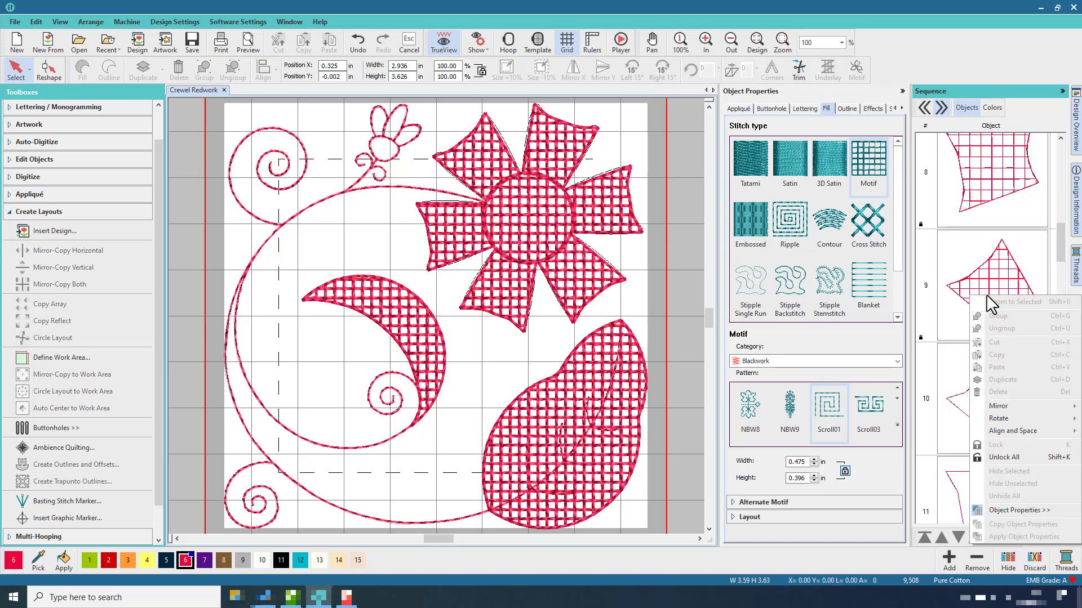
click(1008, 457)
Hide the motif fills of the leaf, crescent and six flower petals, objects 2 to 9 in the sequence
click(985, 335)
scroll(986, 316, up, 8)
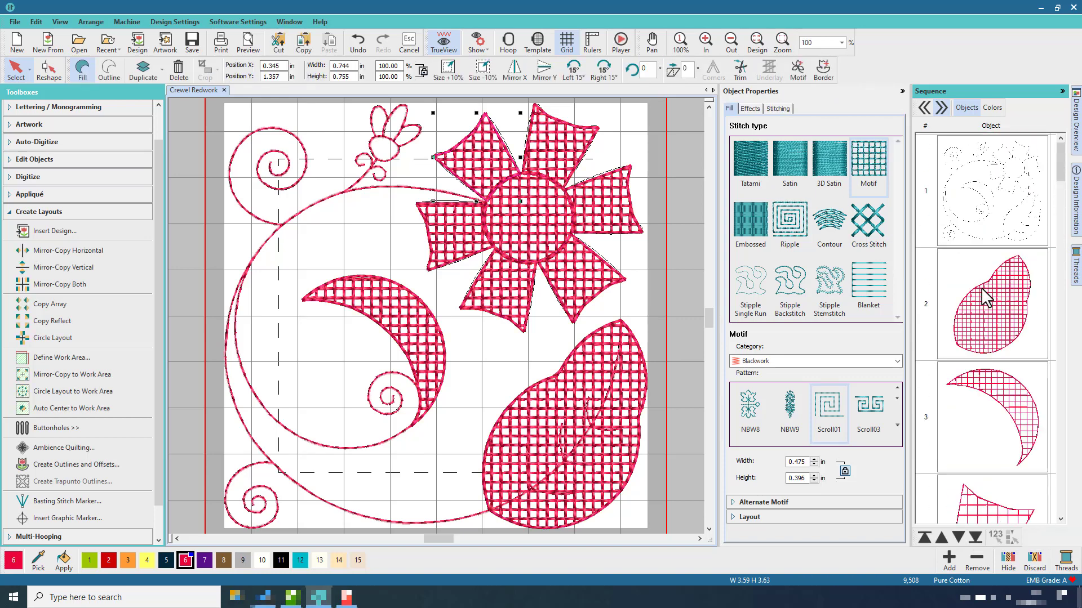
right_click(986, 299)
click(1002, 464)
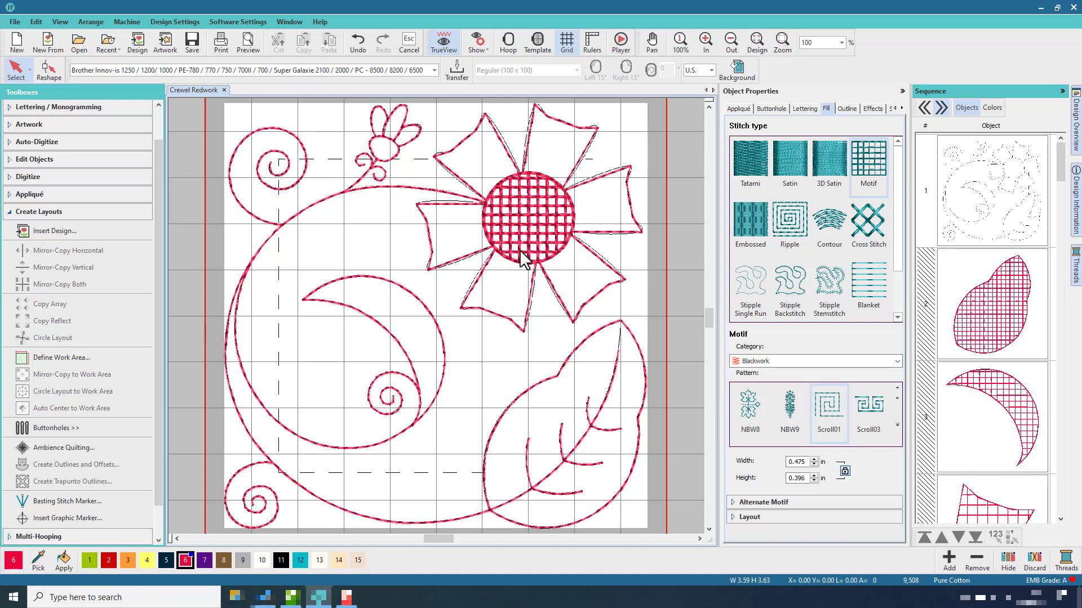
Hide the motif-filled circle at the flower's centre, object 18 in the sequence
scroll(1009, 383, down, 10)
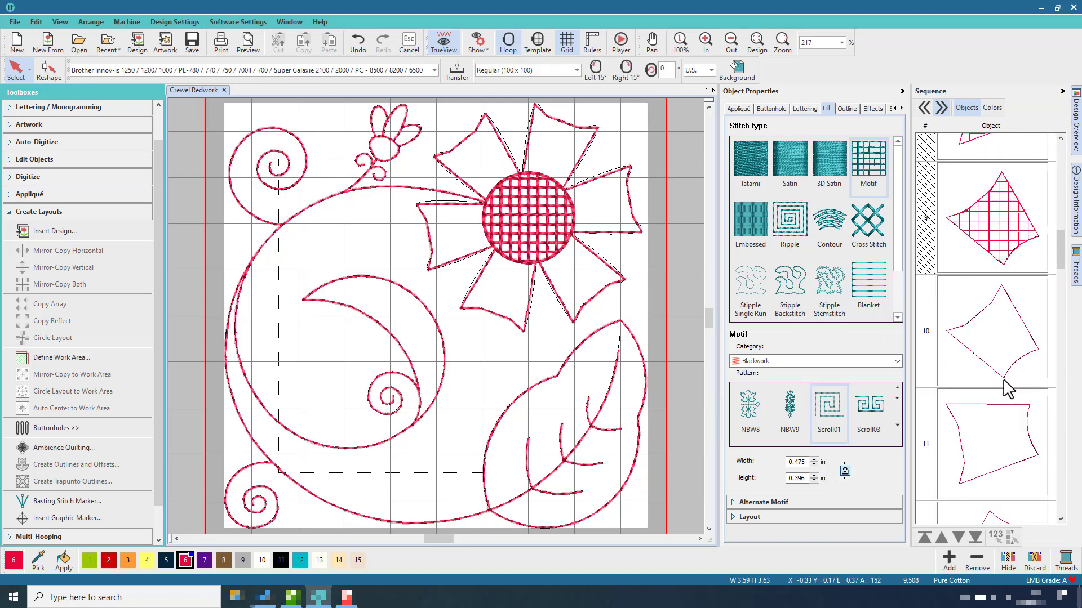
scroll(1011, 389, down, 3)
click(985, 256)
right_click(985, 256)
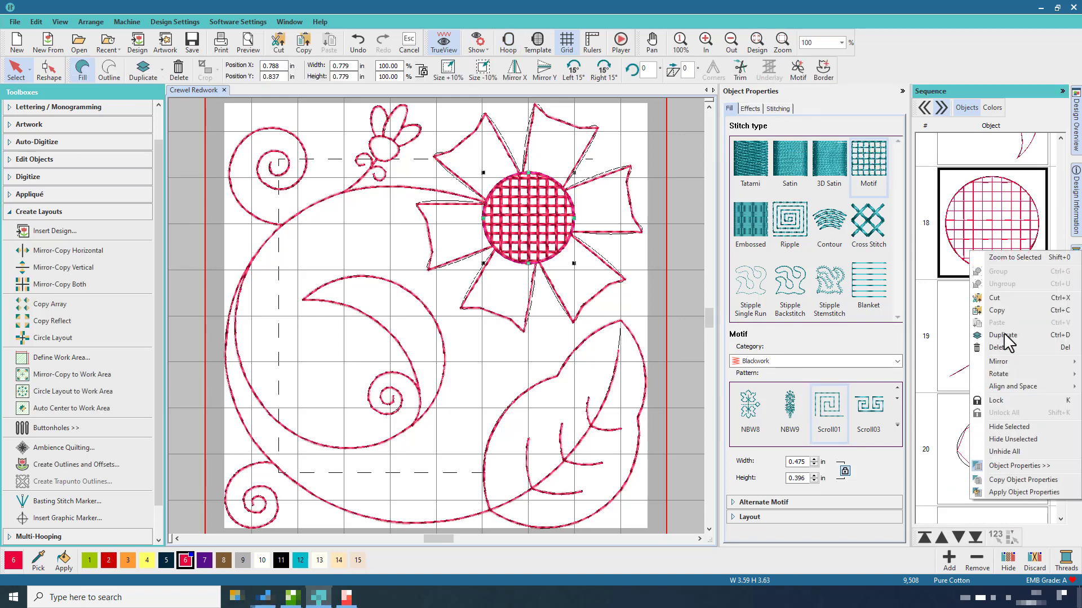
click(1008, 427)
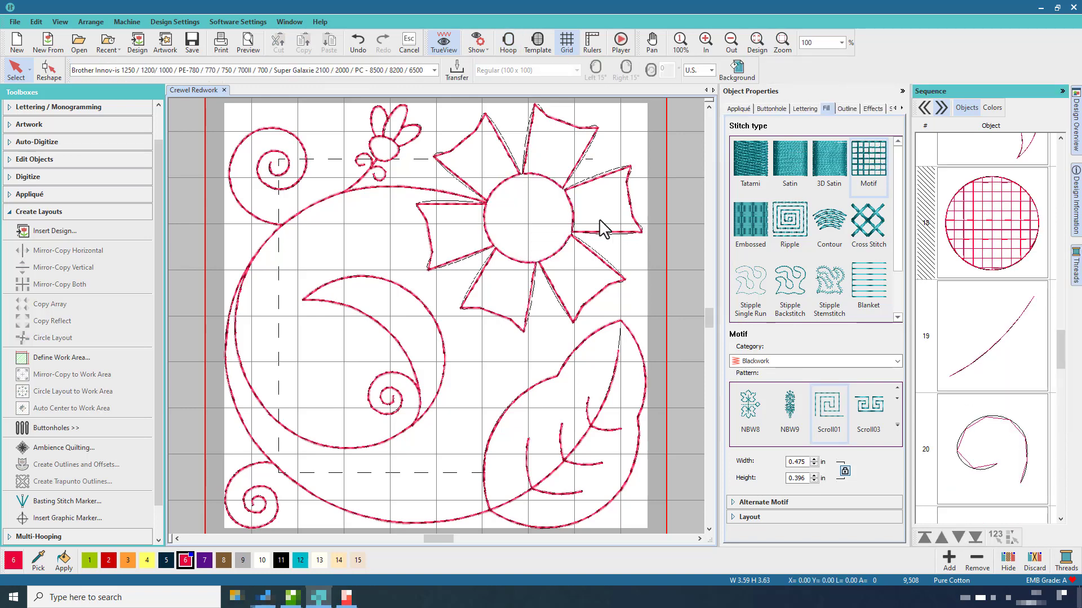
key(ctrl+a)
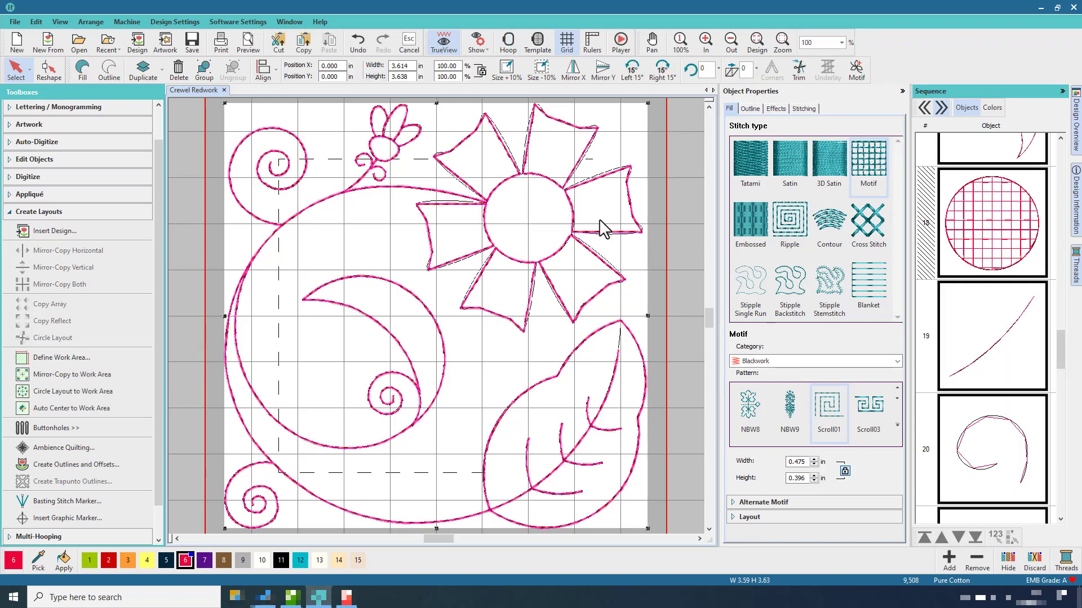
key(Escape)
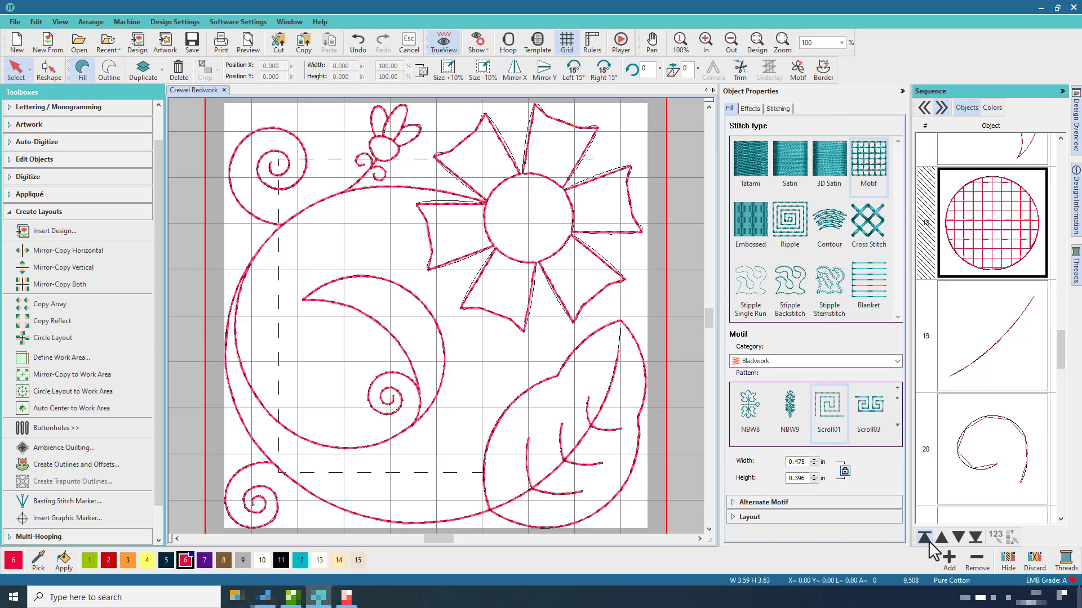
scroll(1007, 324, up, 5)
scroll(992, 395, down, 3)
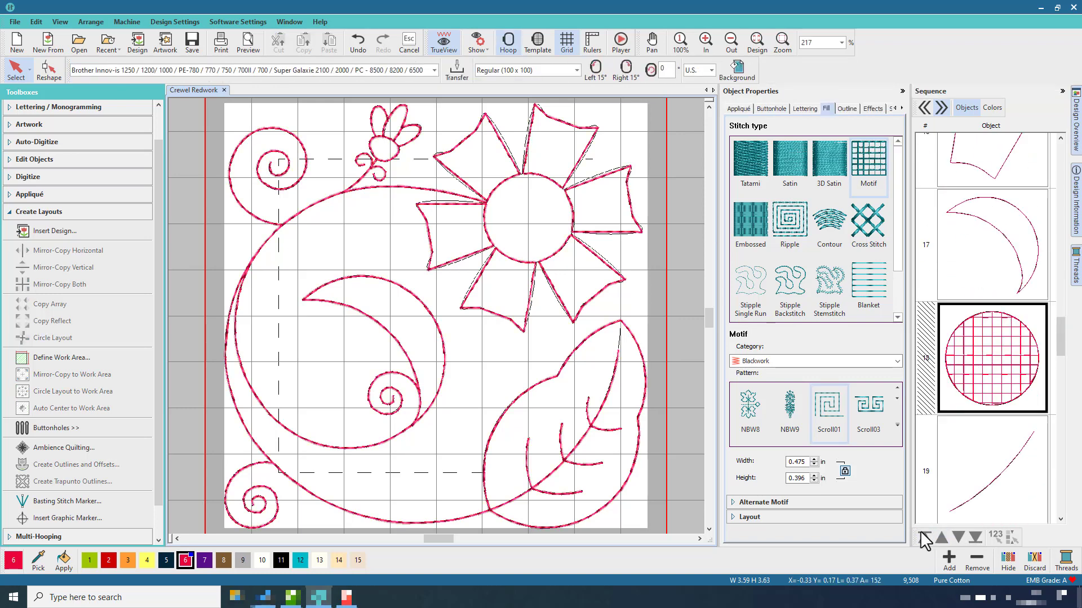
click(977, 402)
right_click(978, 398)
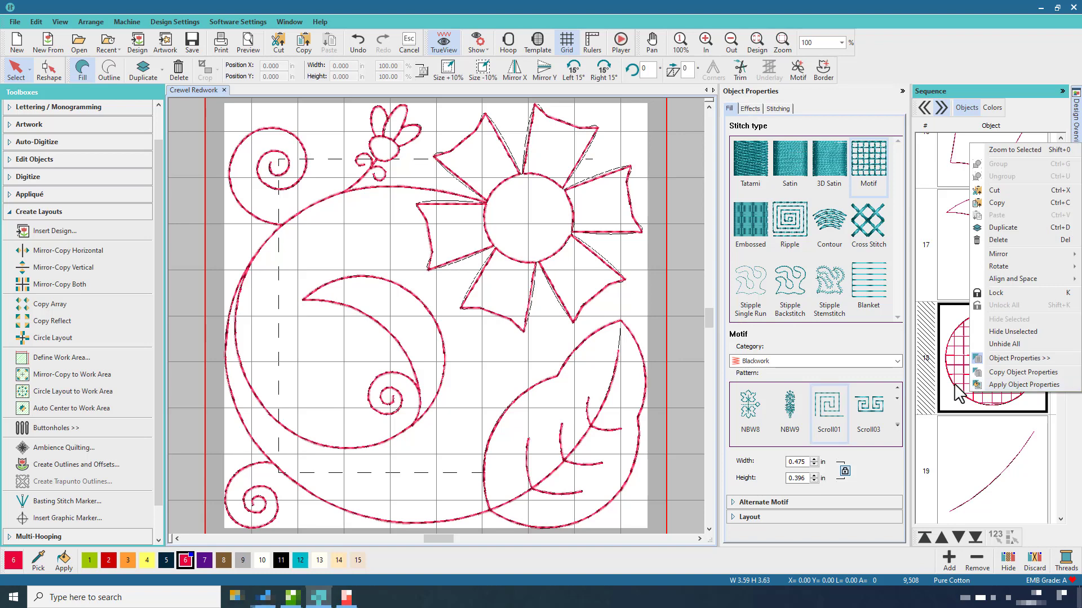
click(956, 387)
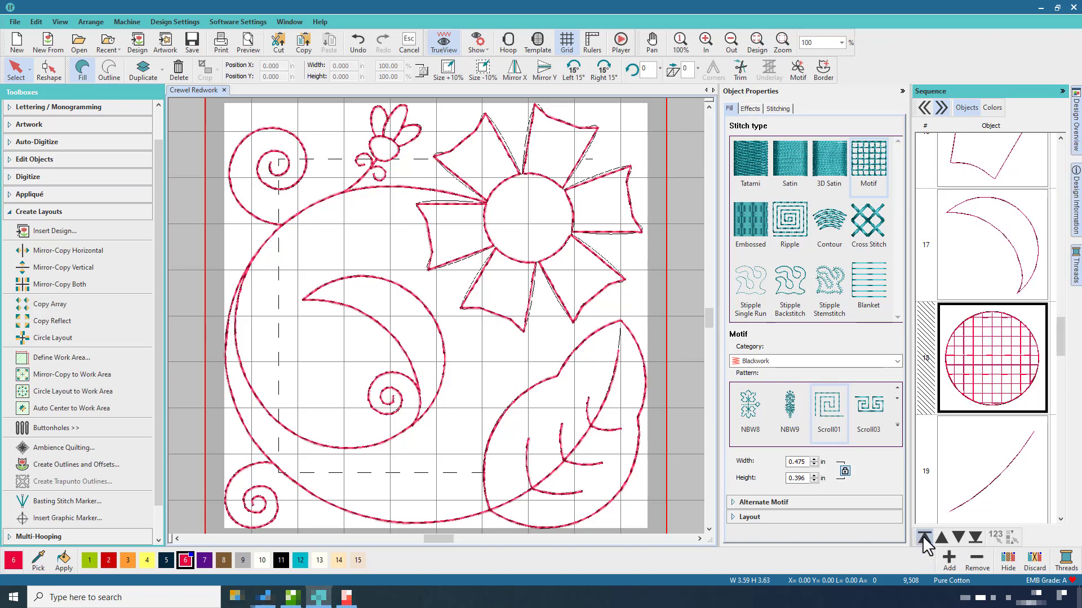
key(Escape)
Unhide all objects and move the motif-filled circle at the flower's centre to the start of the stitched sequence
click(996, 299)
click(1011, 343)
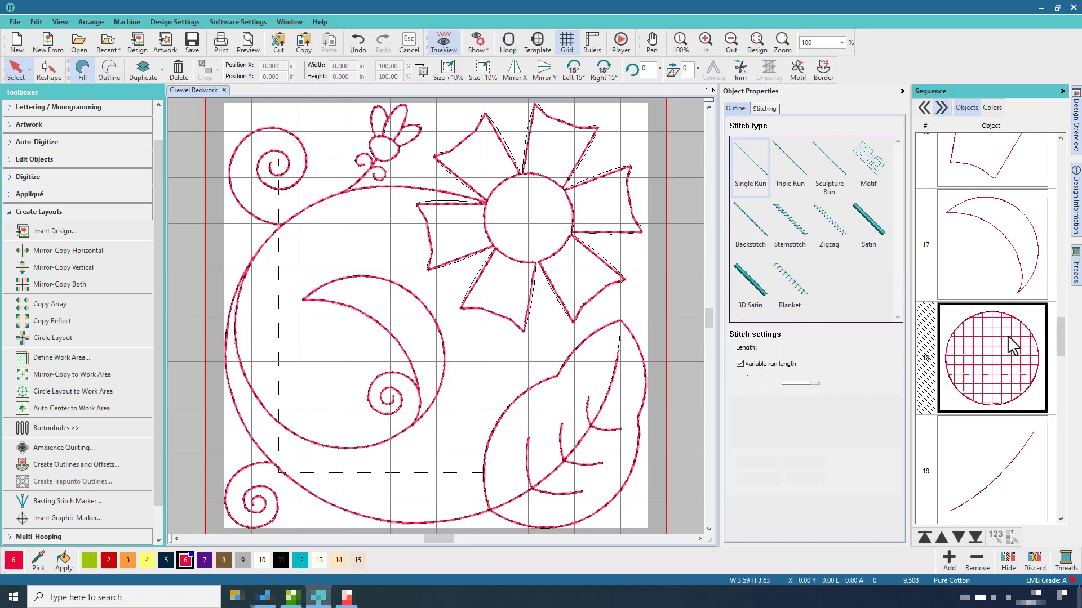
right_click(1013, 345)
click(1009, 314)
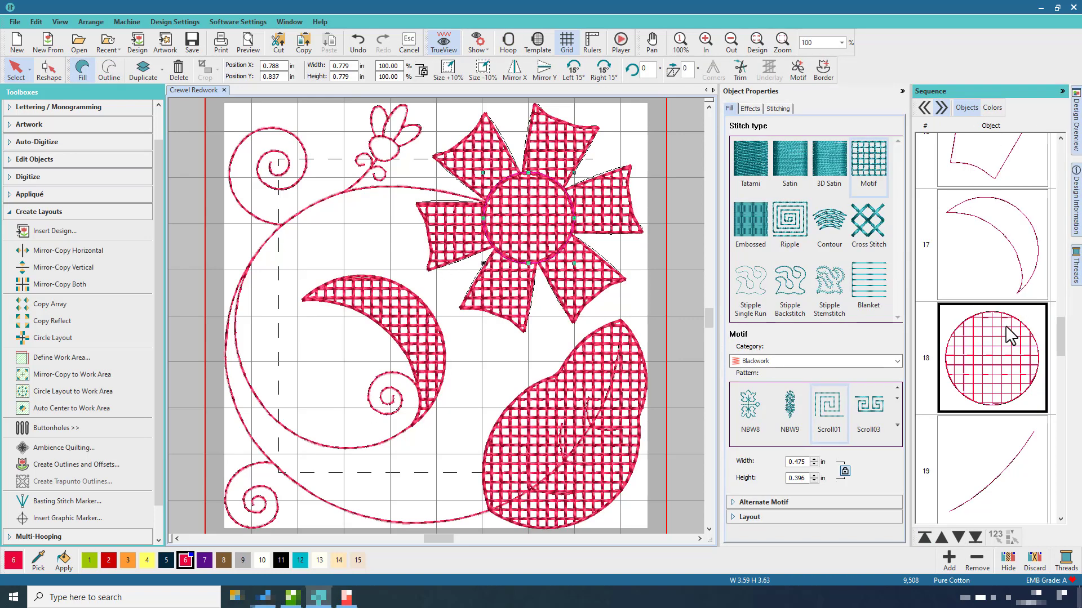
click(925, 537)
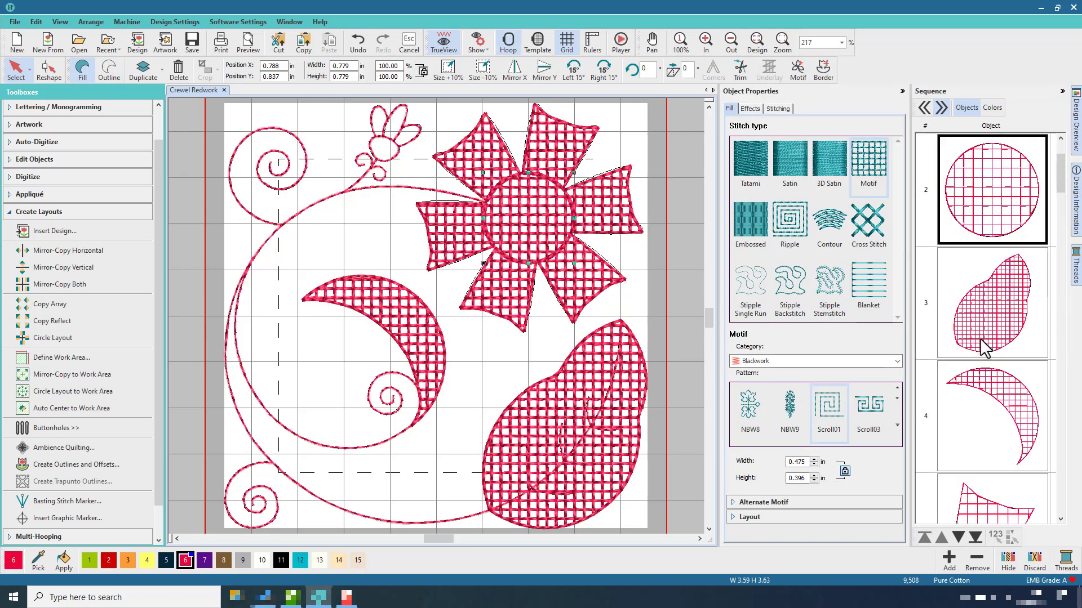
Hide and lock all the motif fills, objects 2 to 10 in the sequence
scroll(987, 352, down, 3)
scroll(985, 350, down, 3)
click(990, 304)
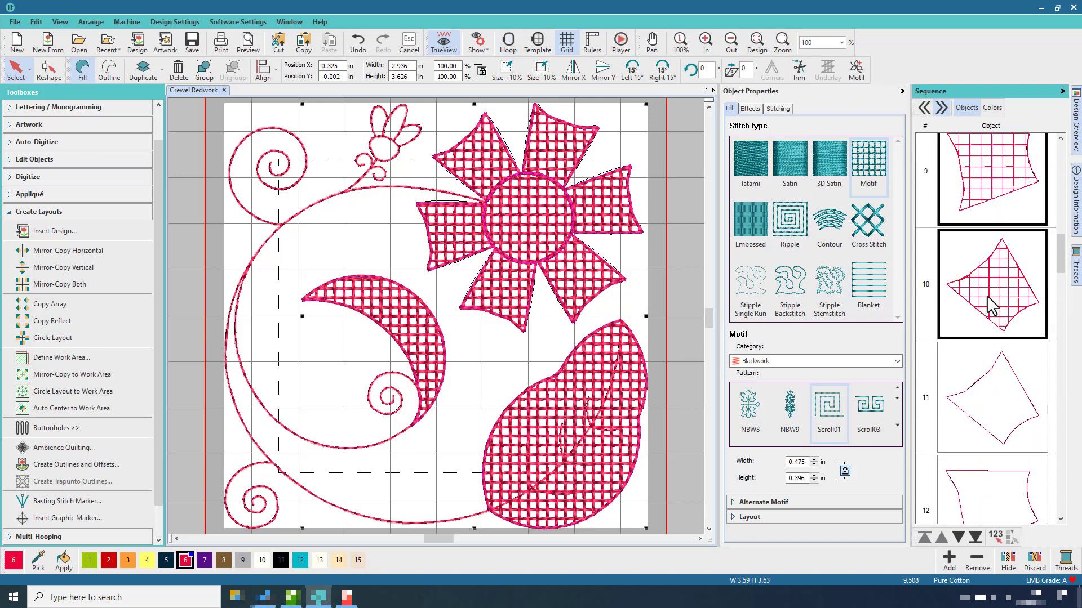
right_click(990, 305)
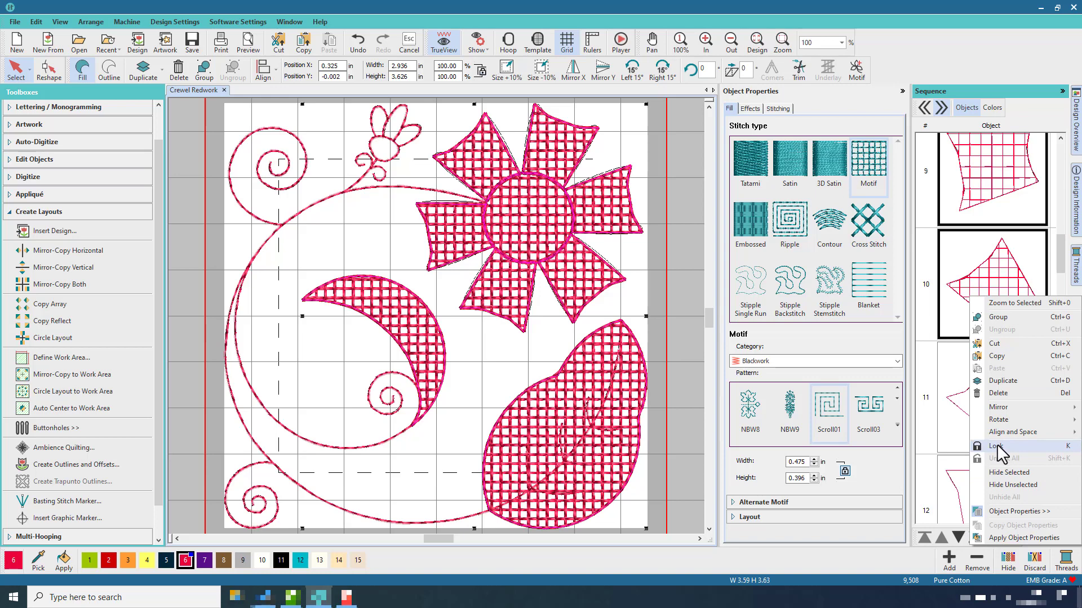
click(1005, 473)
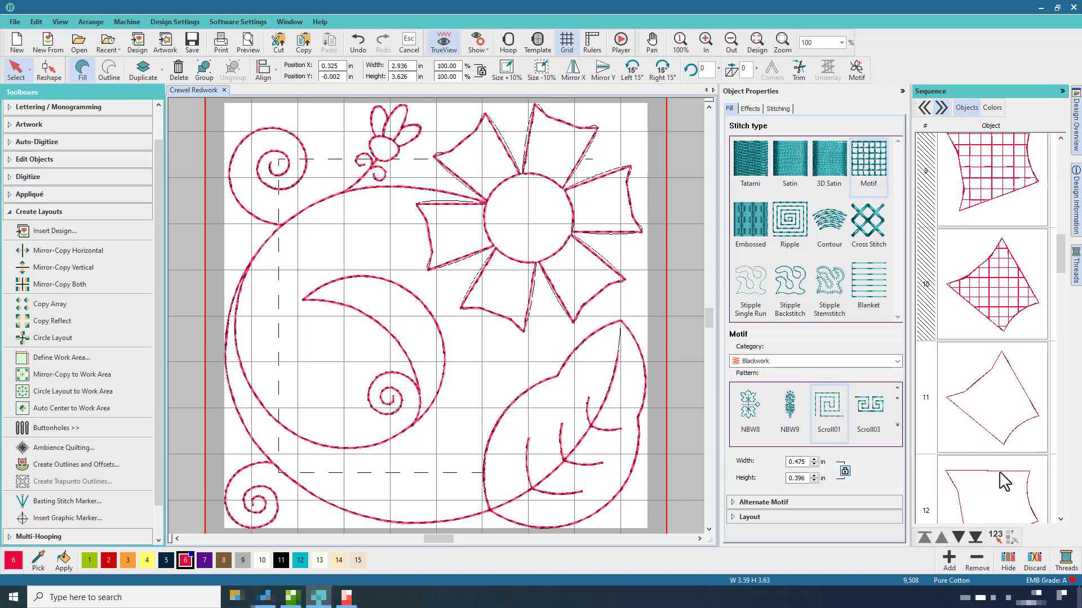
scroll(992, 296, up, 15)
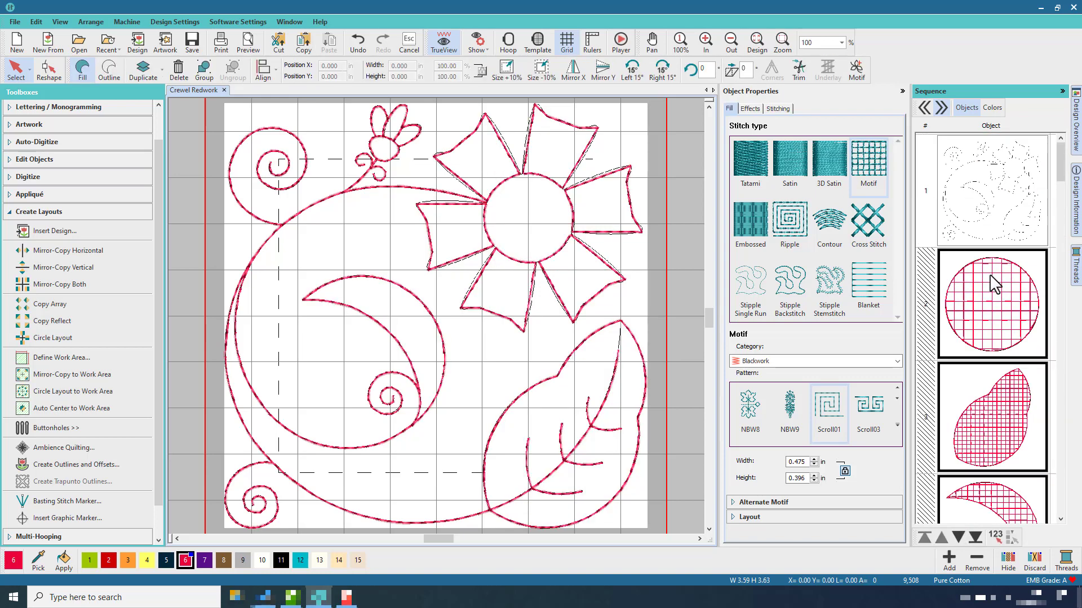
right_click(992, 282)
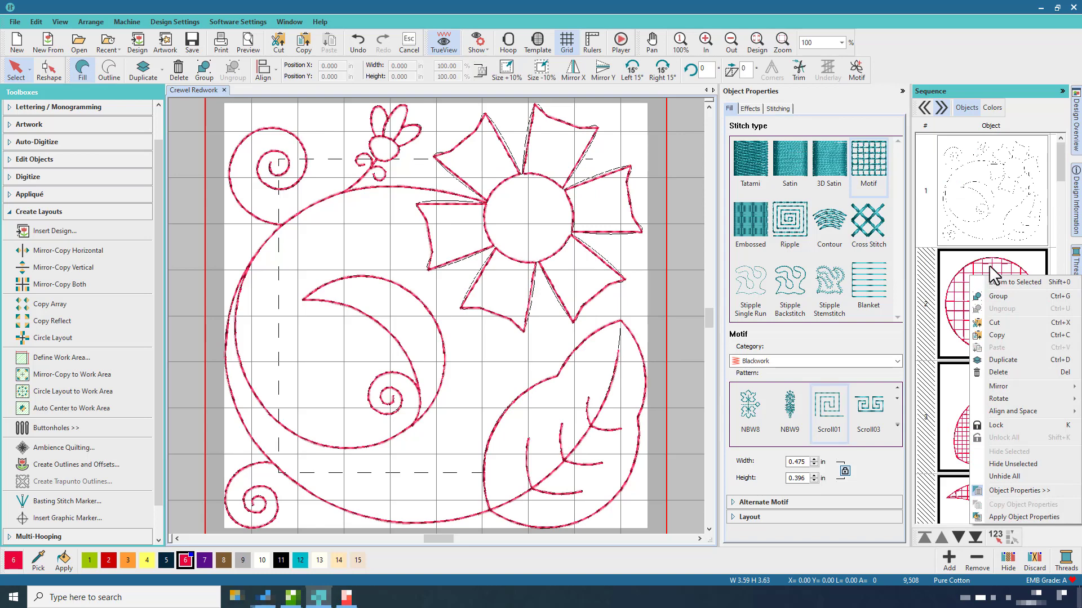
click(995, 426)
Convert all the unlocked outlines into one Redwork object with automatic entry and exit points, and move it before the fills in the sequence
scroll(980, 389, down, 10)
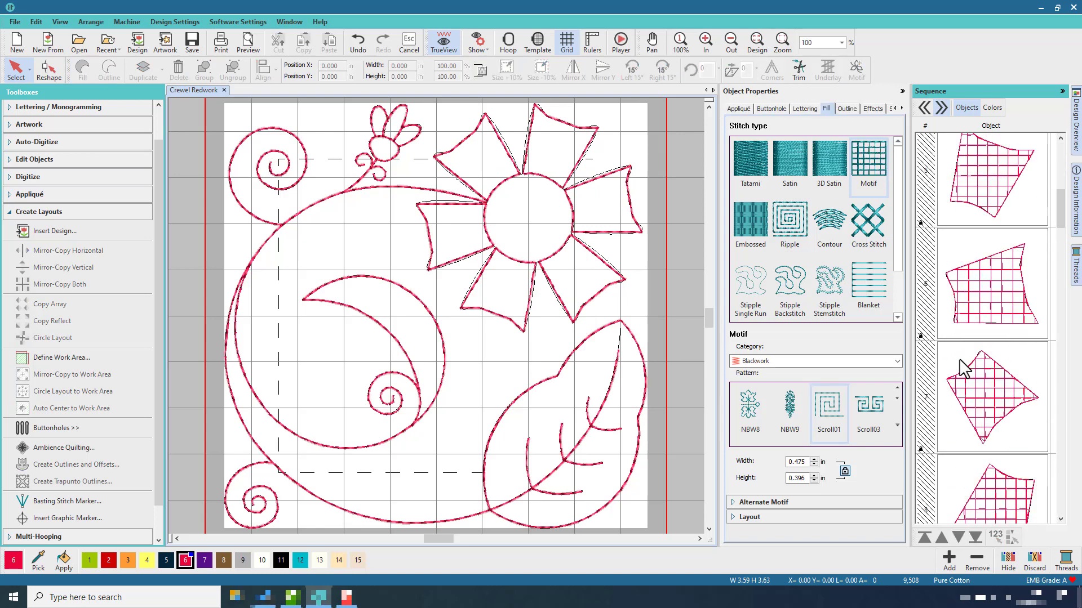
key(ctrl+a)
scroll(980, 372, up, 1)
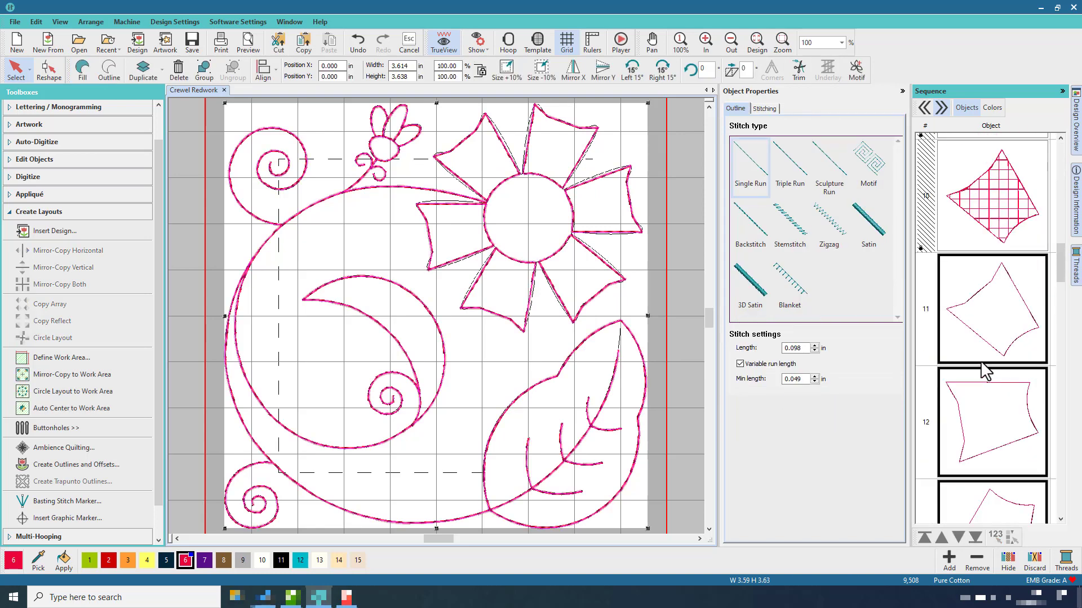
scroll(985, 372, down, 2)
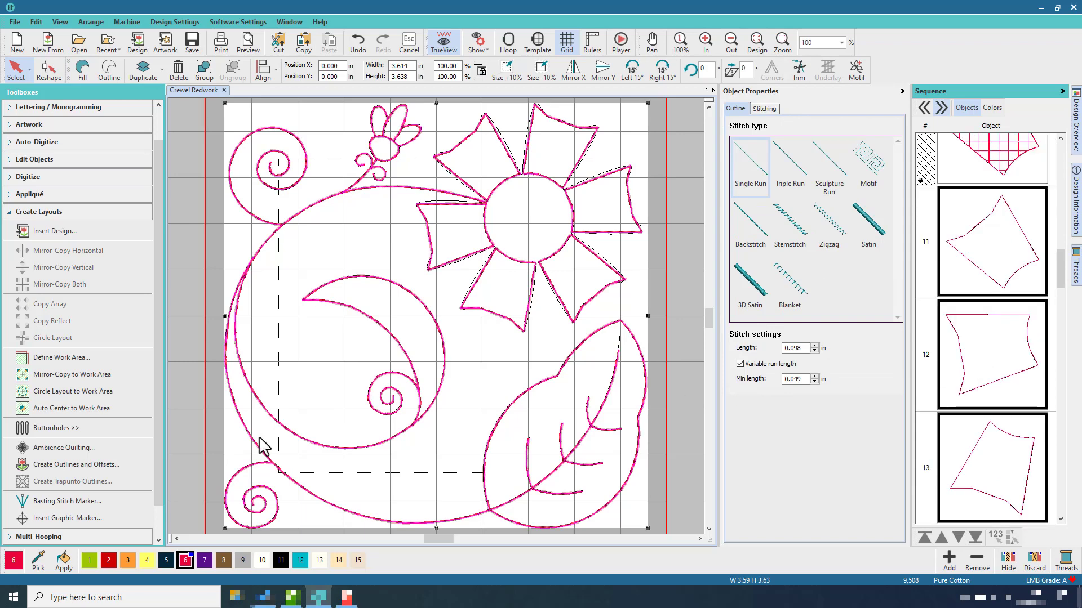
click(59, 214)
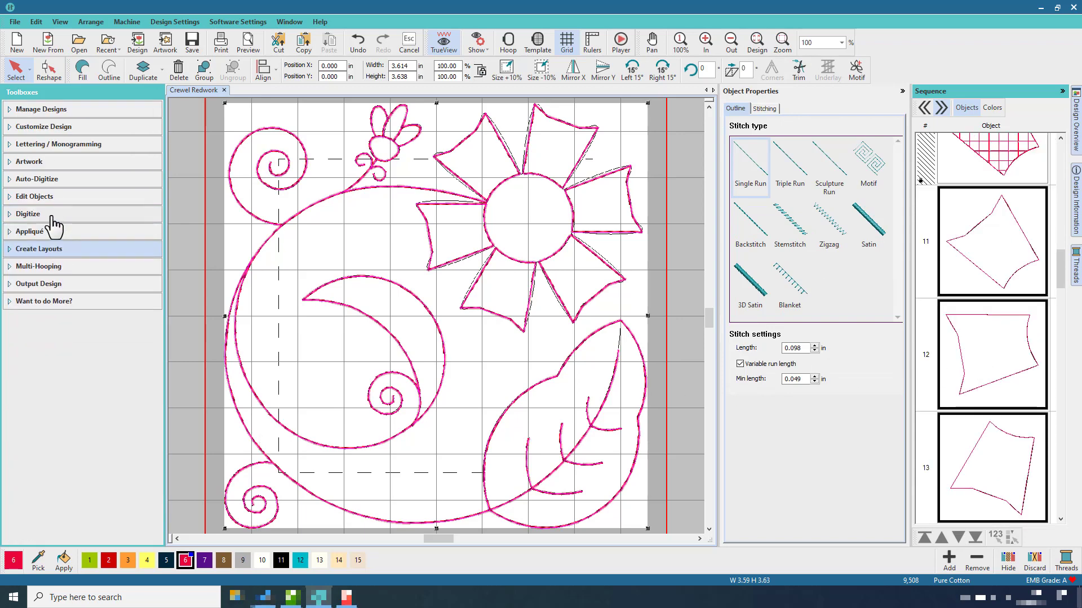
click(49, 216)
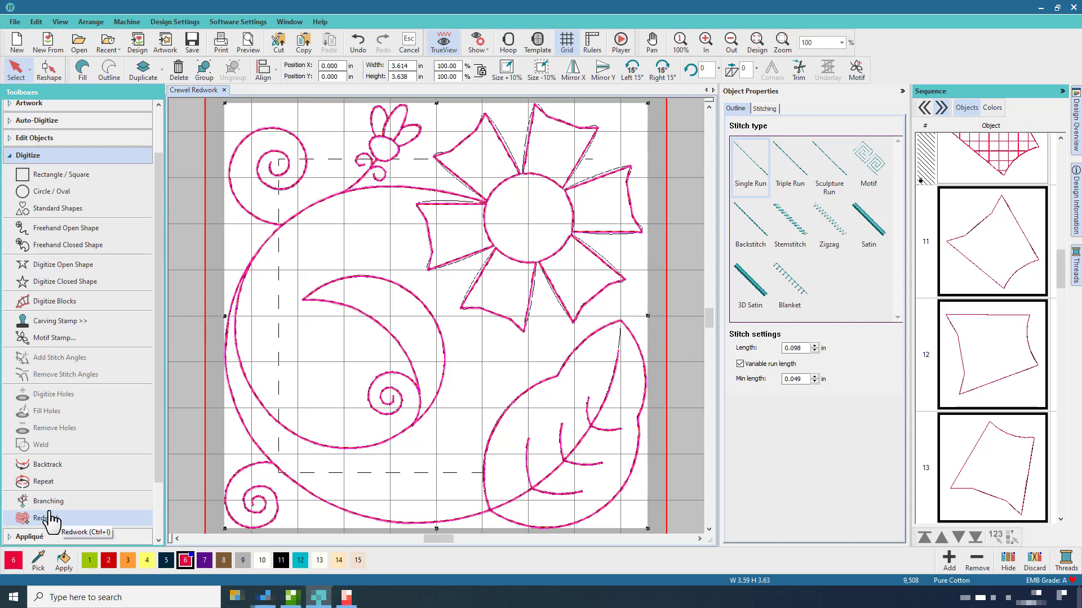
click(111, 521)
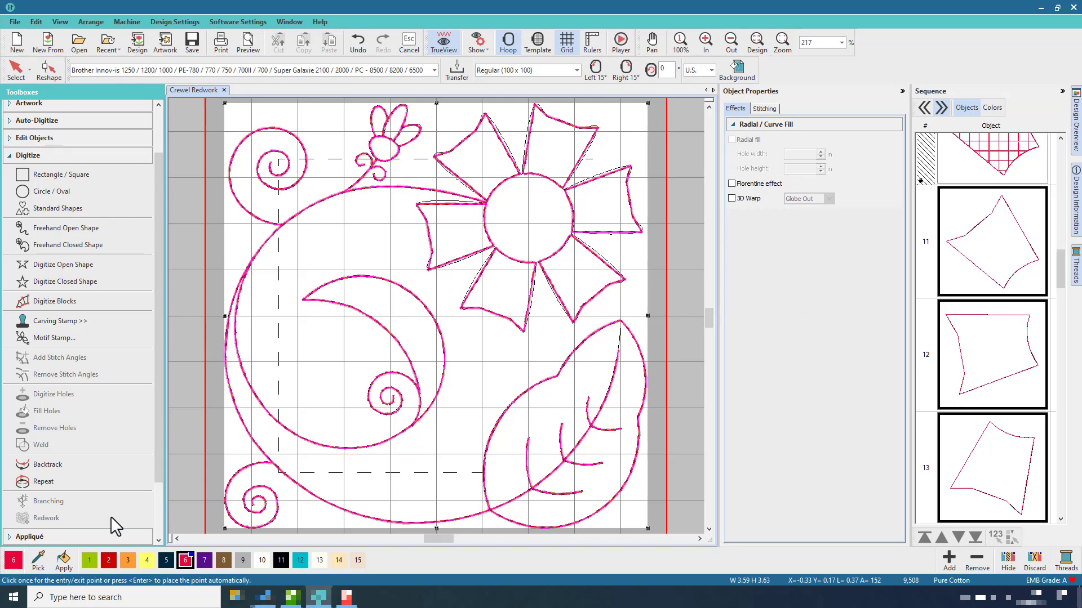
key(Return)
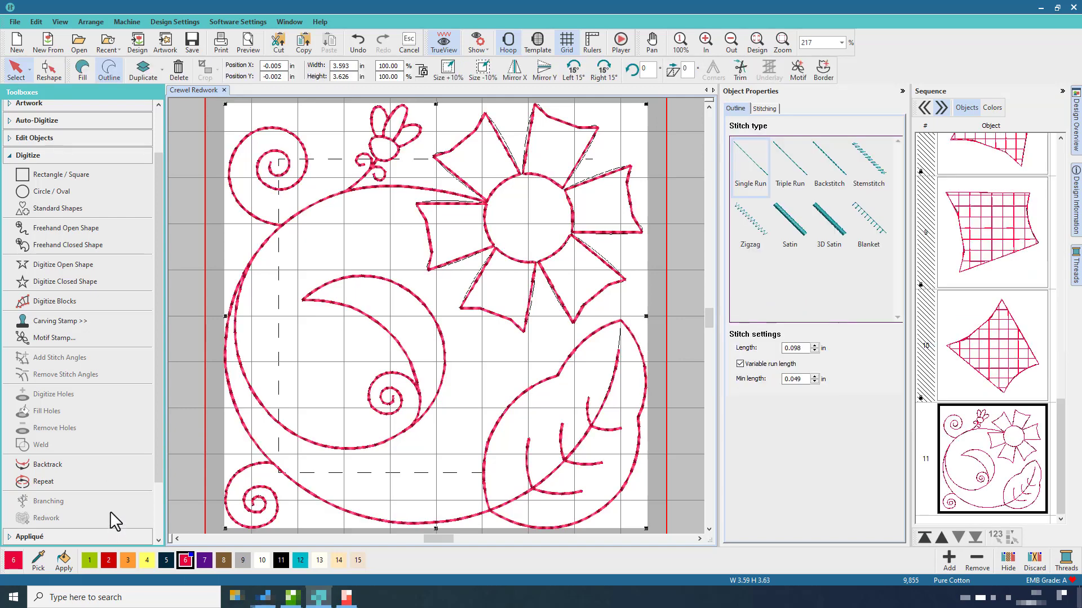
click(926, 538)
Unlock and unhide all the motif fills, leaving nothing selected
right_click(977, 330)
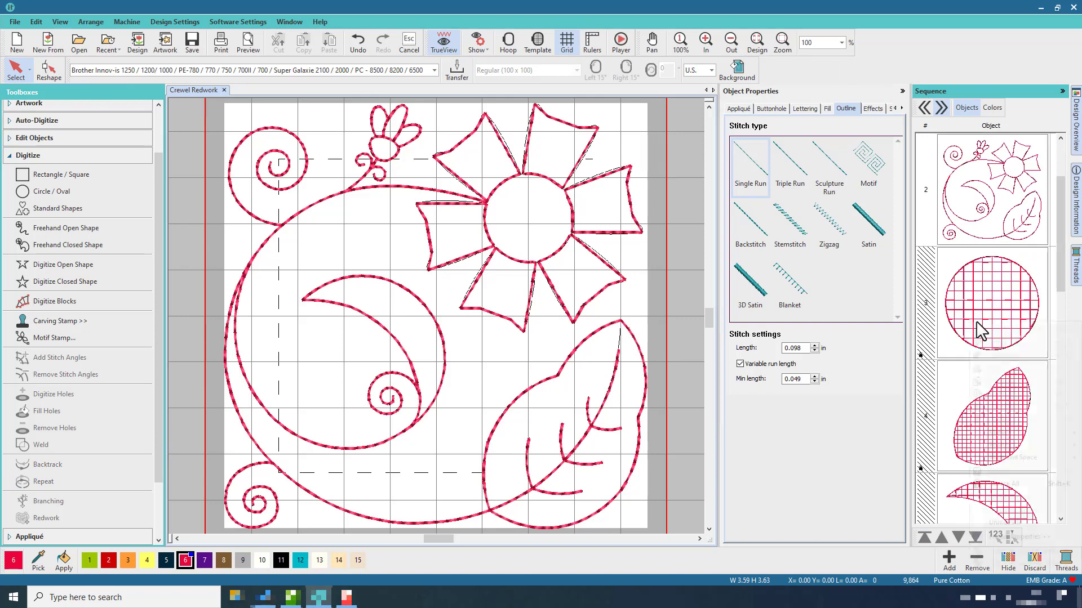
click(995, 401)
right_click(982, 334)
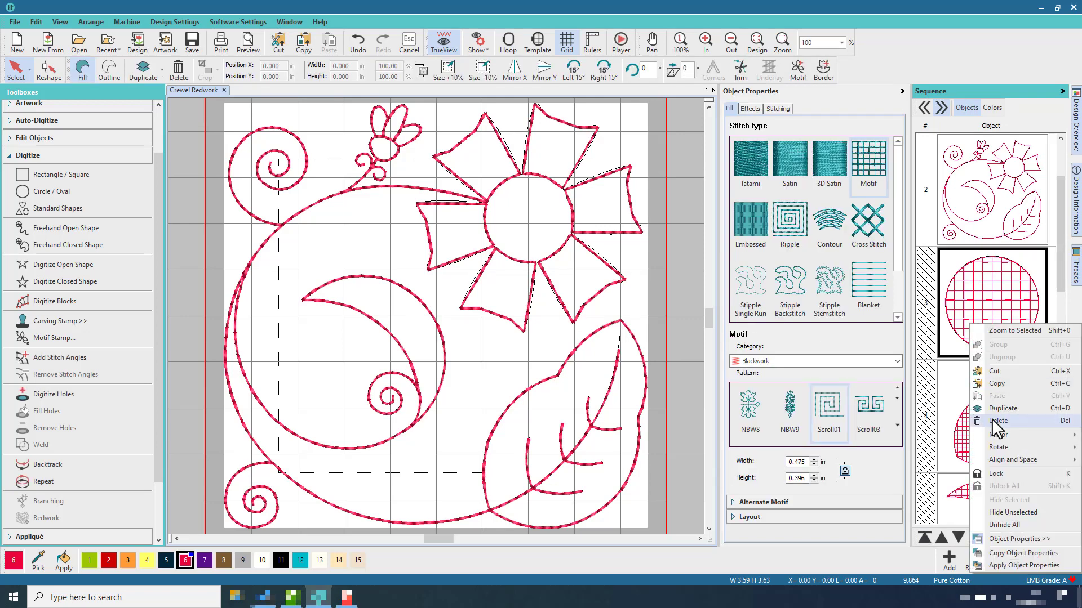
click(1013, 522)
click(665, 248)
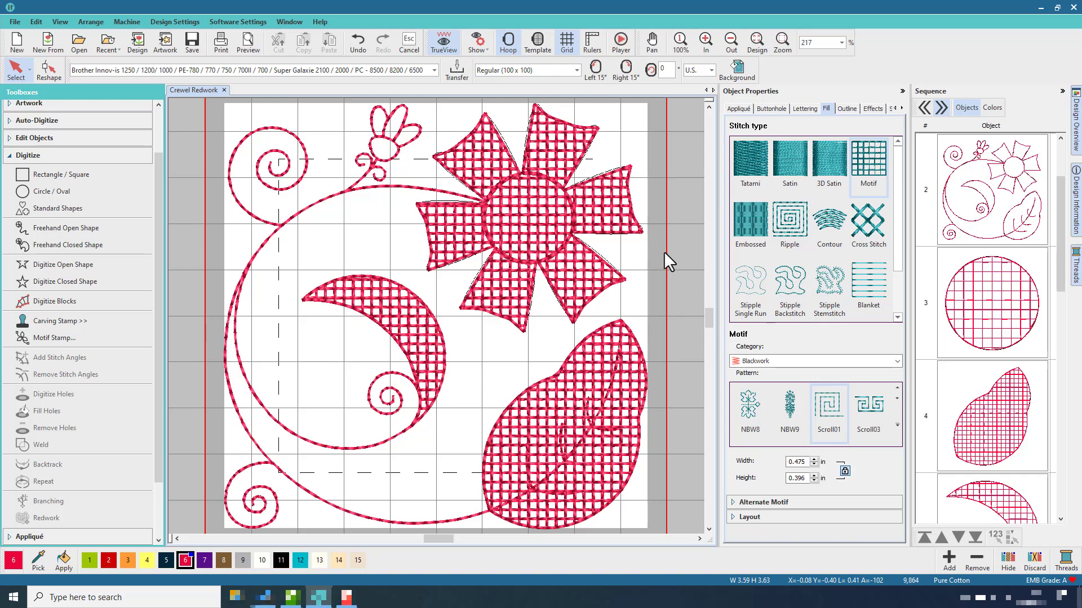
Try the Blackwork patterns NBW11, NBW10 and Kite01 on the crescent's motif fill
scroll(983, 397, down, 3)
click(1006, 321)
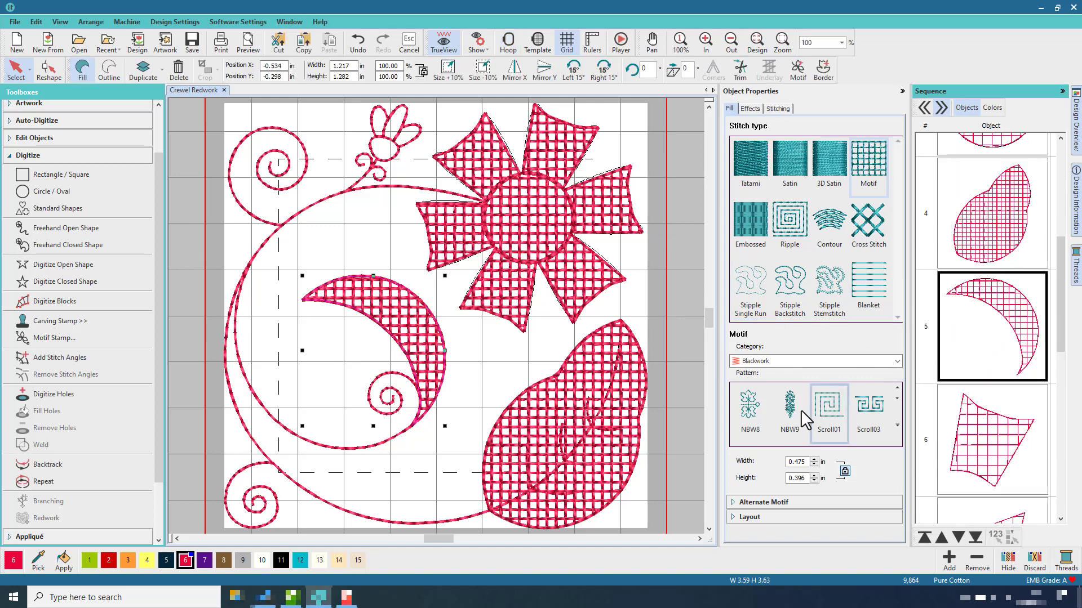
click(898, 432)
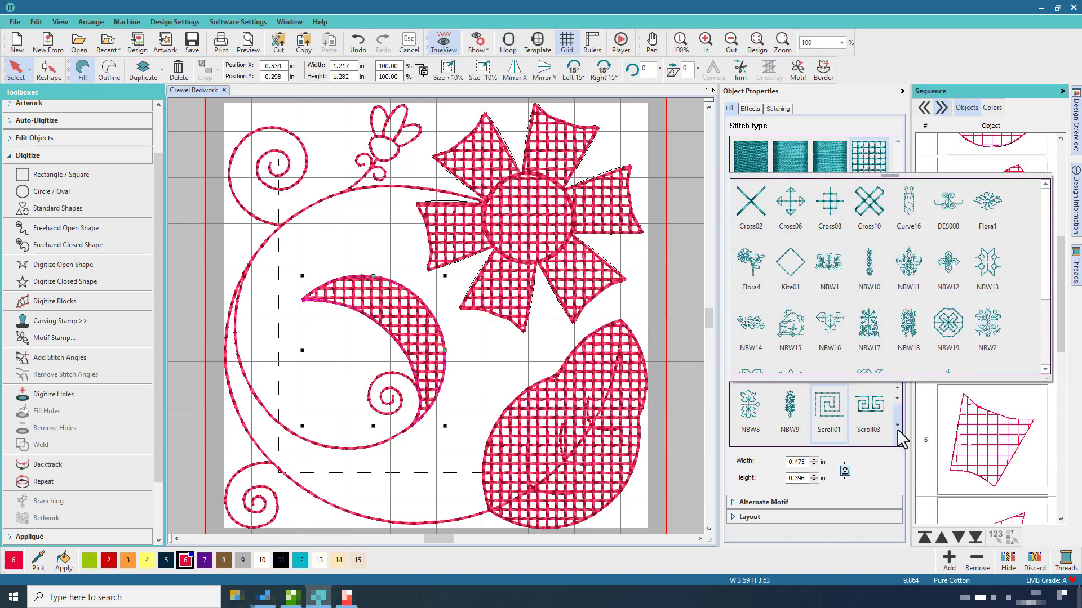
click(833, 325)
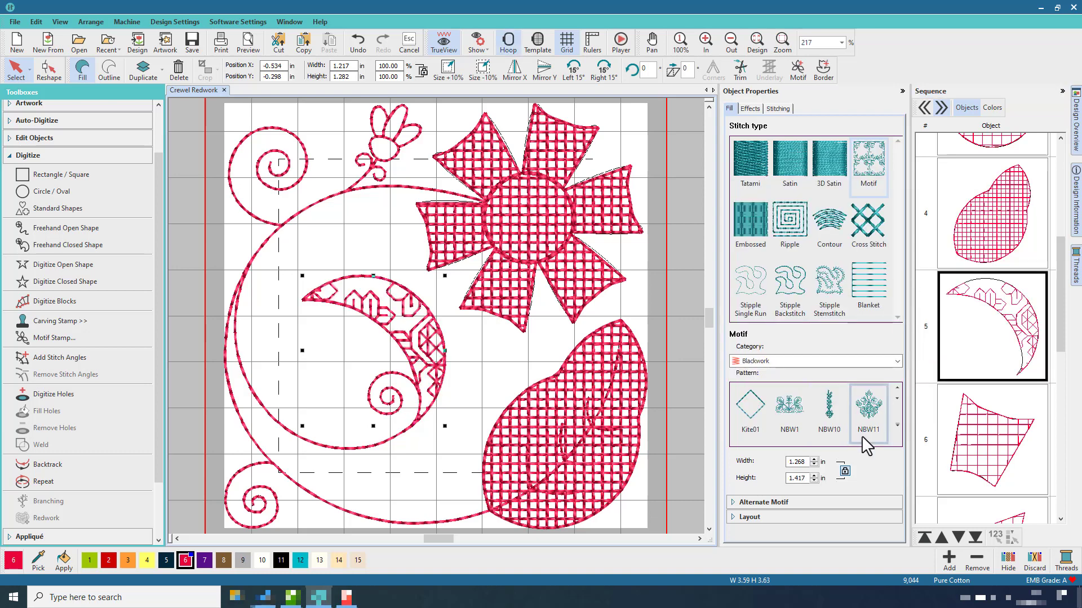
click(834, 423)
click(751, 409)
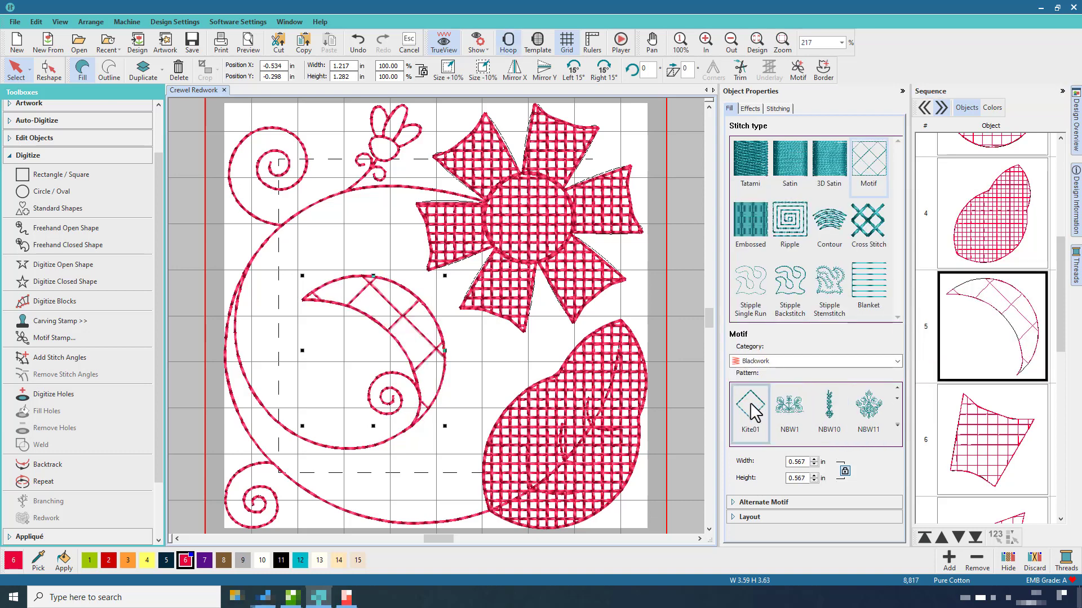
Try the Blackwork patterns NBW18 and NBW2 on the crescent's motif fill, and open the motif category choices
click(895, 432)
click(937, 315)
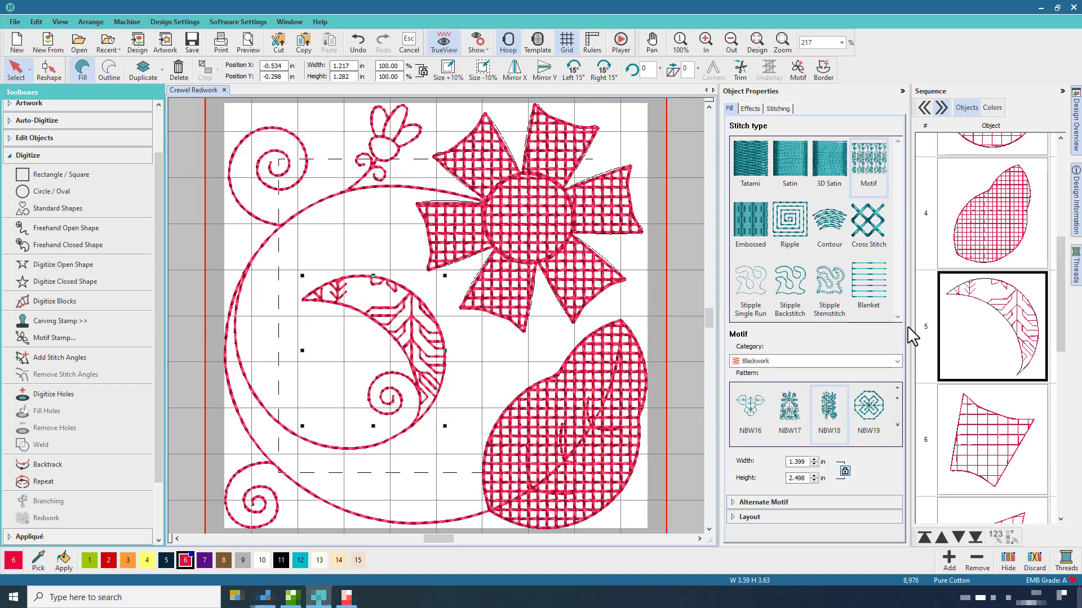
click(895, 428)
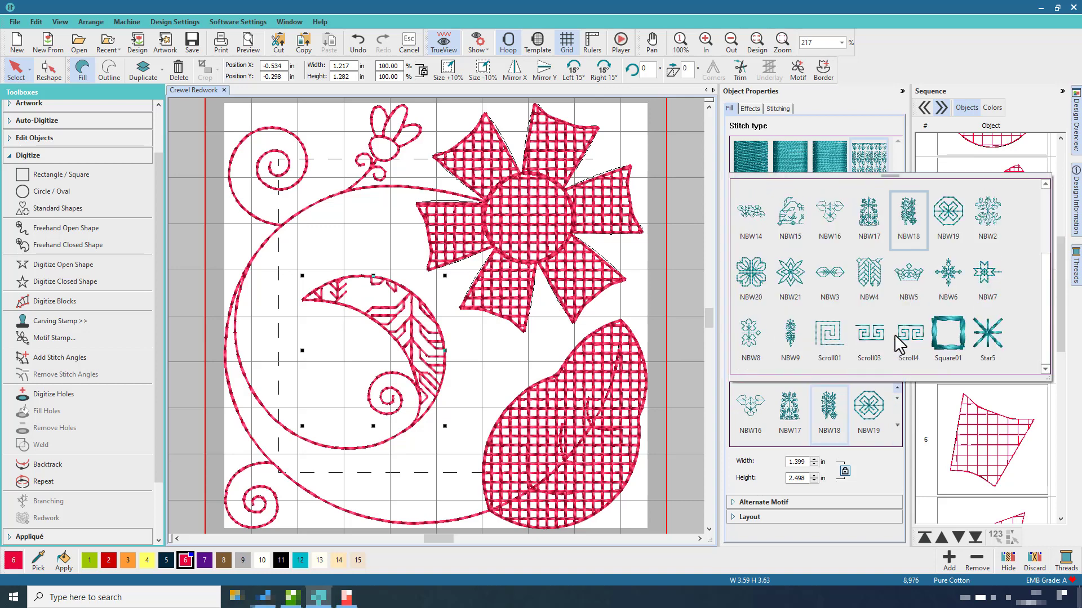
click(989, 221)
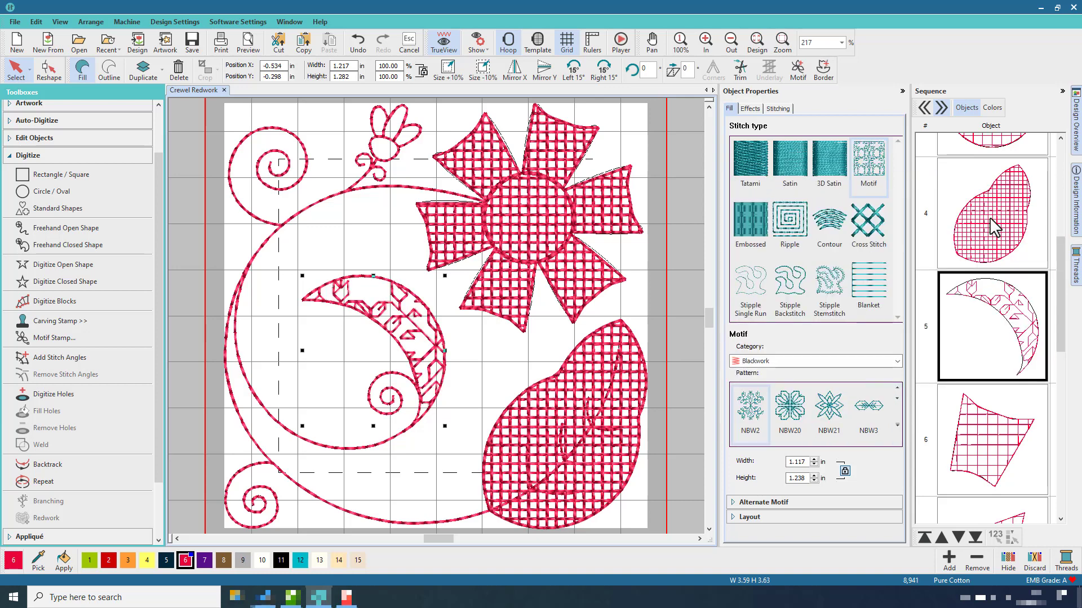
click(897, 431)
click(885, 471)
click(898, 361)
click(895, 380)
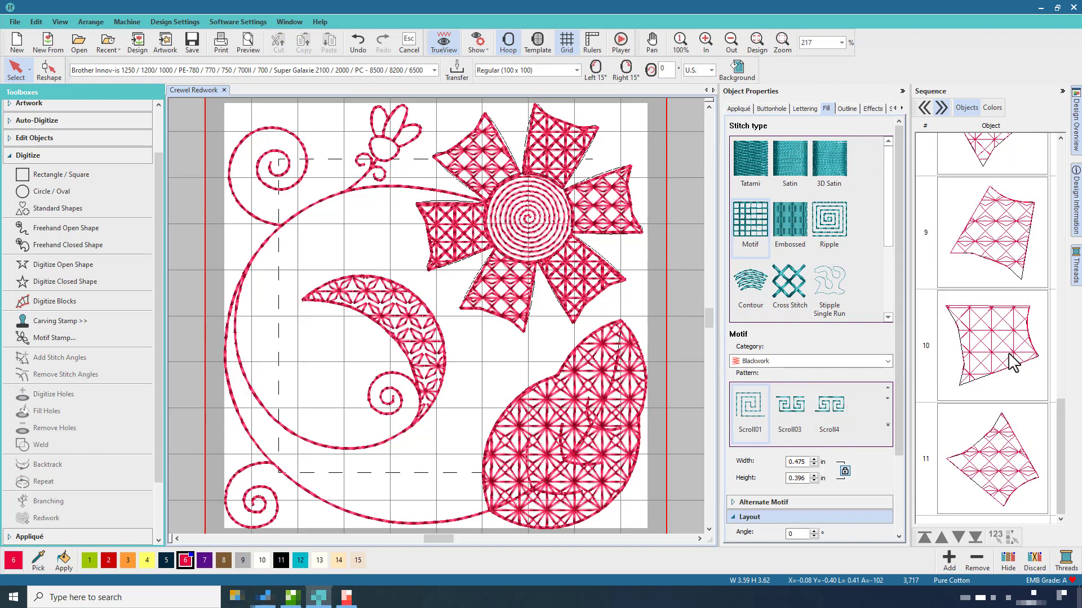
Move the Redwork outline object to the end of the sequence so it stitches after all the fills
drag(1061, 416, 1062, 158)
click(1011, 268)
click(975, 537)
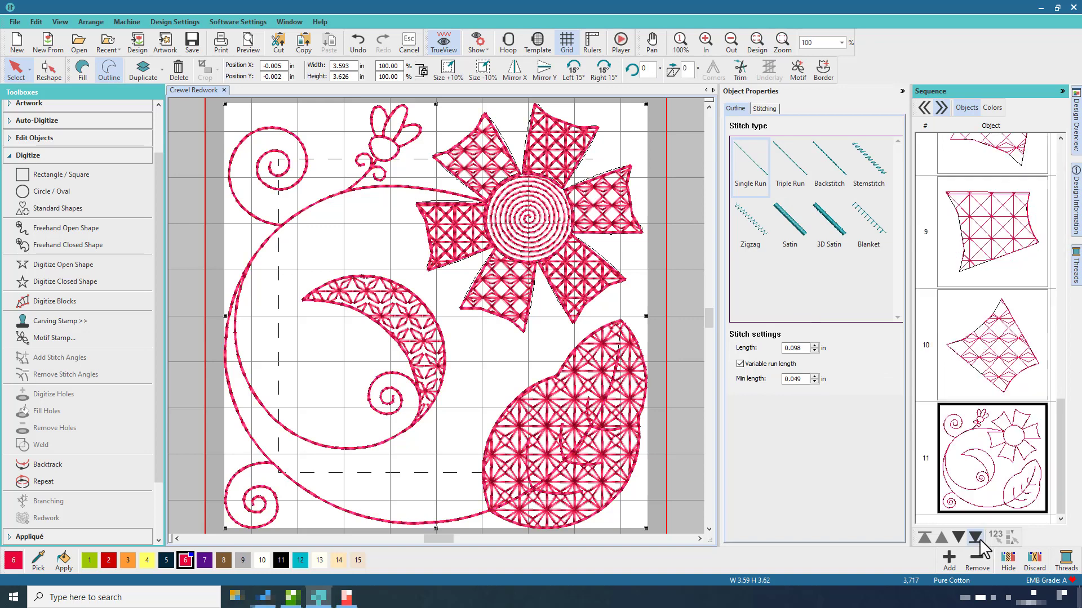
Examine the flower centre and leaf fills at the beginning of the sequence
drag(1059, 434, 1060, 174)
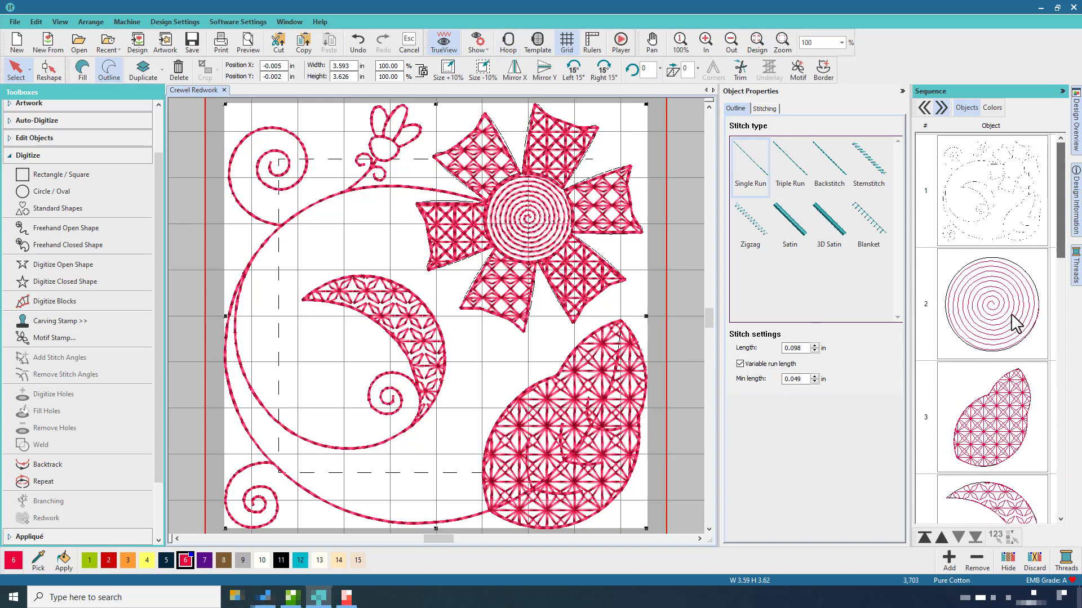
click(1016, 325)
click(1012, 407)
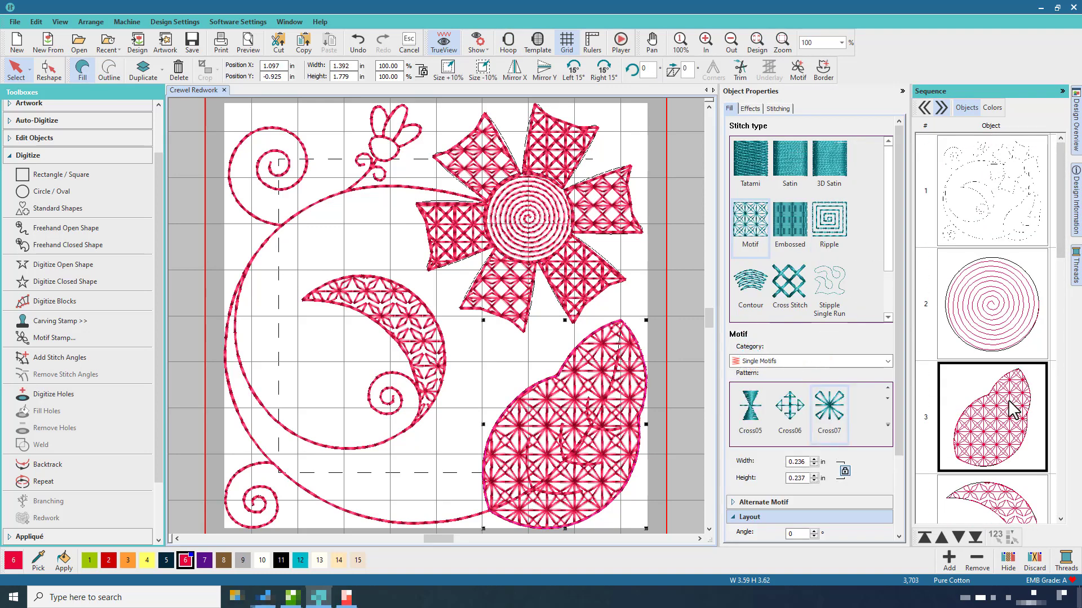
scroll(1009, 402, down, 1)
scroll(1013, 407, down, 1)
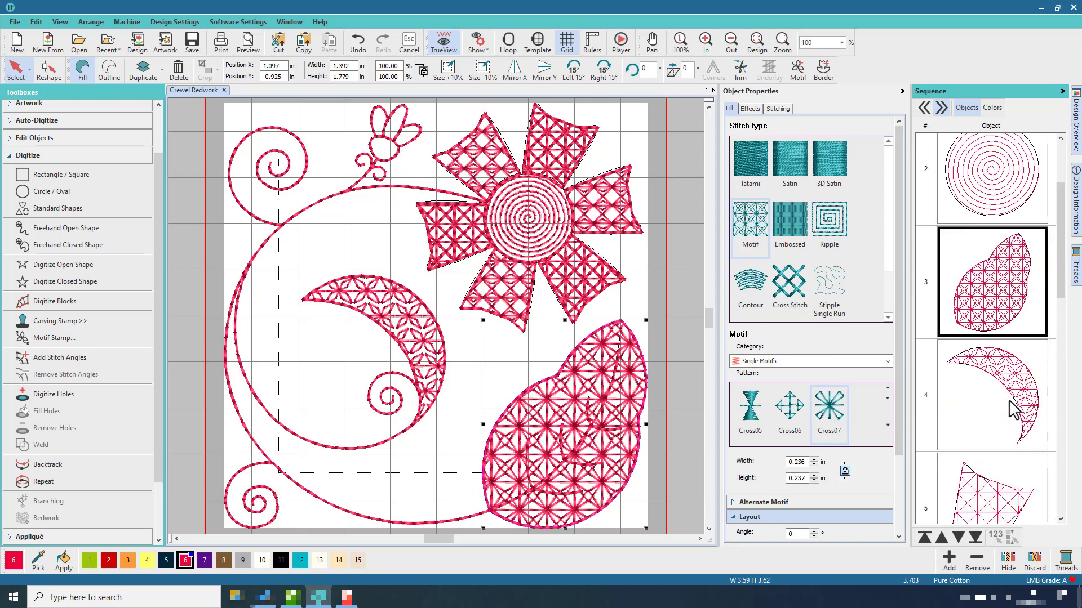
Move the leaf and crescent fills together behind all the petal fills, directly before the Redwork outline
scroll(1013, 407, down, 1)
ctrl+click(1012, 358)
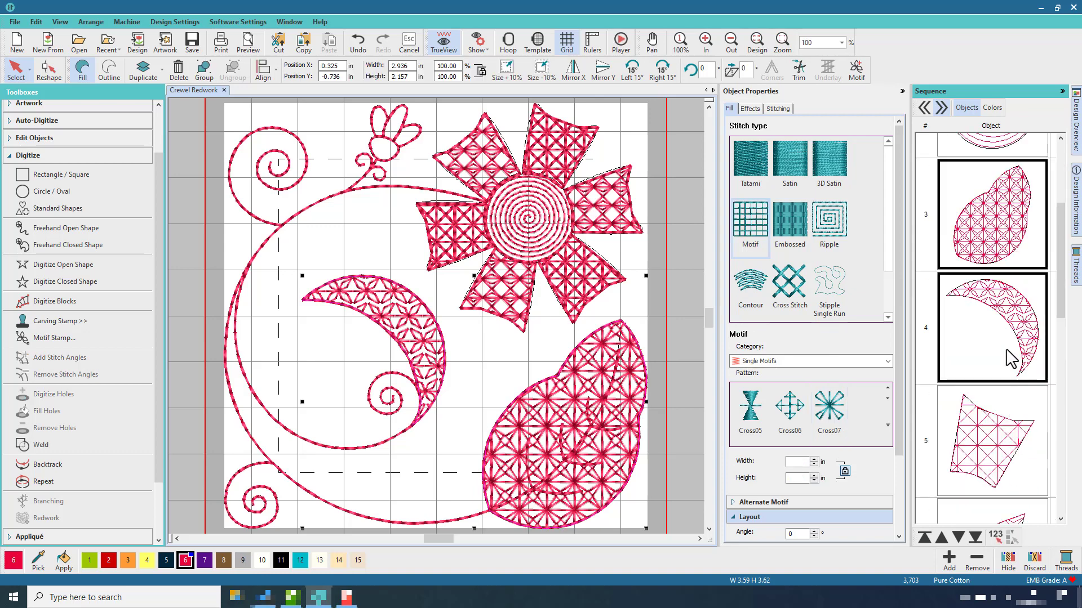
click(975, 537)
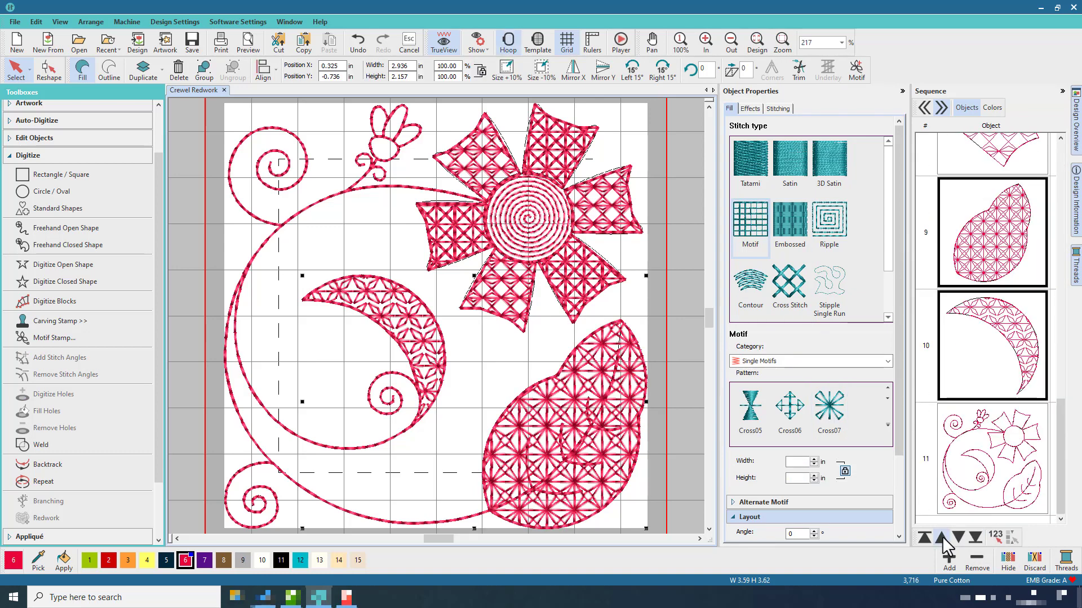
Examine the stitching order of the petal fills that follow the flower centre in the sequence
drag(1063, 434, 1064, 220)
click(997, 214)
click(977, 317)
click(995, 406)
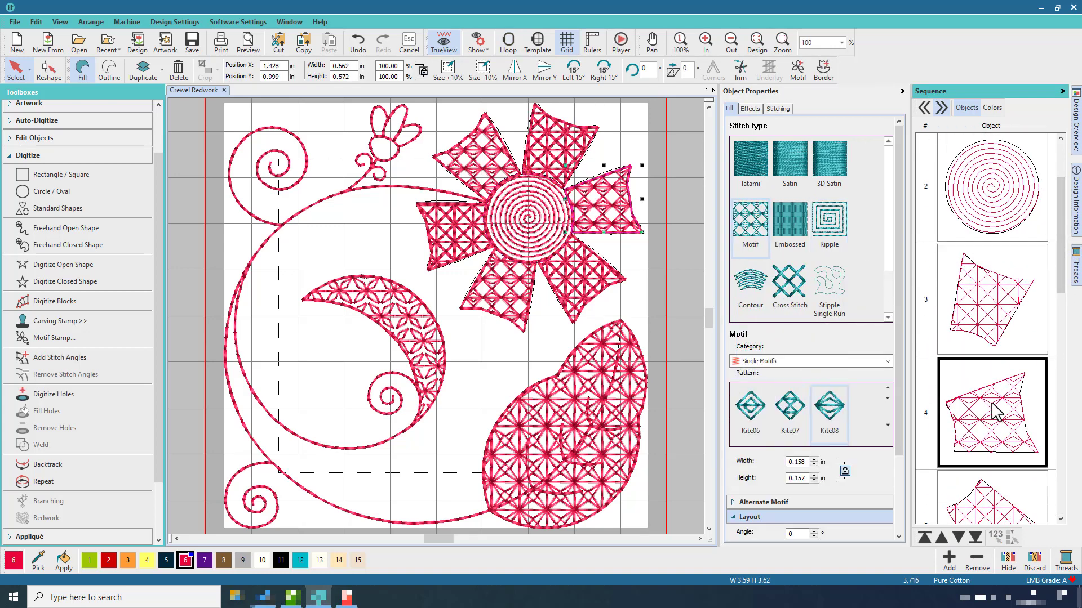
scroll(995, 408, down, 2)
click(995, 412)
click(997, 483)
scroll(996, 483, down, 2)
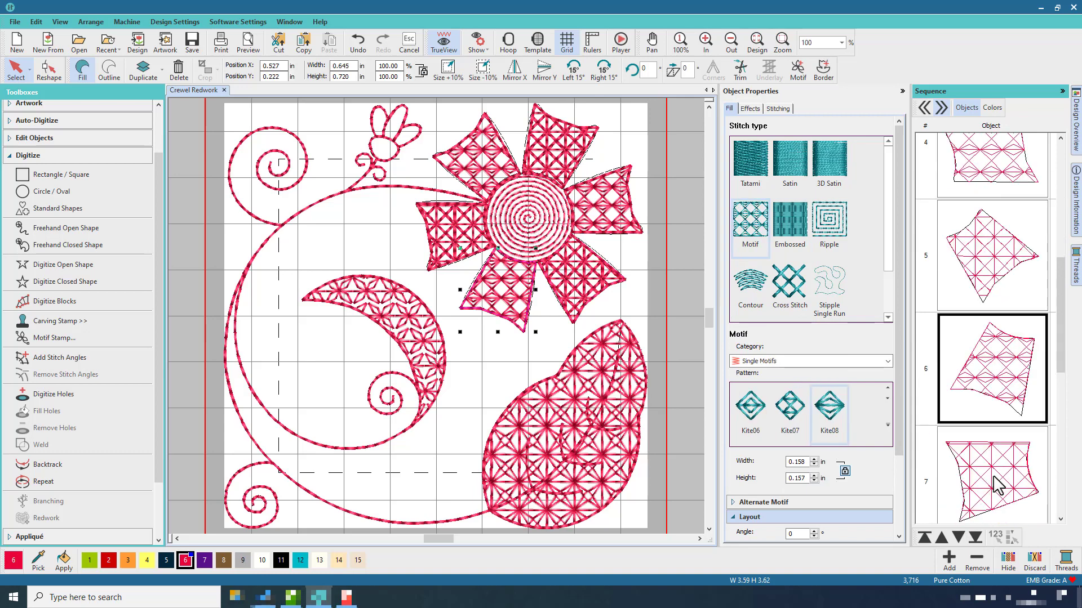
scroll(997, 479, down, 2)
click(995, 434)
scroll(995, 434, down, 2)
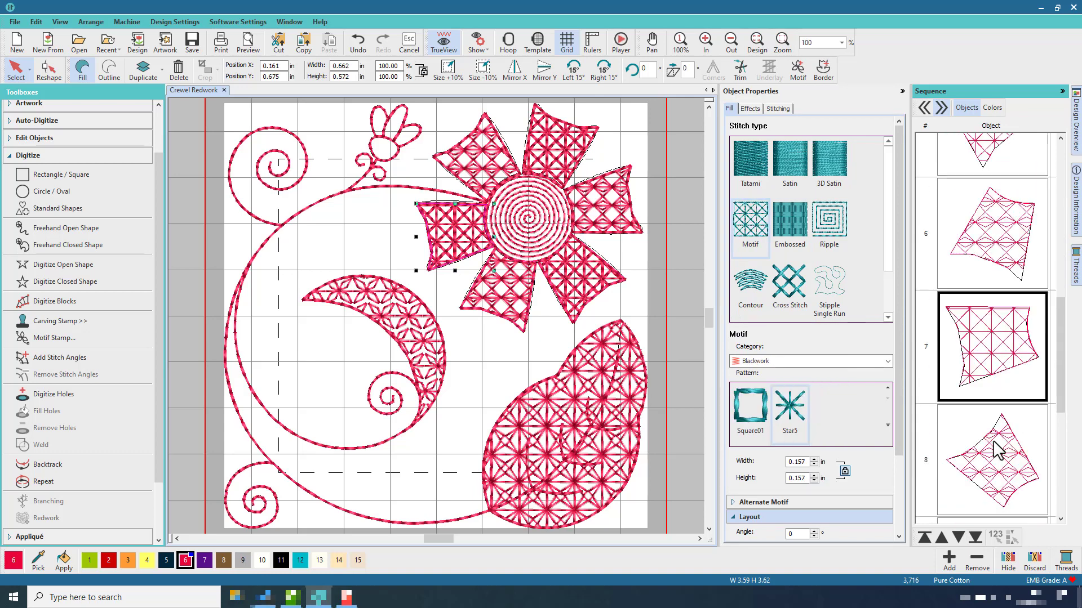
Move the upper-left petal's fill forward in the sequence to directly after the flower centre
click(996, 451)
scroll(996, 451, down, 3)
scroll(994, 468, up, 1)
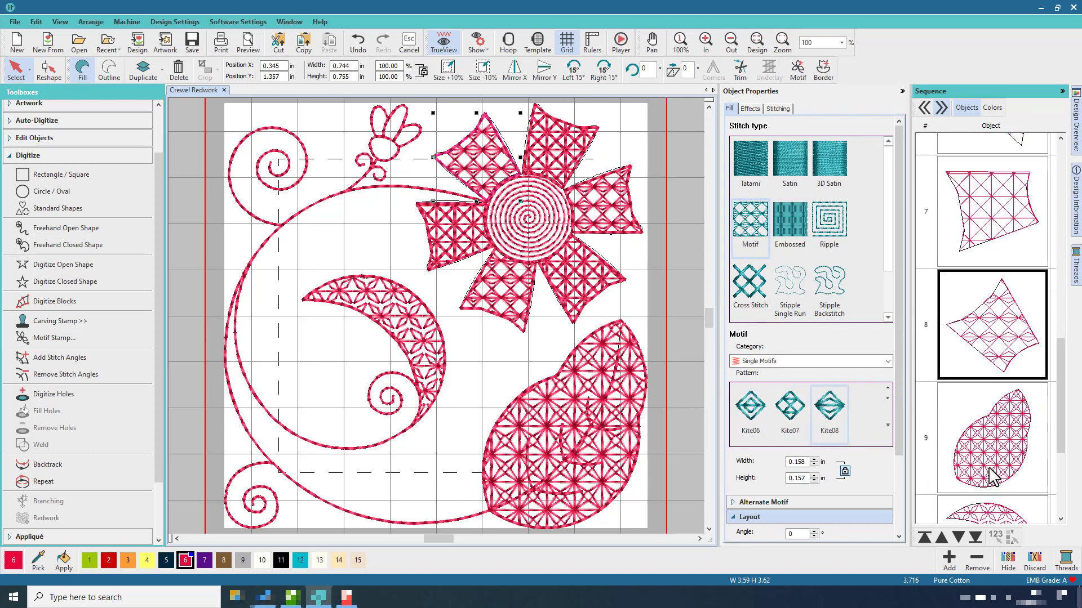
click(924, 537)
click(959, 537)
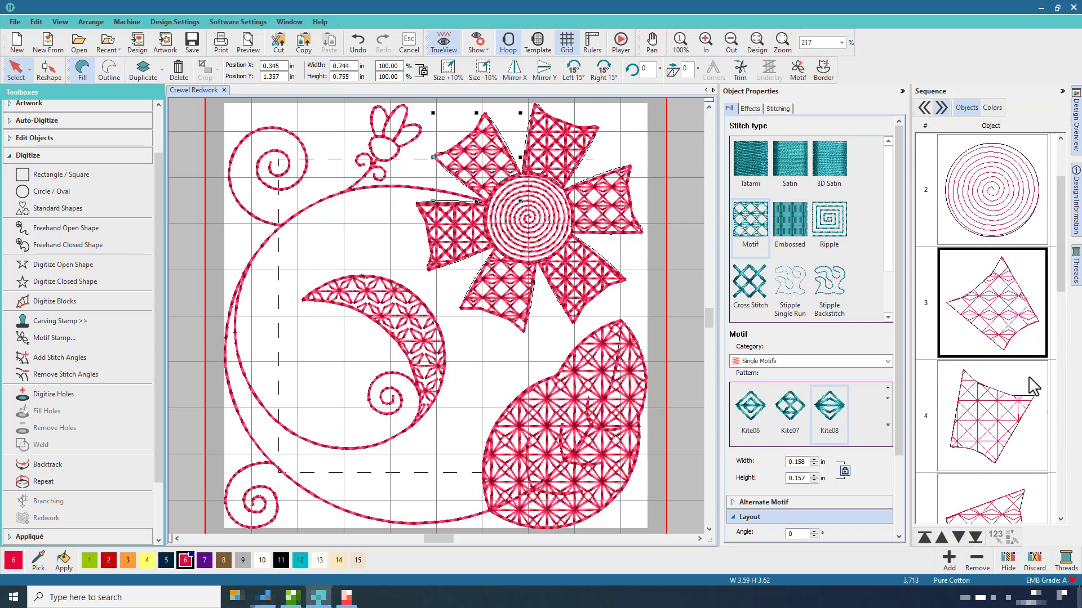
Check the order of the remaining fills and move the crescent's fill ahead of the leaf's fill
click(1007, 411)
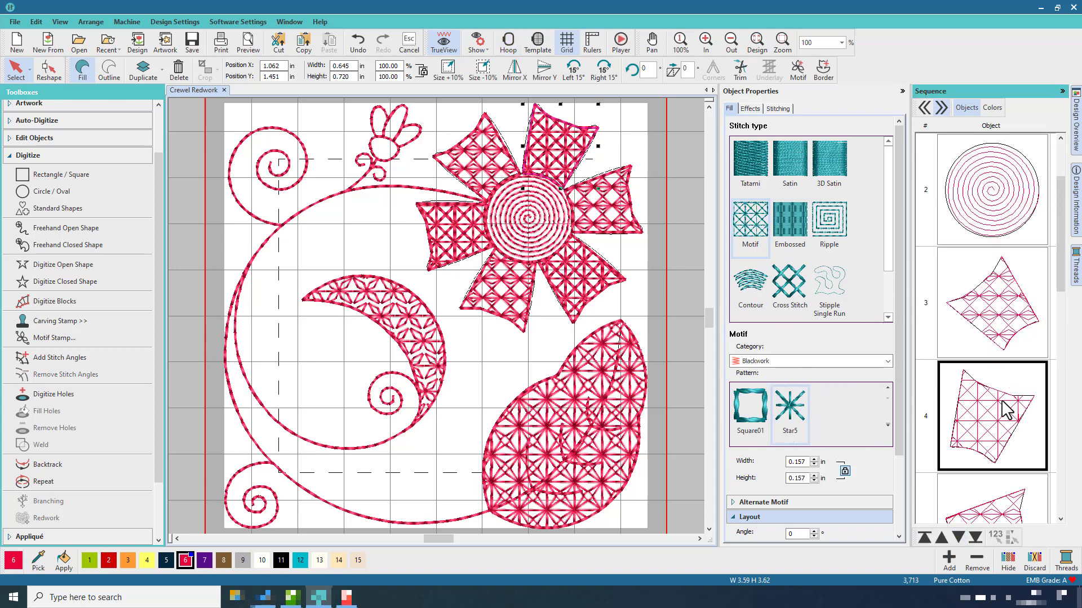
scroll(1008, 394, down, 10)
click(1009, 371)
scroll(1003, 361, down, 2)
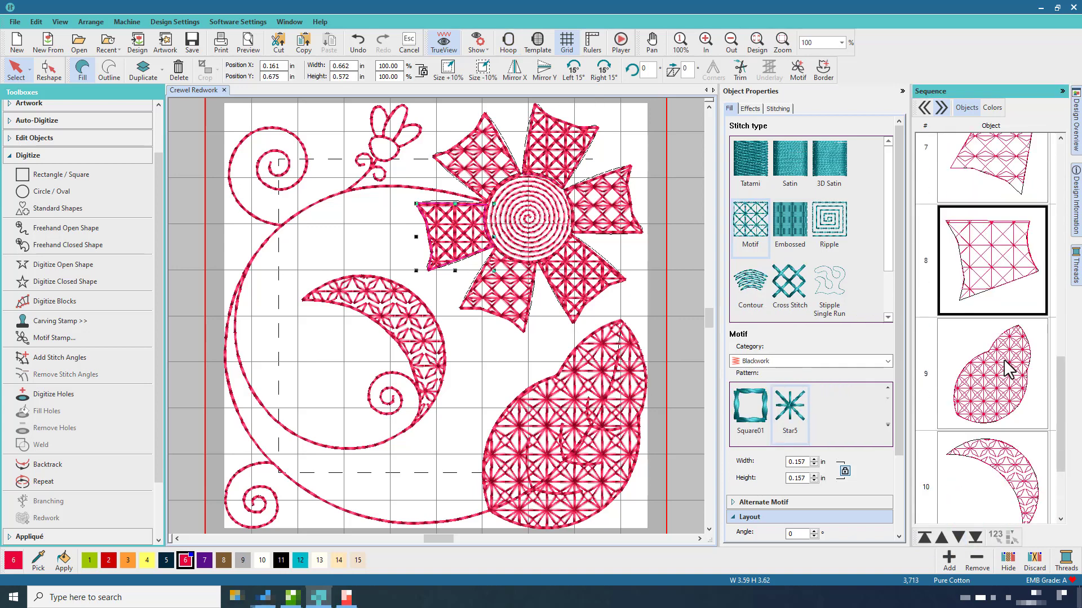
click(997, 344)
click(1015, 402)
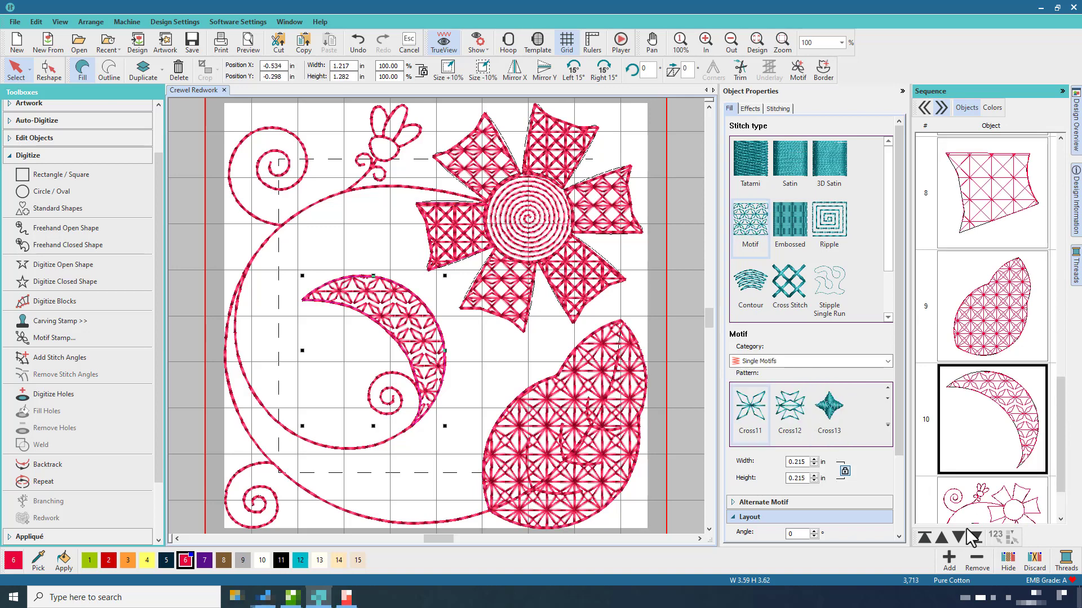
click(942, 538)
click(995, 431)
scroll(994, 431, down, 2)
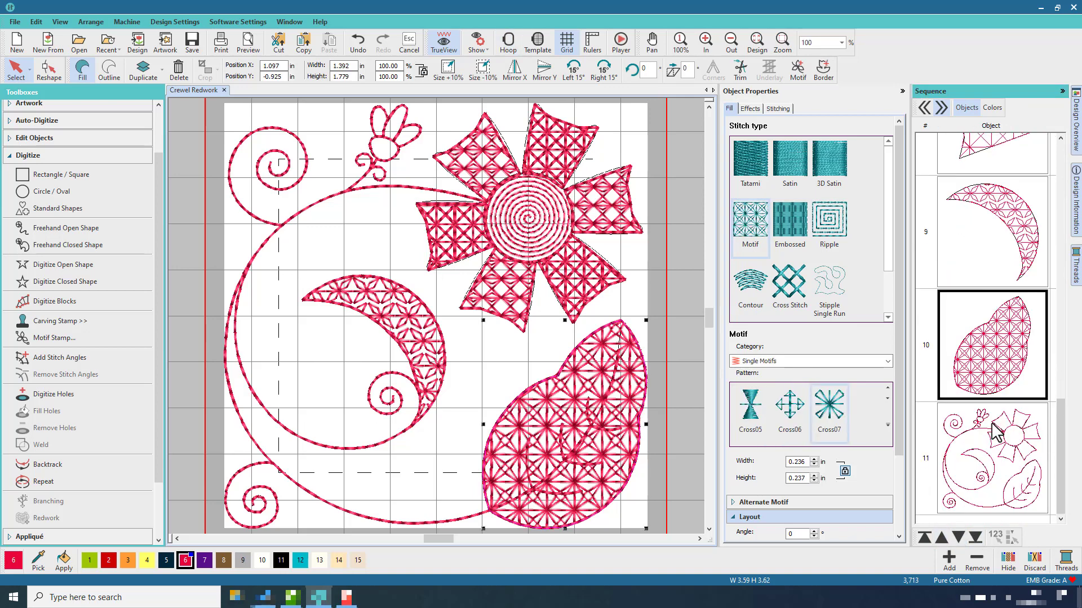
click(996, 433)
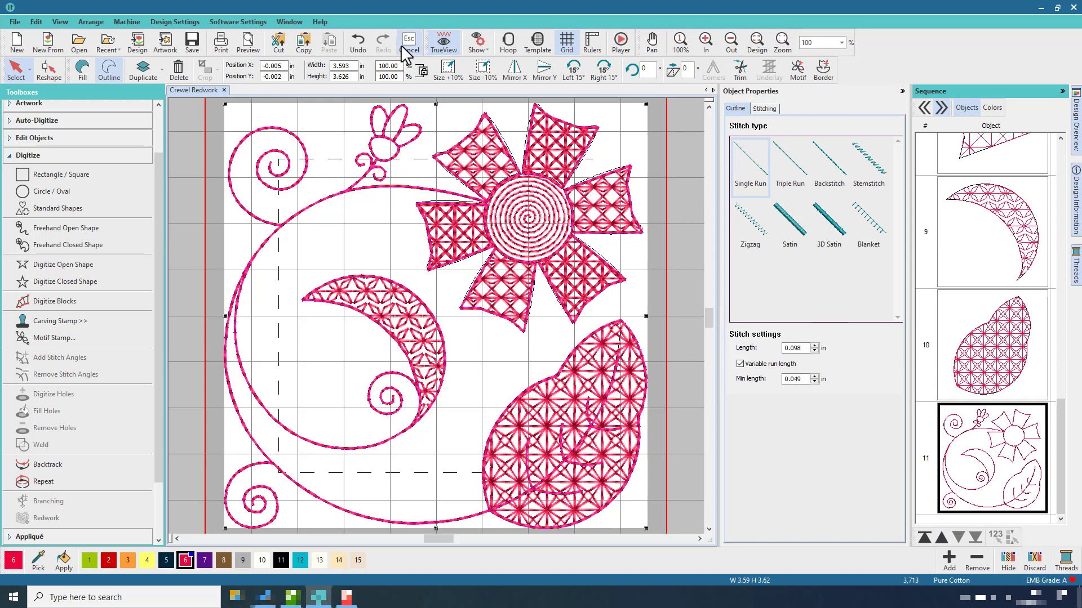
Turn off TrueView and reshape the crescent so its stitch exit point sits at its lower tip
click(437, 50)
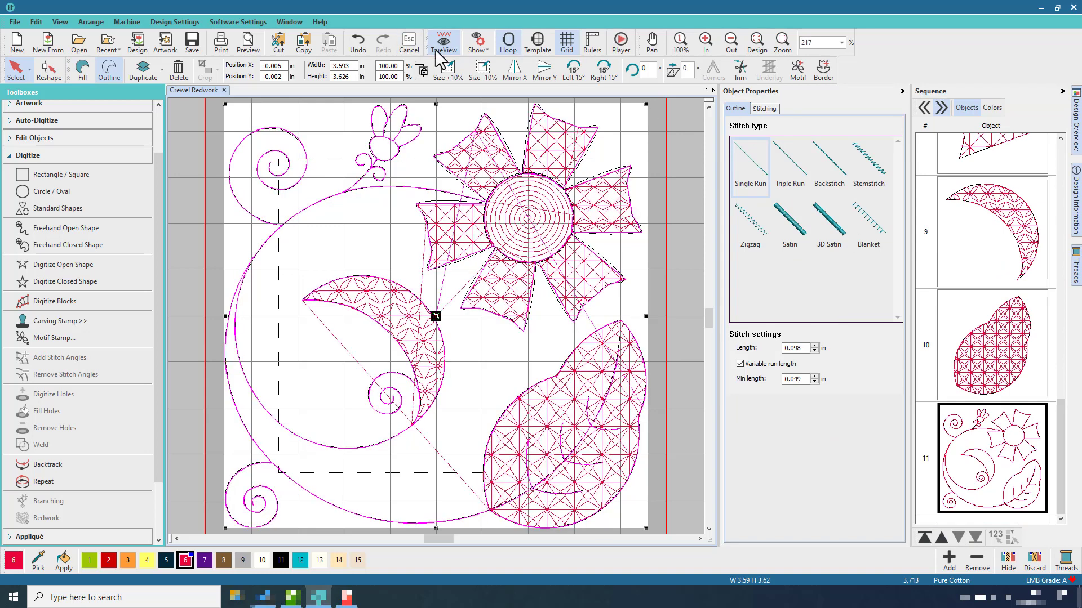
click(377, 294)
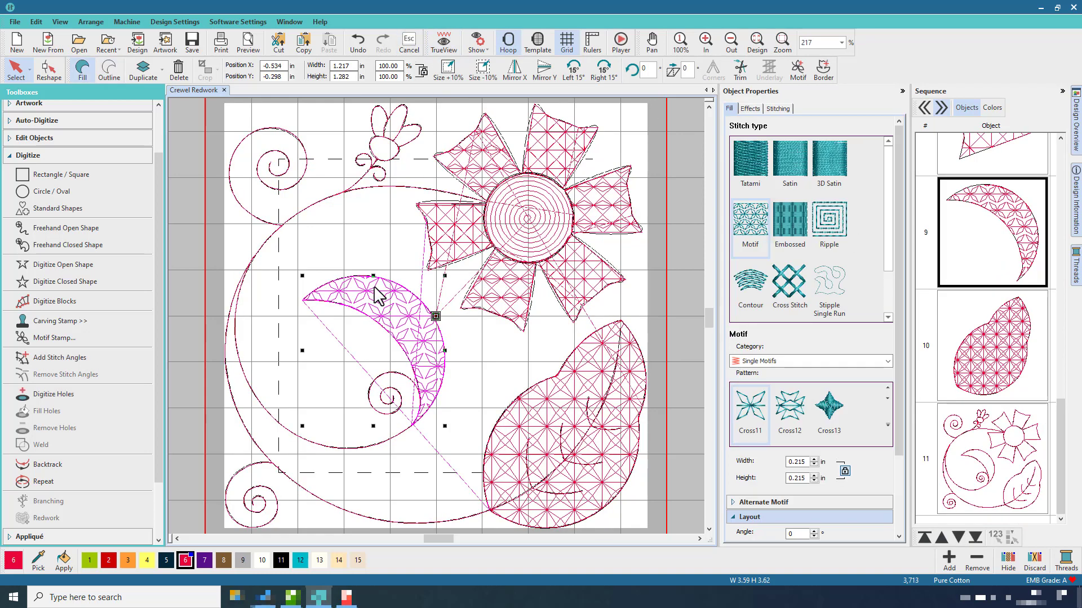
click(48, 68)
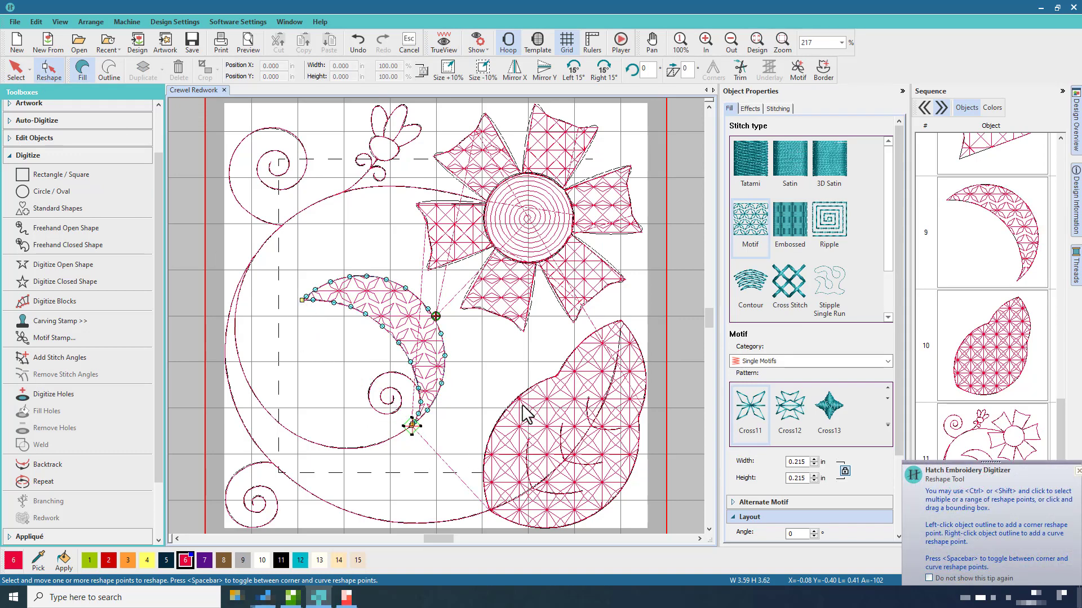
click(16, 69)
Examine the leaf and petal fills' connectors, and the entry and exit points of the top, right and lower-right petals
click(538, 409)
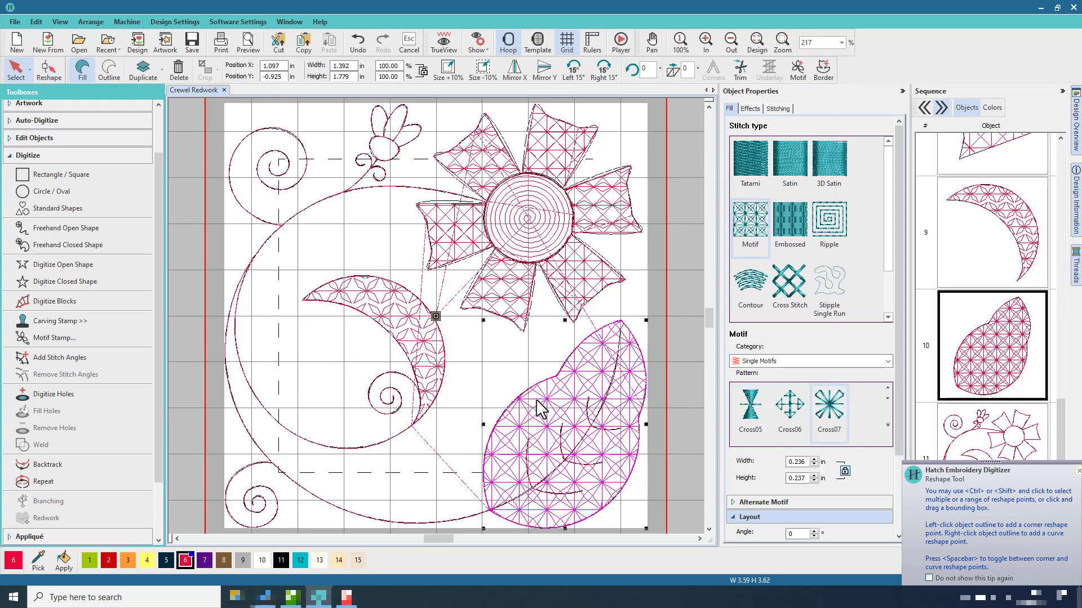
click(468, 258)
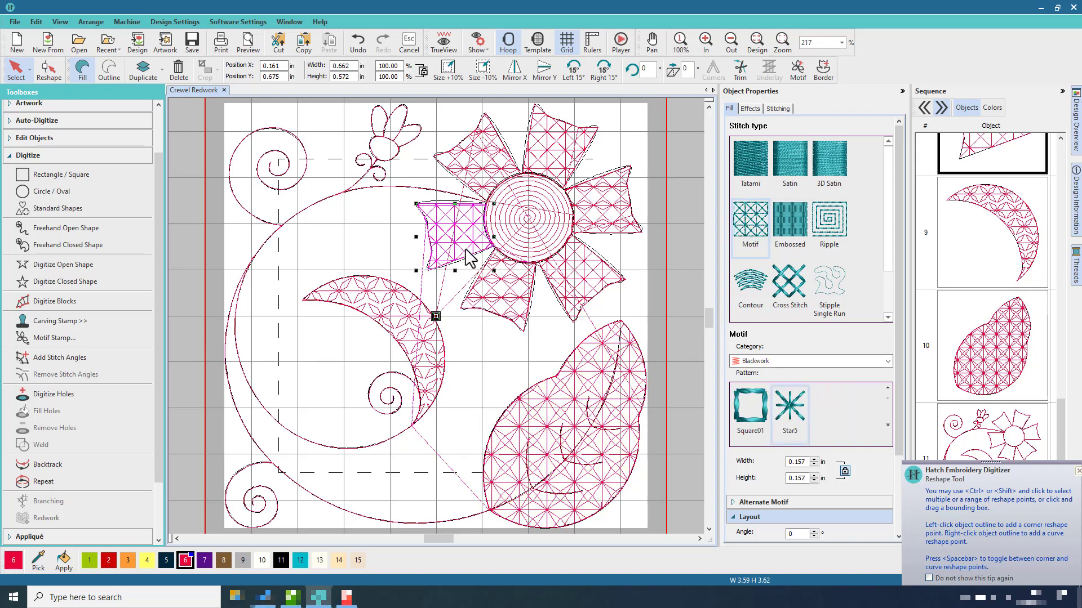
click(499, 299)
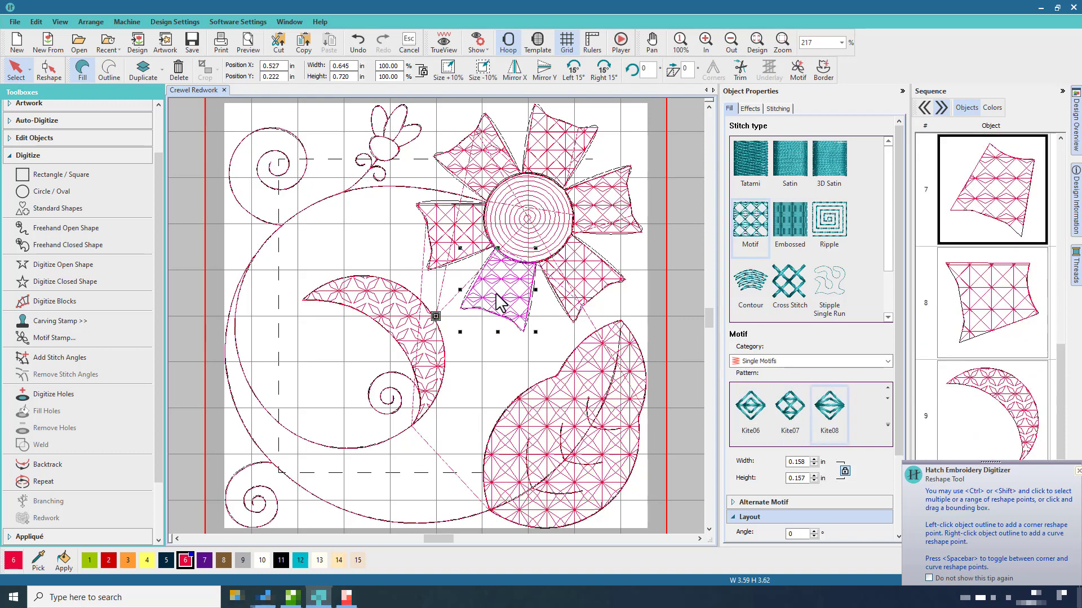
click(562, 174)
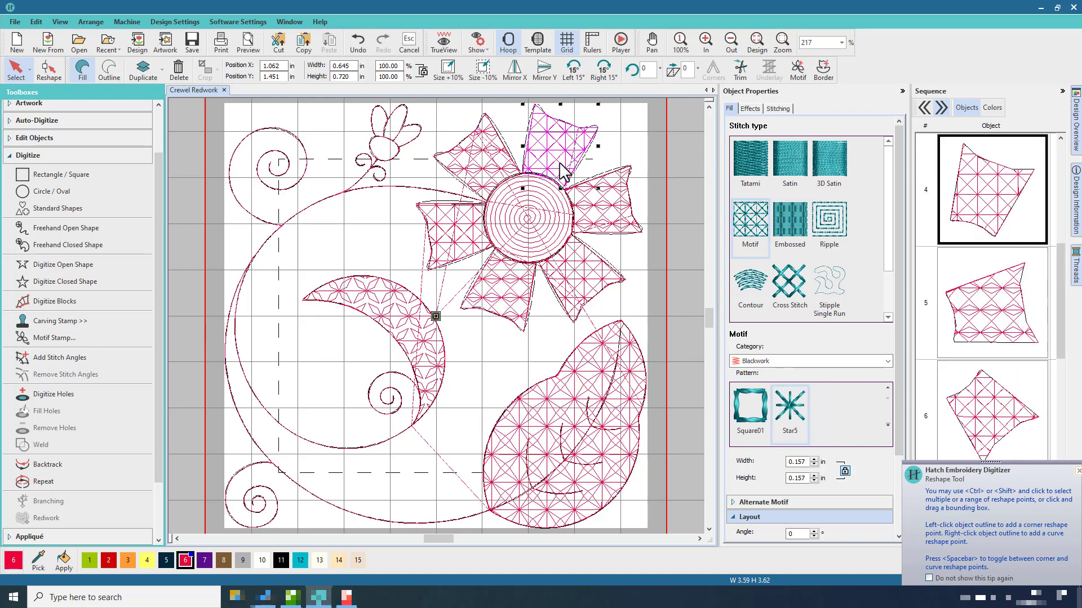
click(53, 76)
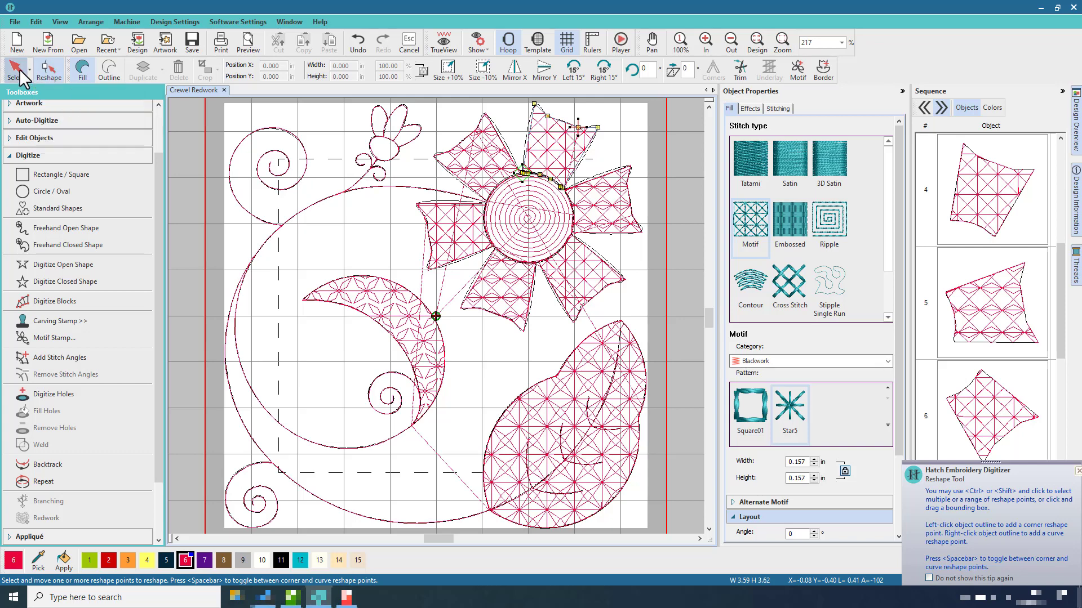
key(Escape)
click(580, 221)
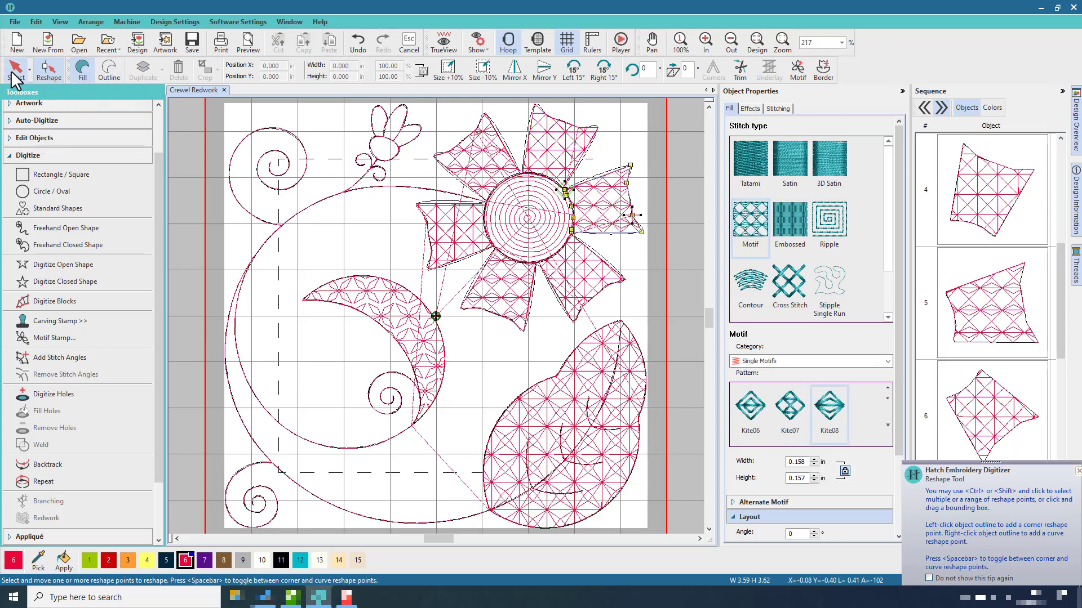
click(589, 285)
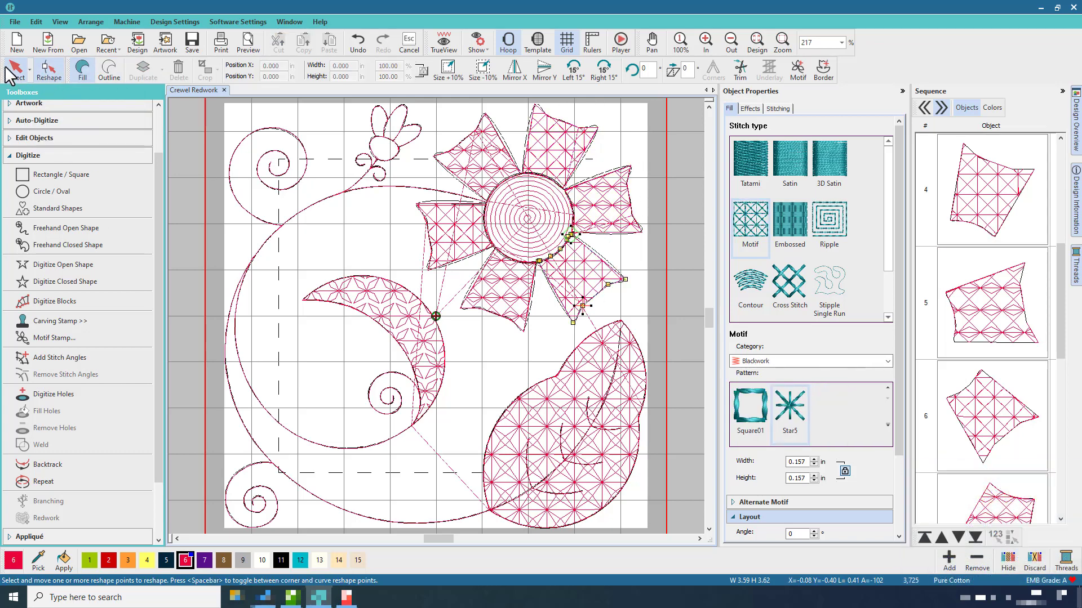
Move the top petal's stitch exit point to its inner corner beside the right petal
key(shift+Tab)
key(shift+Tab)
key(h)
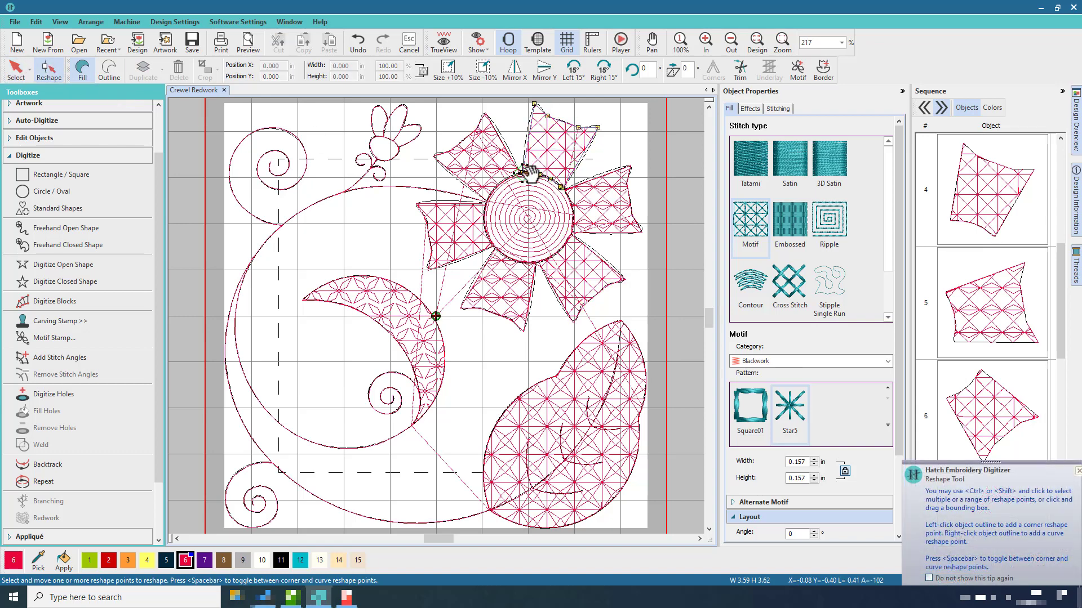
click(16, 69)
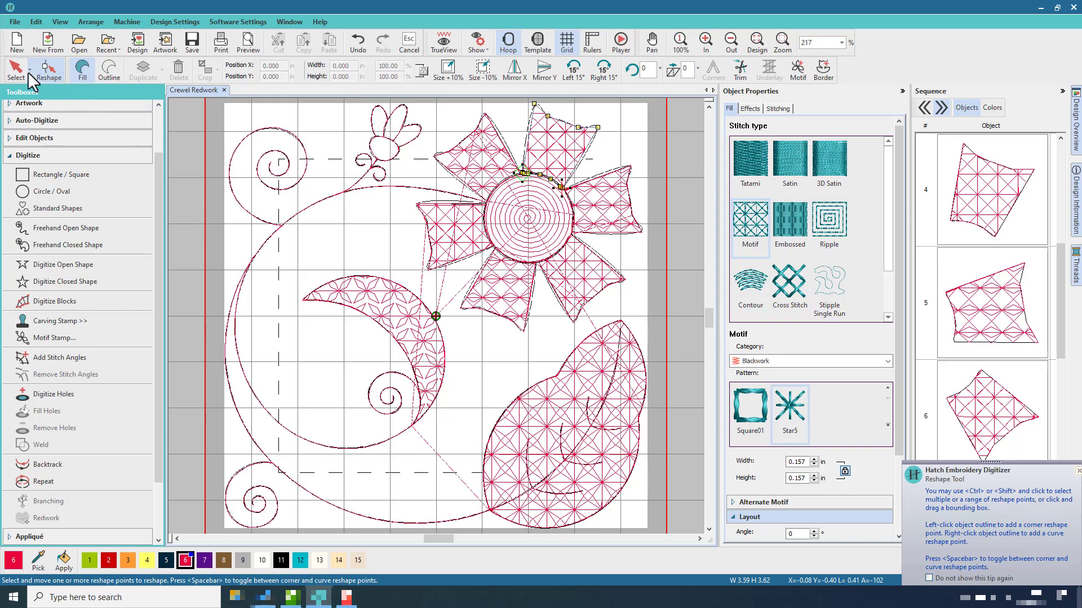
Move the upper-left petal's stitch exit point to its inner corner beside the top petal
key(shift+Tab)
click(49, 69)
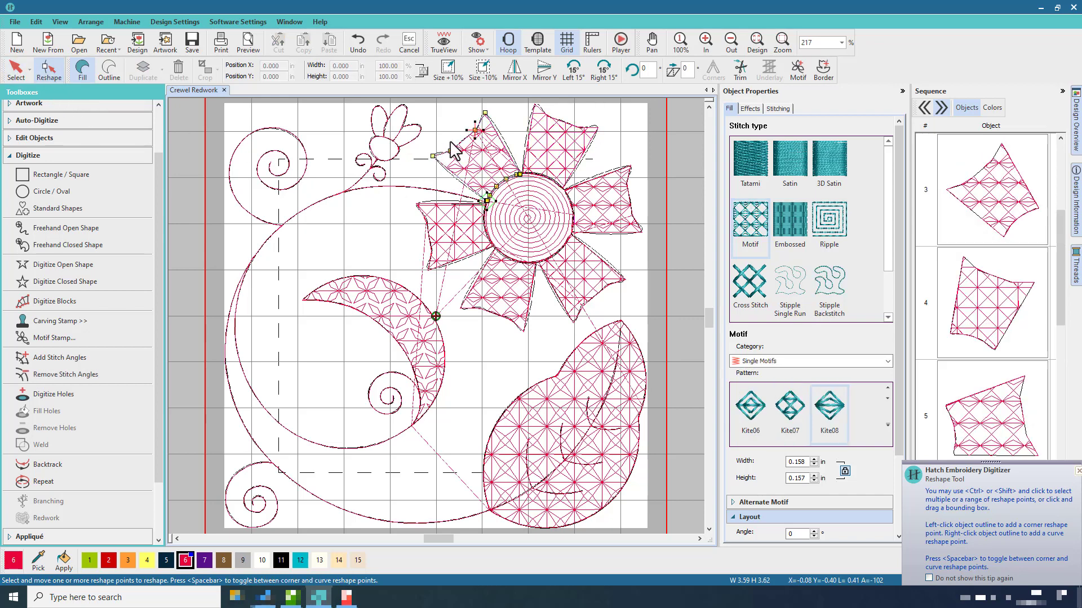
key(Escape)
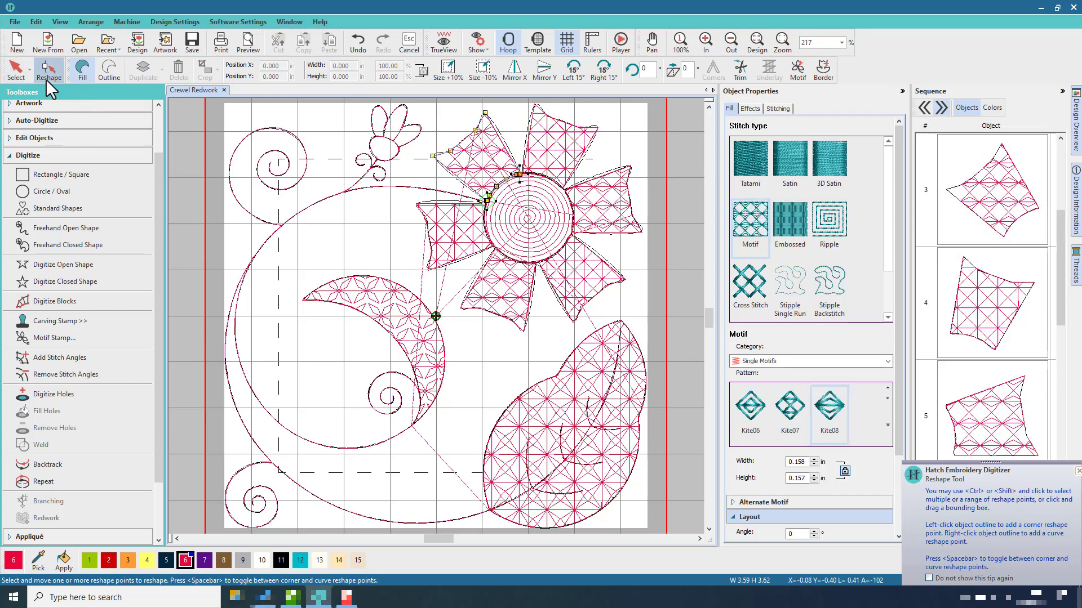
Move the right petal's stitch exit point to its inner edge near the lower-right petal
key(ctrl+a)
click(624, 223)
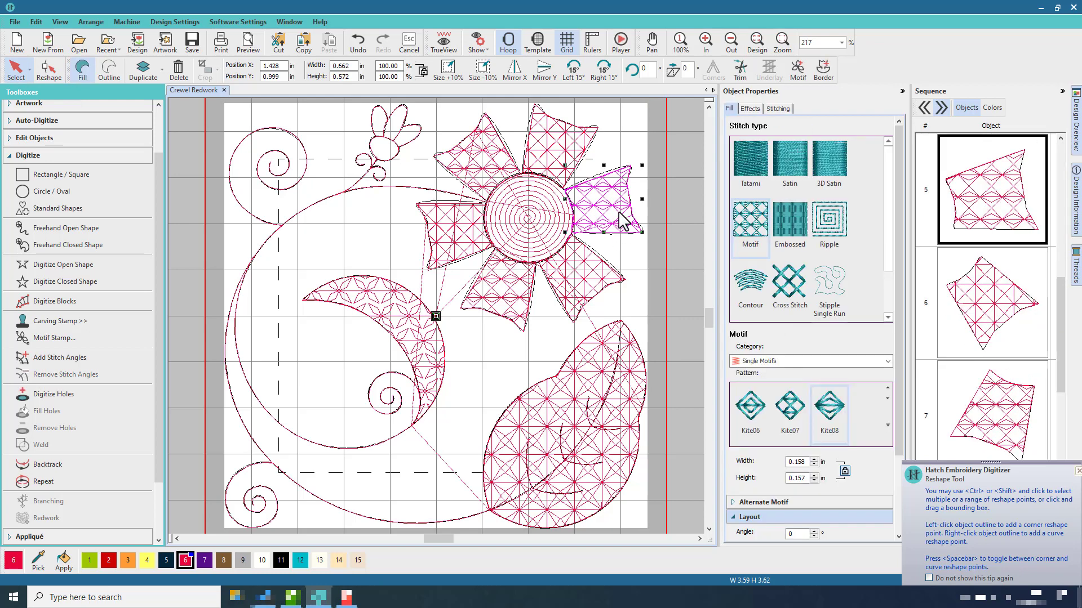
click(49, 68)
click(572, 221)
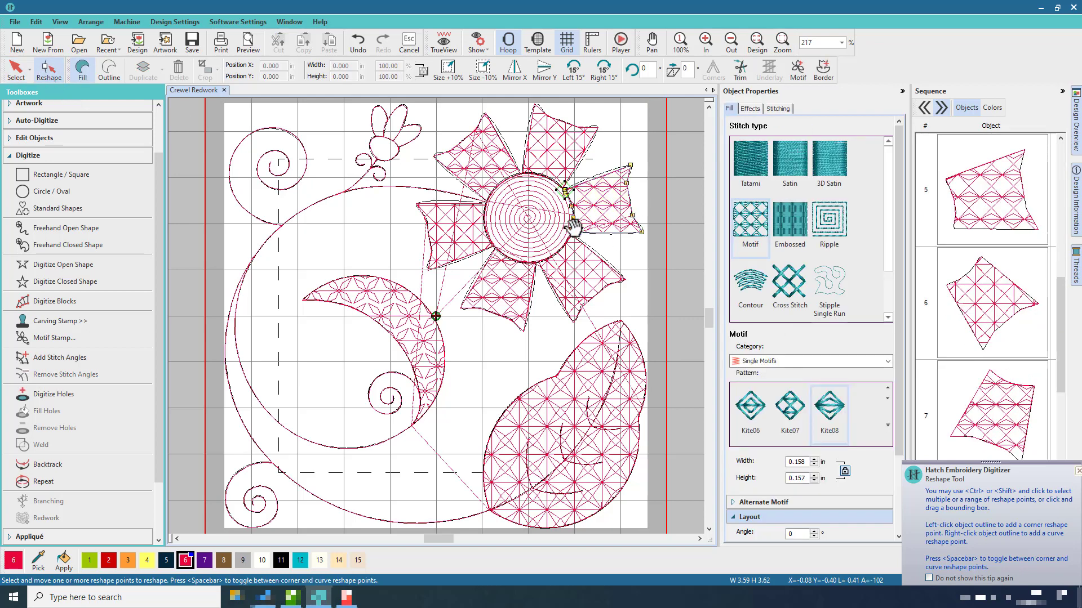
click(15, 69)
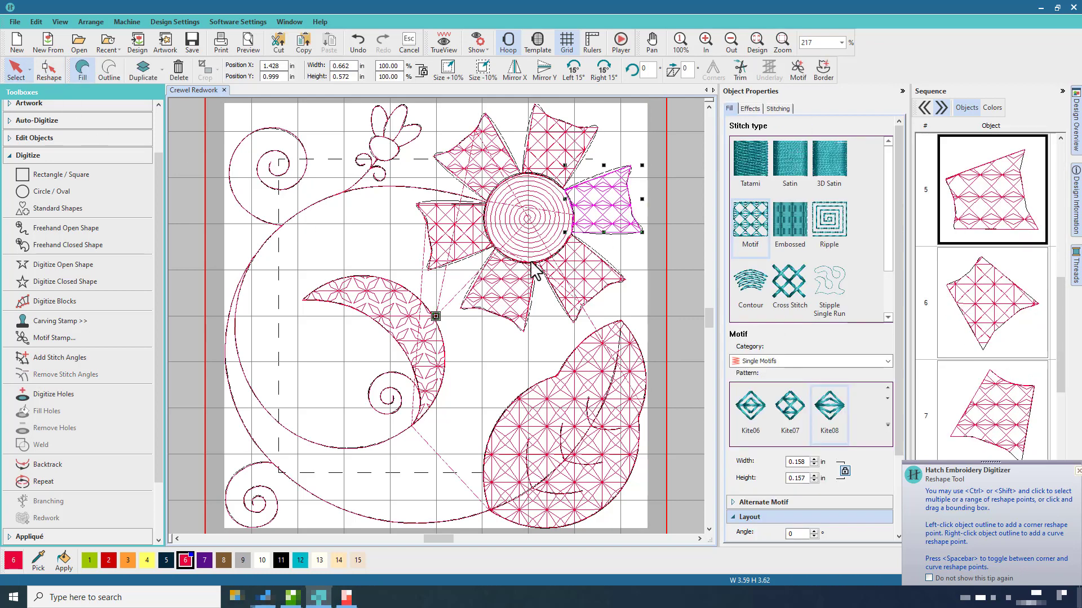
Move the lower-right petal's stitch exit point to its inner corner beside the bottom petal
click(572, 280)
click(47, 77)
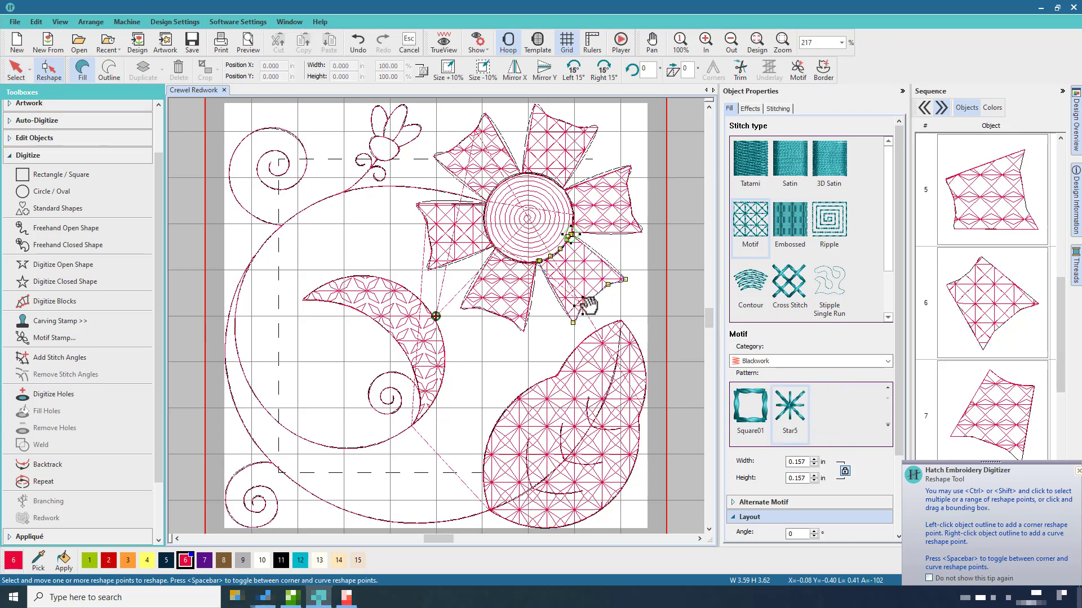
key(Escape)
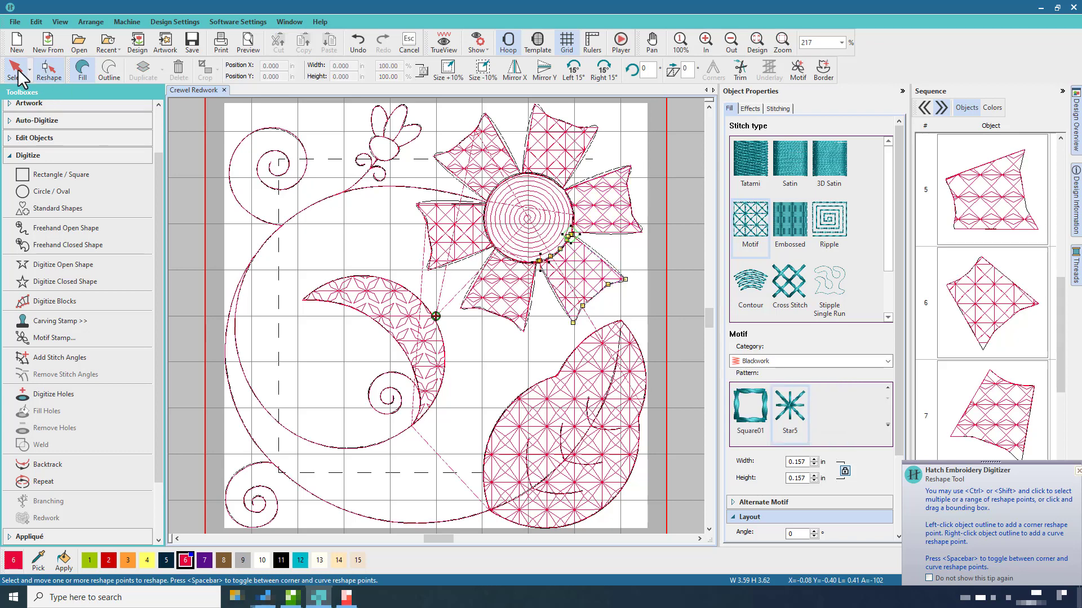
Move the bottom petal's stitch exit point to its inner corner beside the left petal
click(470, 304)
click(49, 70)
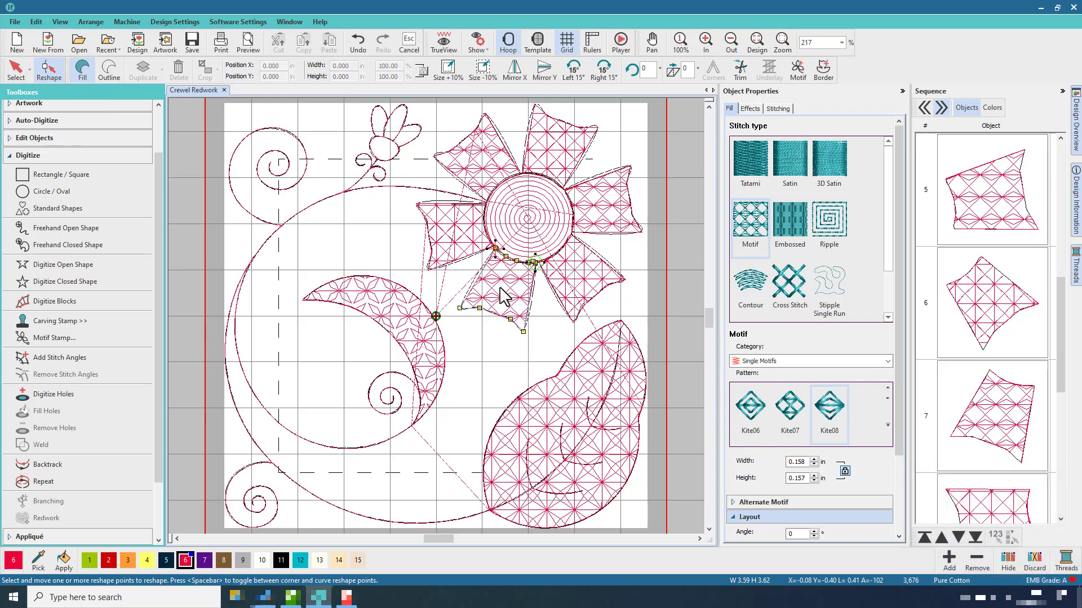
click(16, 69)
Move the left petal's stitch exit point to its lower outer corner, facing the crescent
click(459, 234)
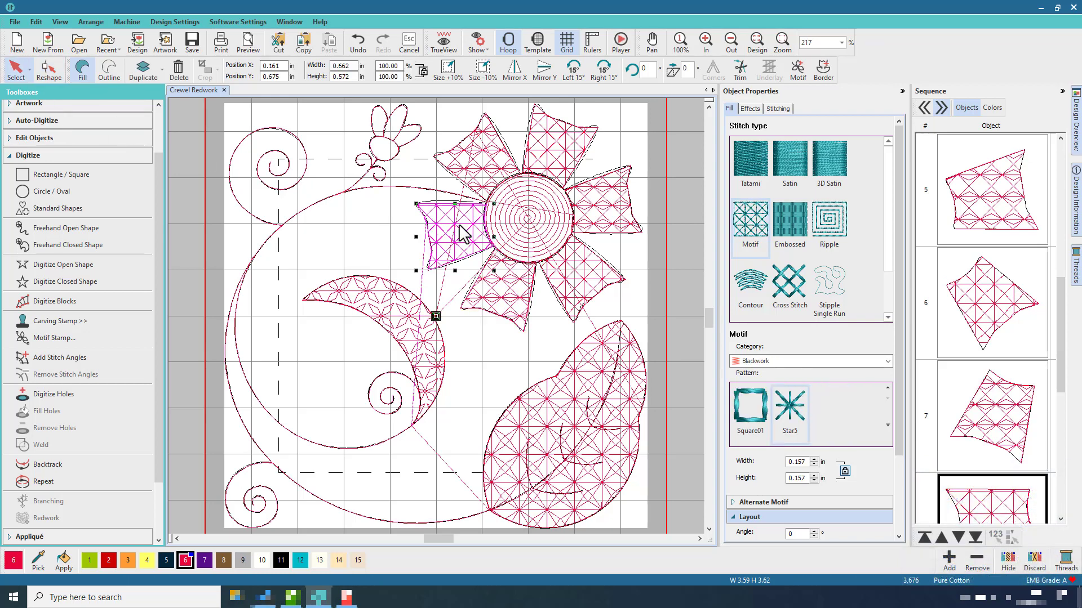
click(49, 70)
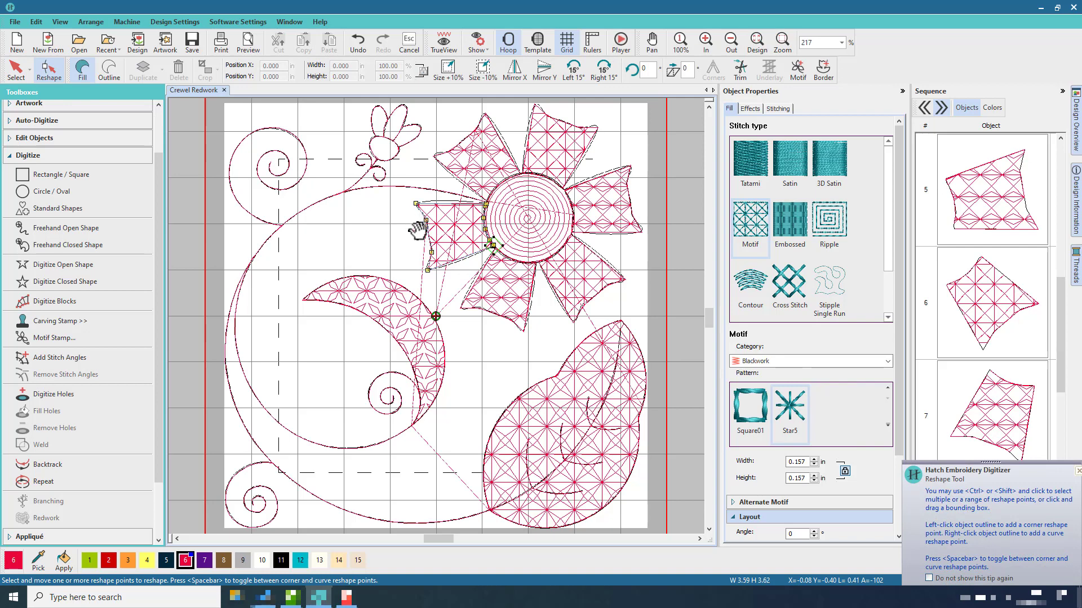
click(16, 68)
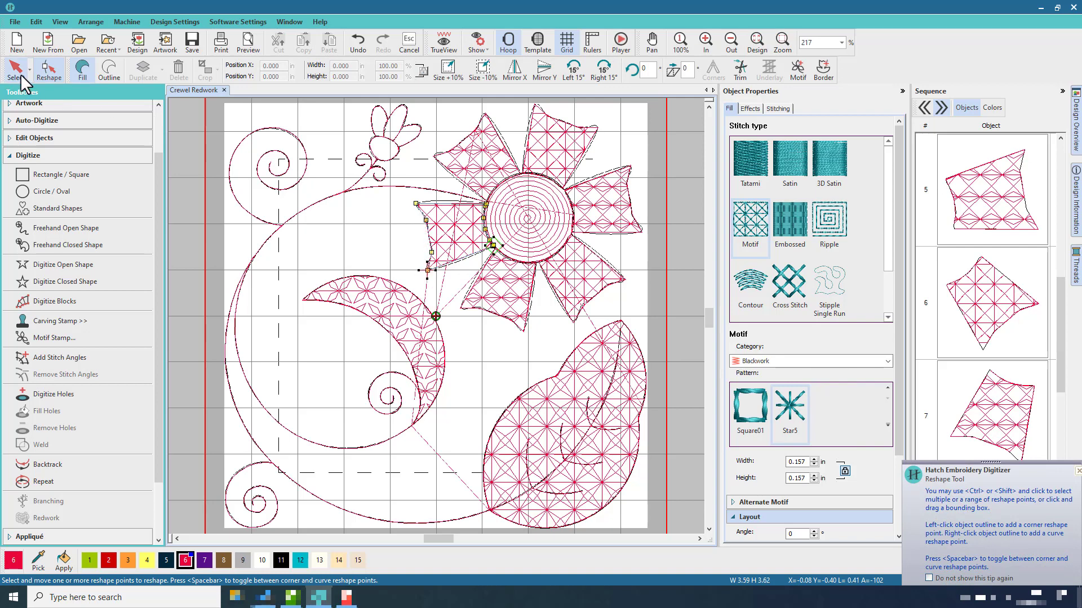
Examine the crescent's stitch entry and exit points and check the connectors to the leaf, petals and flower center
click(362, 289)
click(49, 71)
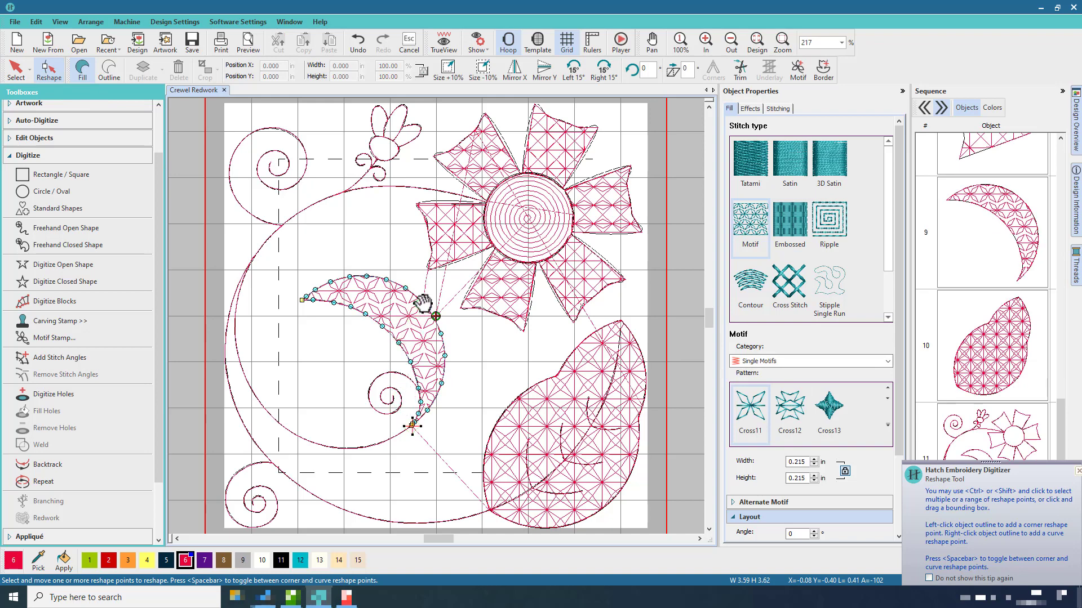
key(Escape)
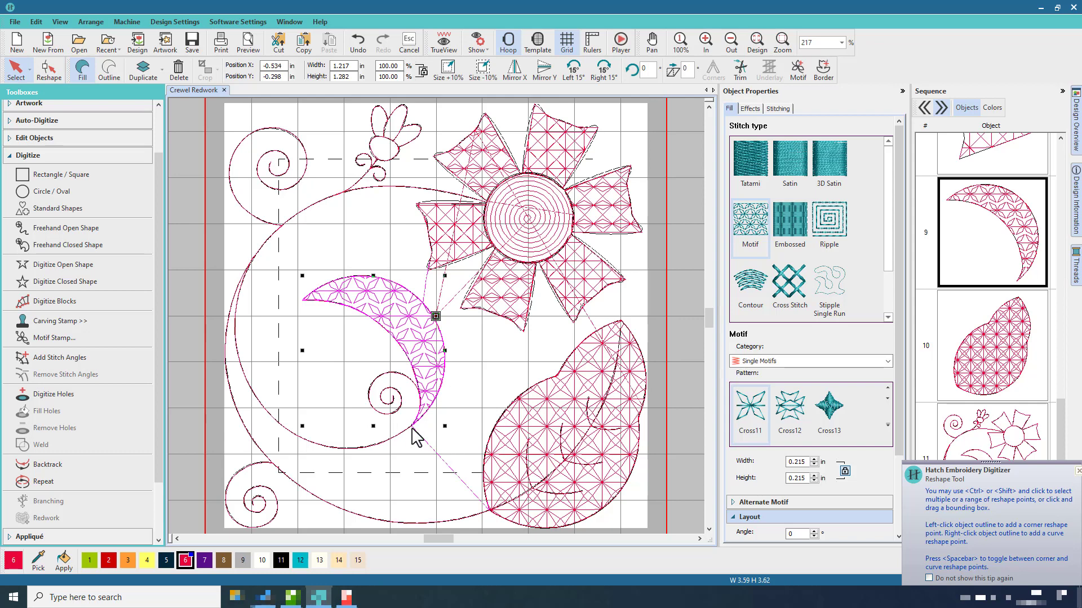
click(558, 431)
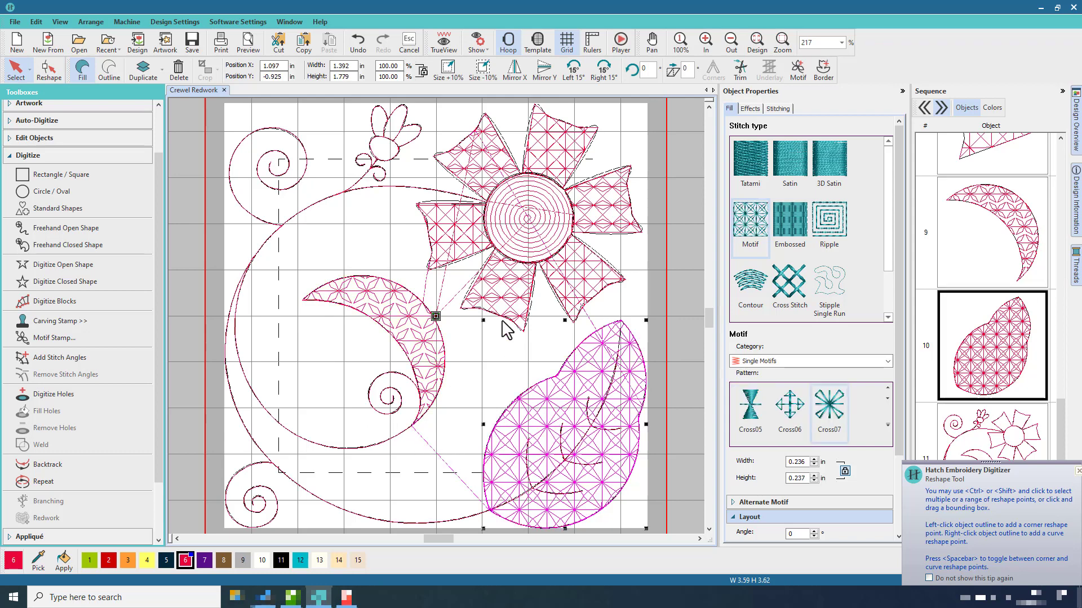
click(496, 293)
click(521, 262)
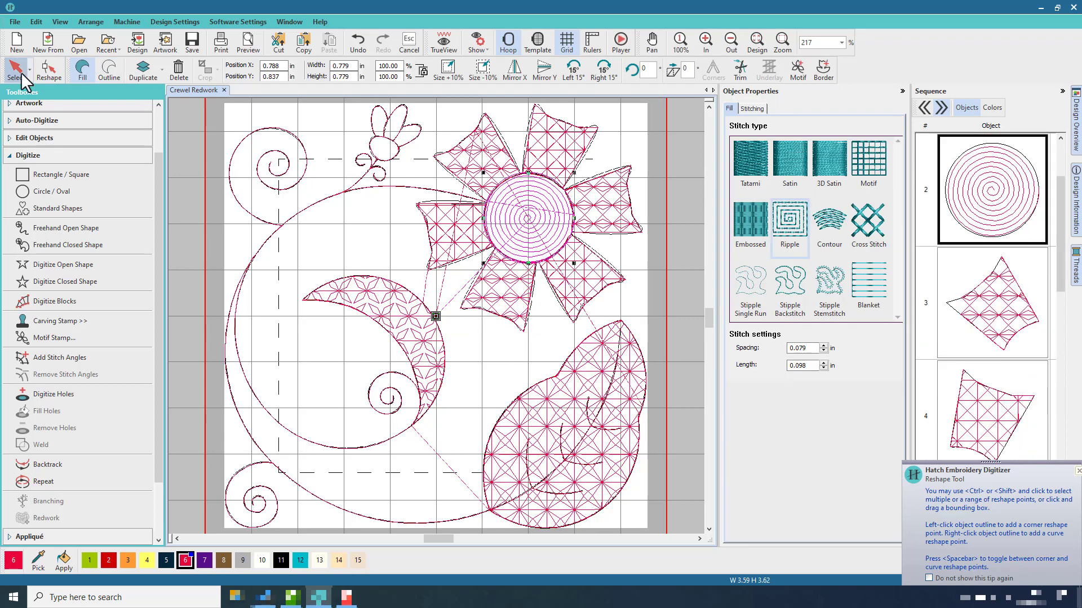
Save the design and play back its full stitch-out in TrueView at increased speed, stopping the player when done
click(190, 42)
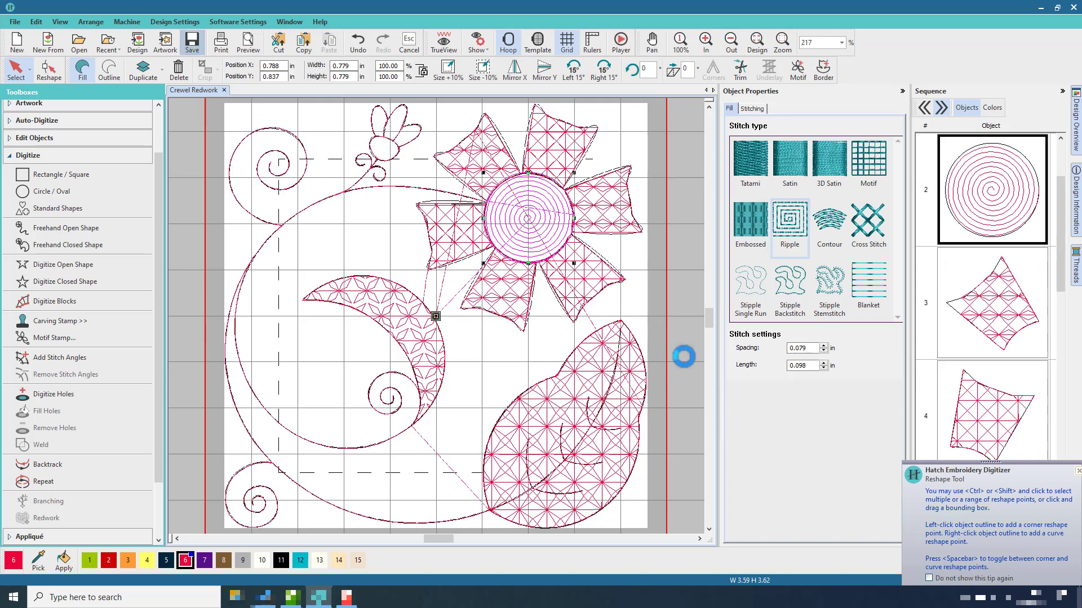
click(443, 42)
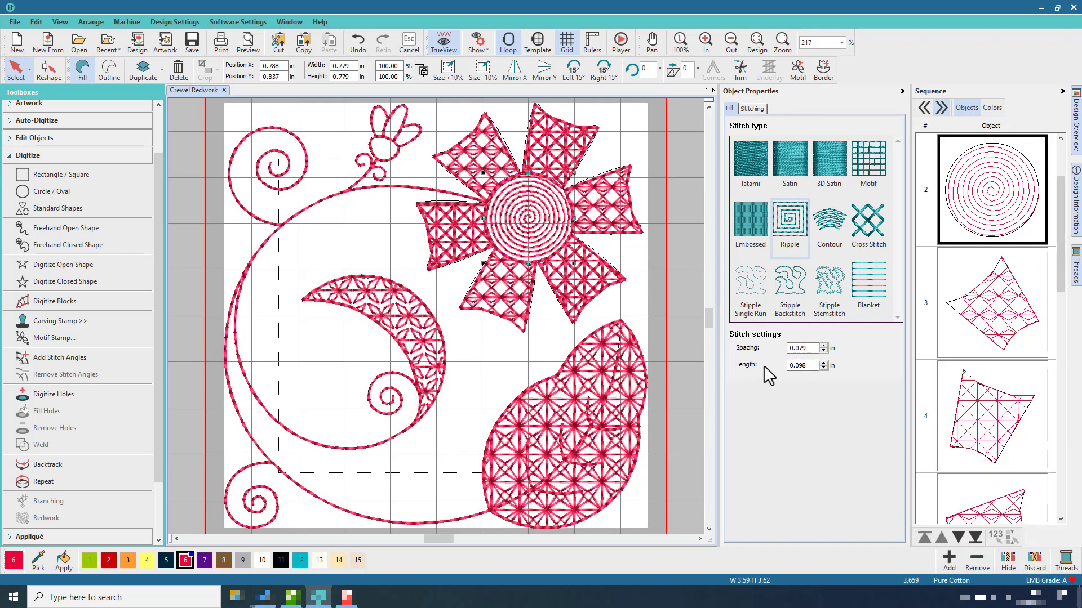
click(624, 41)
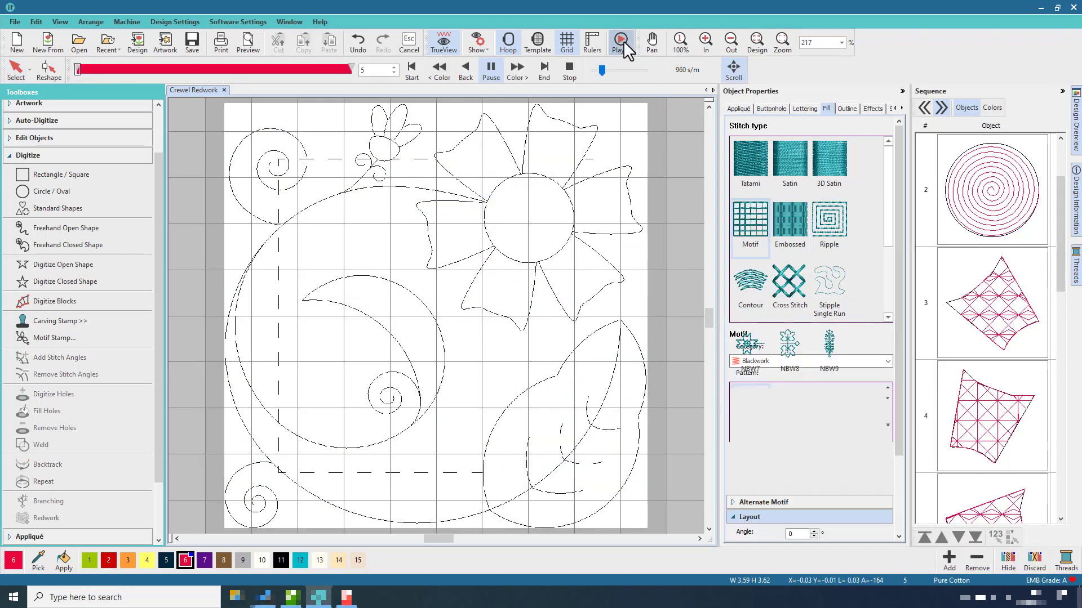
click(638, 70)
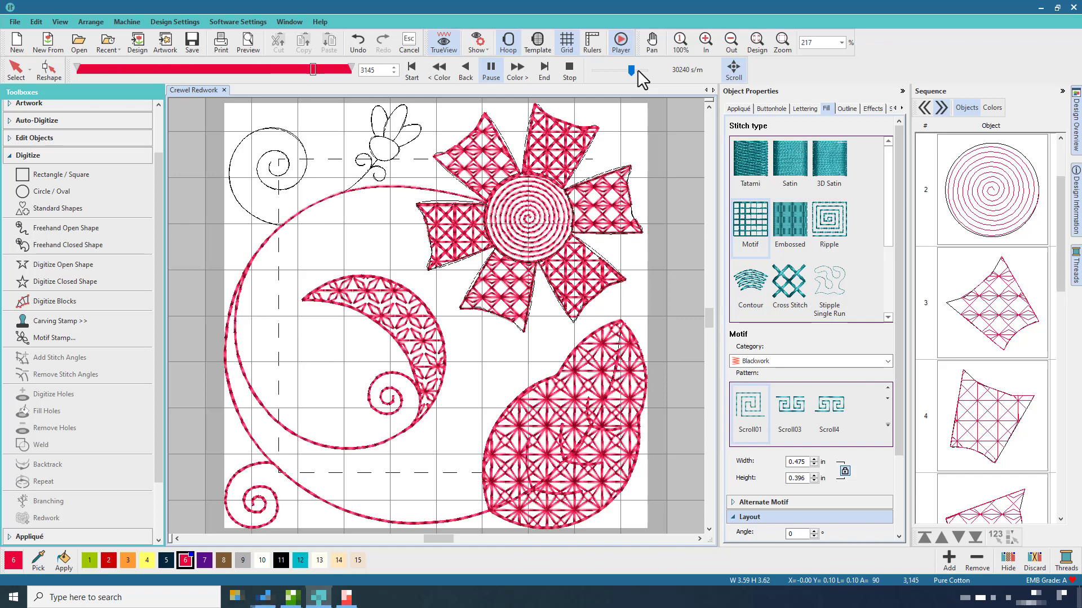
click(571, 69)
Recolor all stitched objects with the red of thread color 2 and clear the selection
key(ctrl+a)
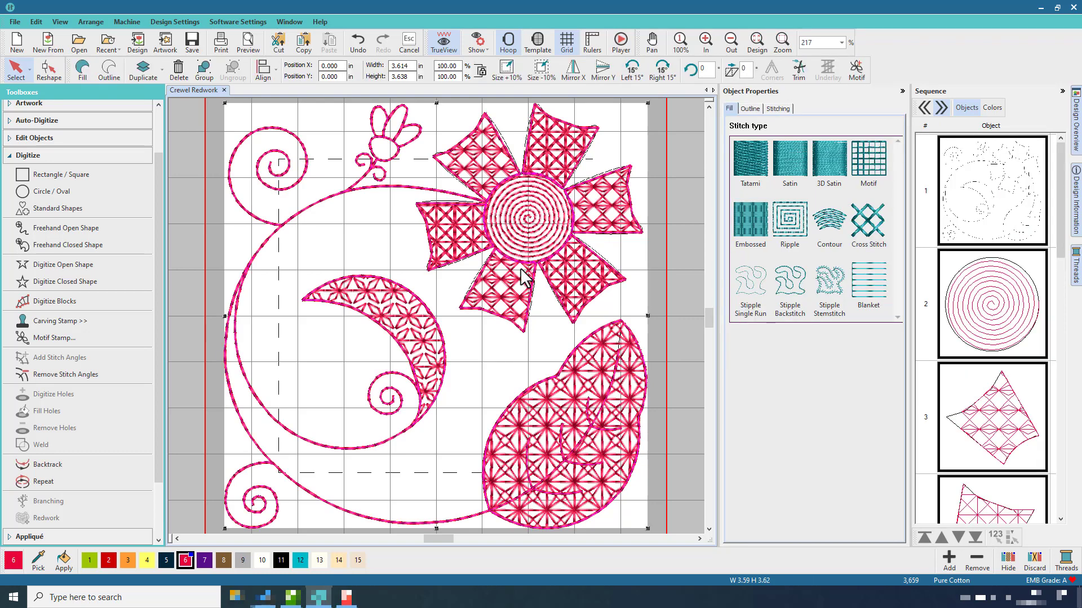
click(107, 560)
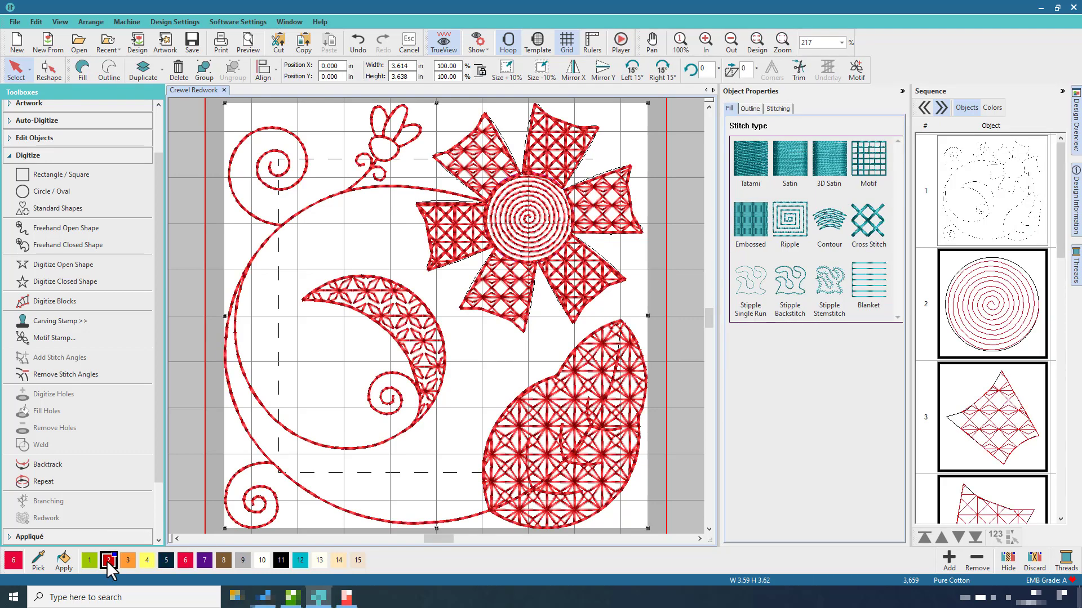
click(200, 236)
Delete the background artwork, the first object in the sequence, leaving only the stitched objects
right_click(996, 188)
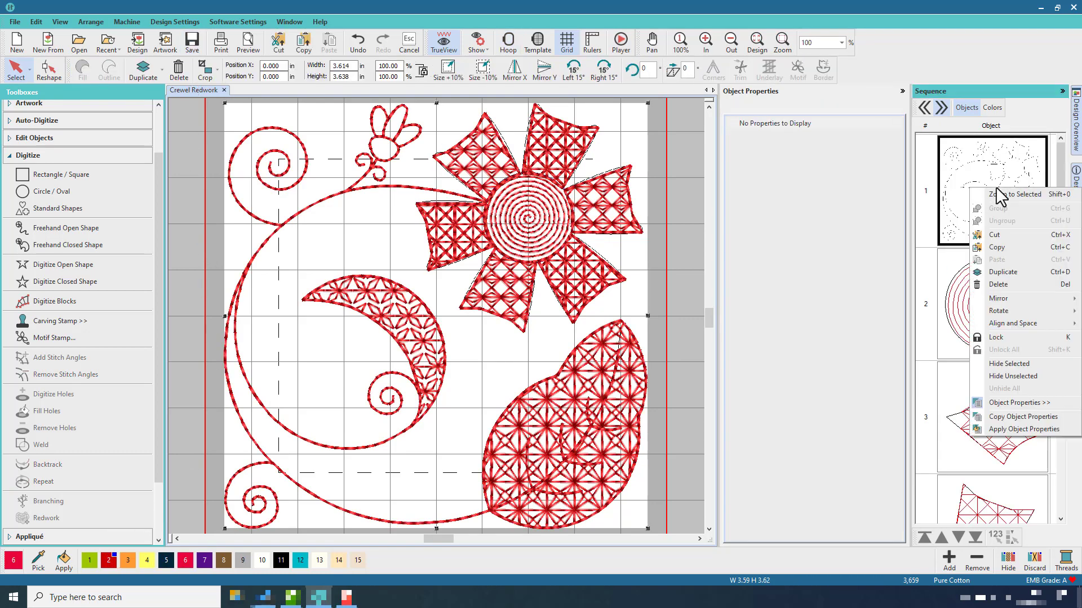
click(1013, 284)
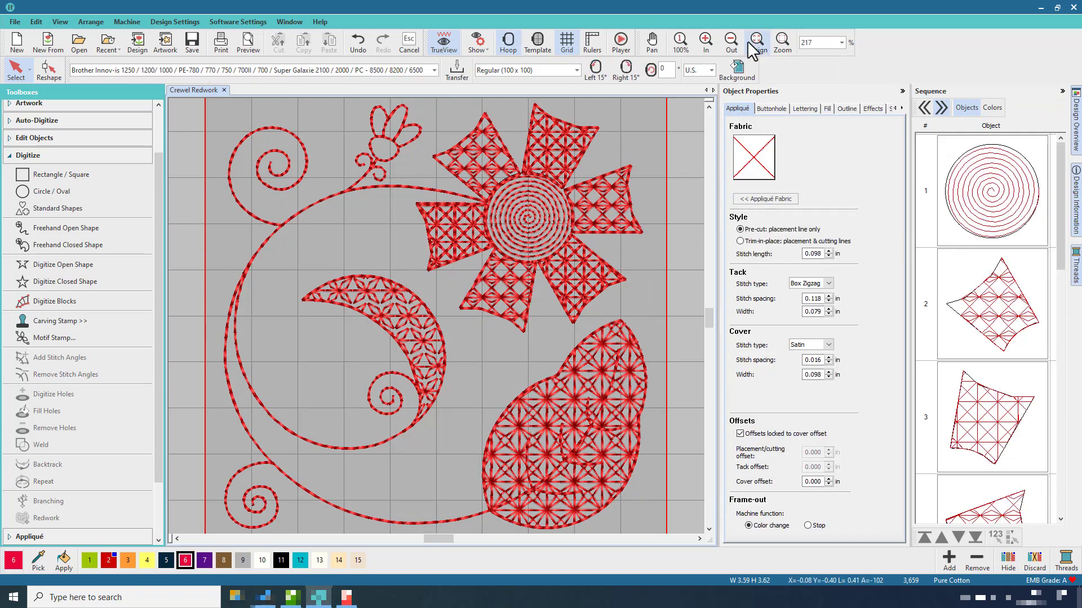
click(728, 46)
click(728, 45)
click(707, 43)
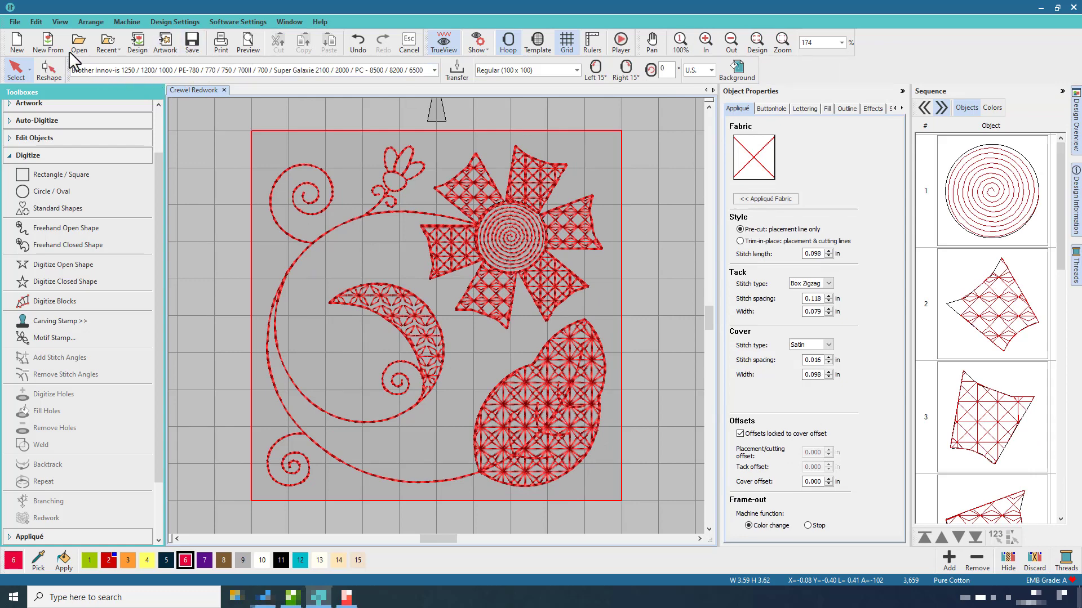
click(15, 22)
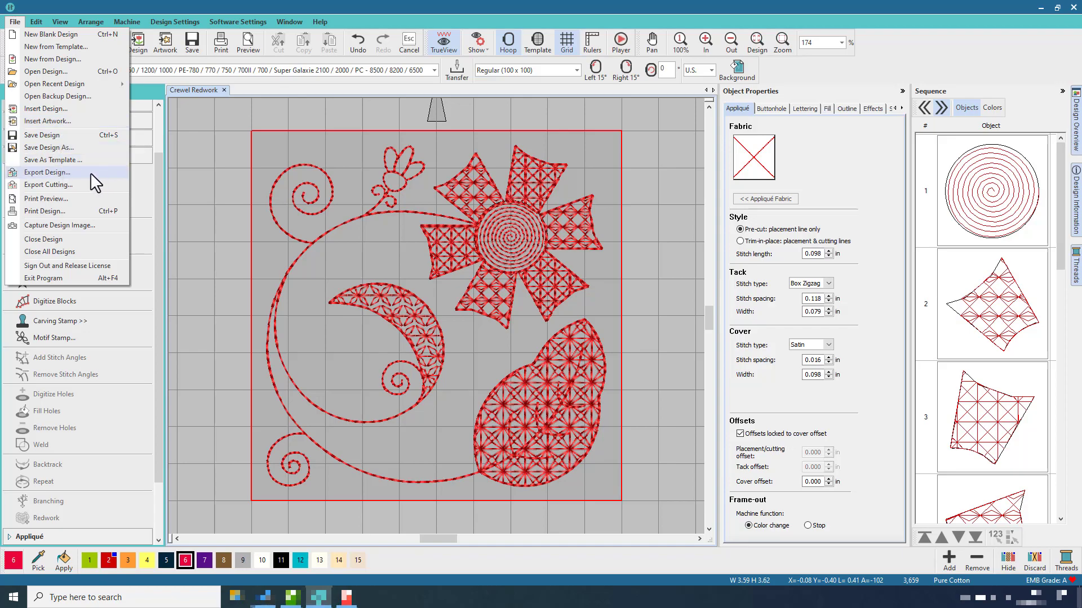
click(229, 151)
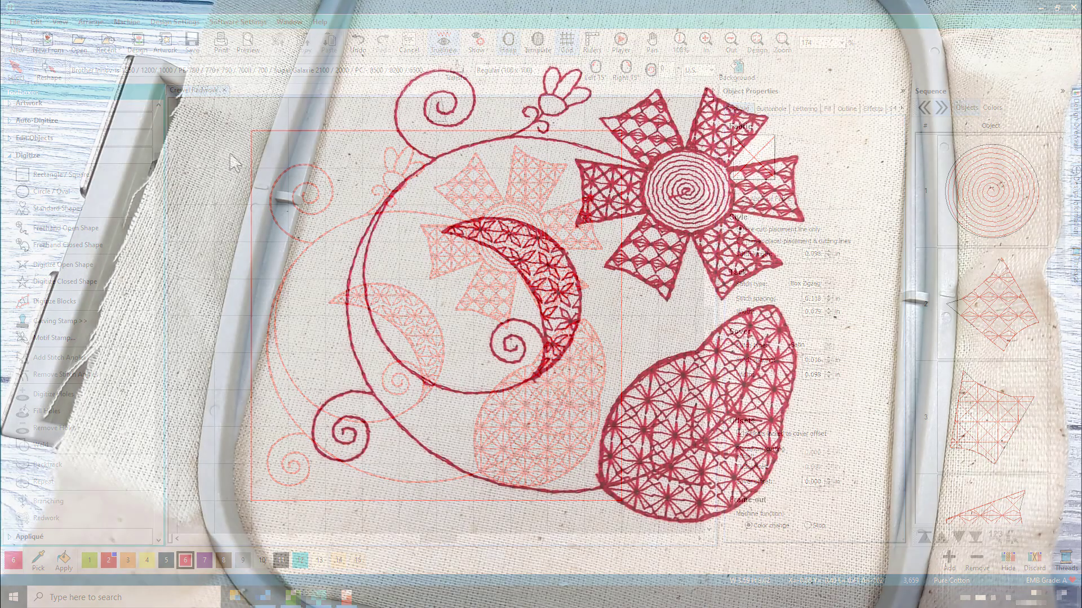